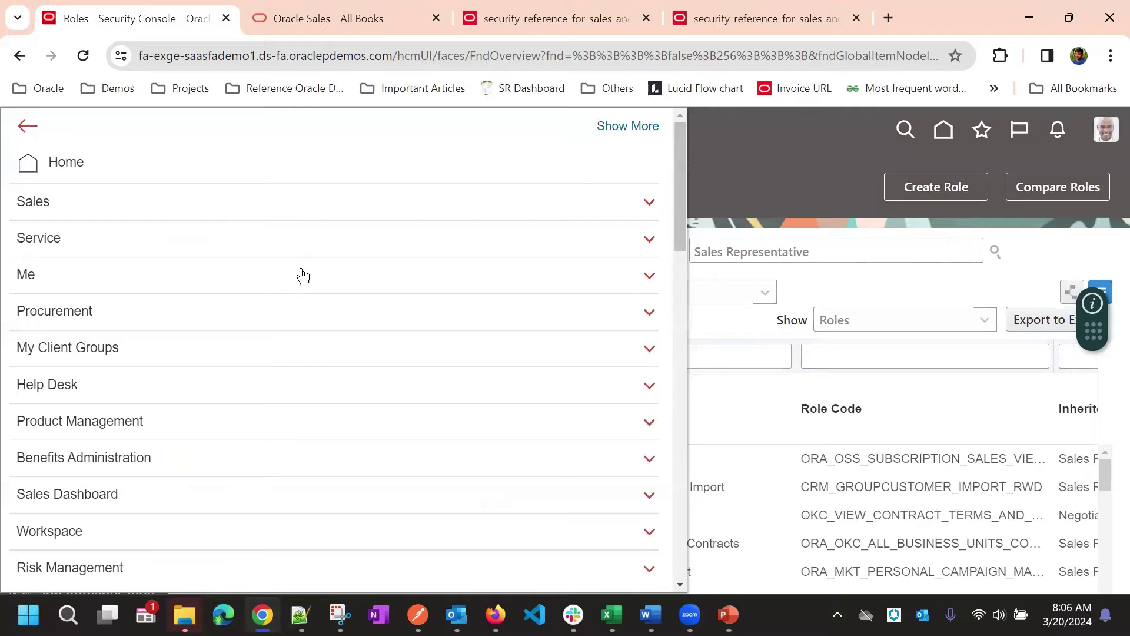
Locate the Security Console entry among the Tools in the Navigator and return to the Roles page.
scroll(350, 330, "down", 2)
scroll(171, 353, "down", 5)
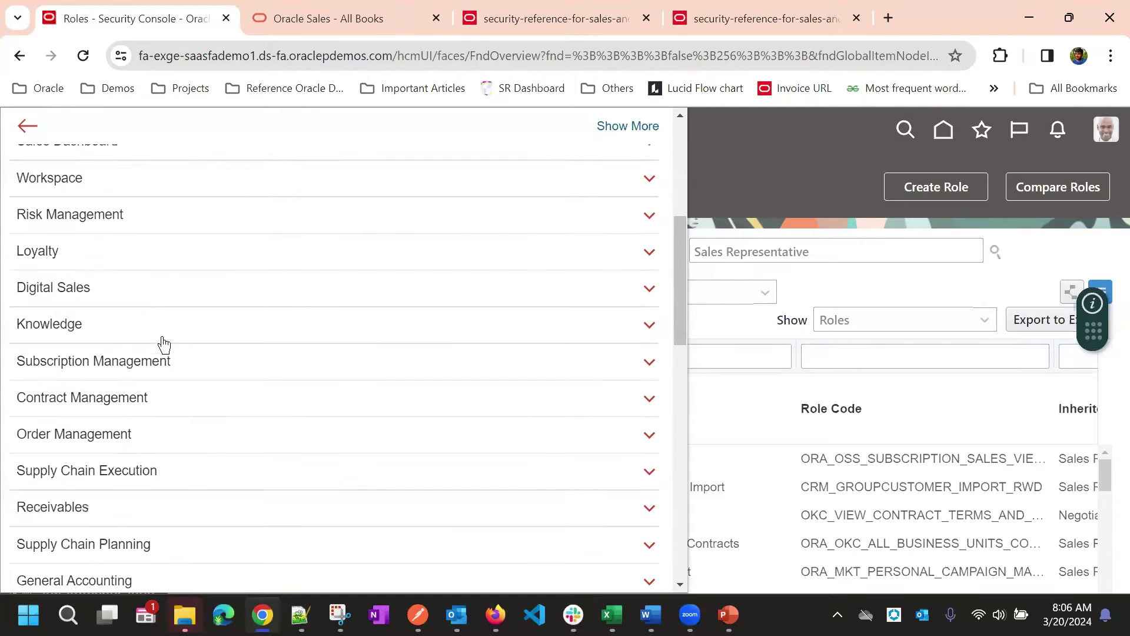
scroll(156, 336, "down", 10)
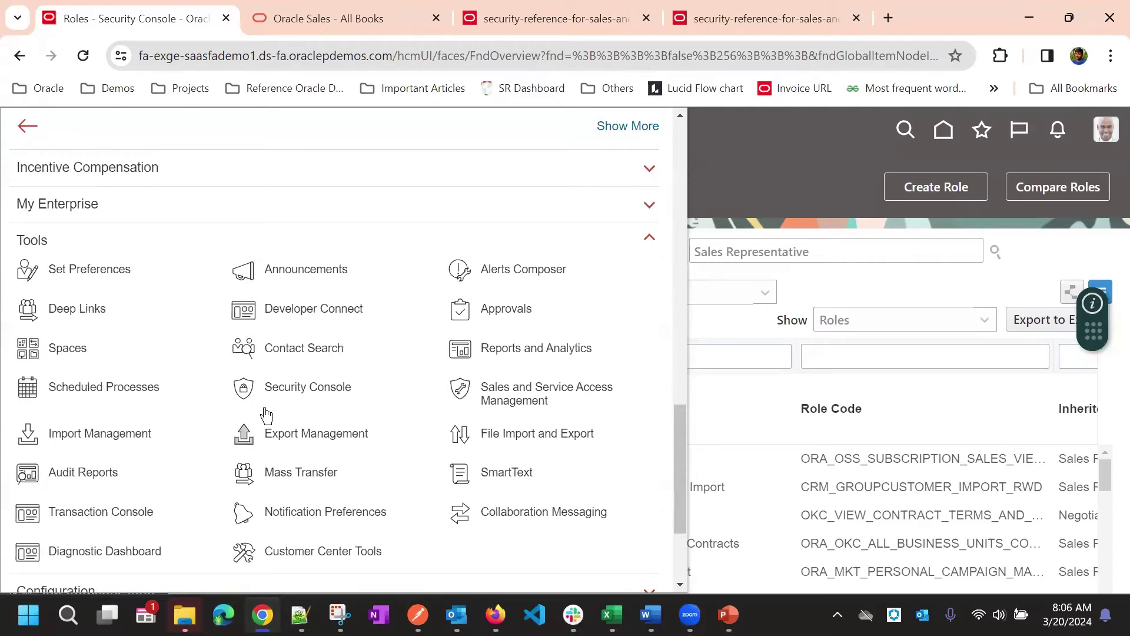
left_click(733, 203)
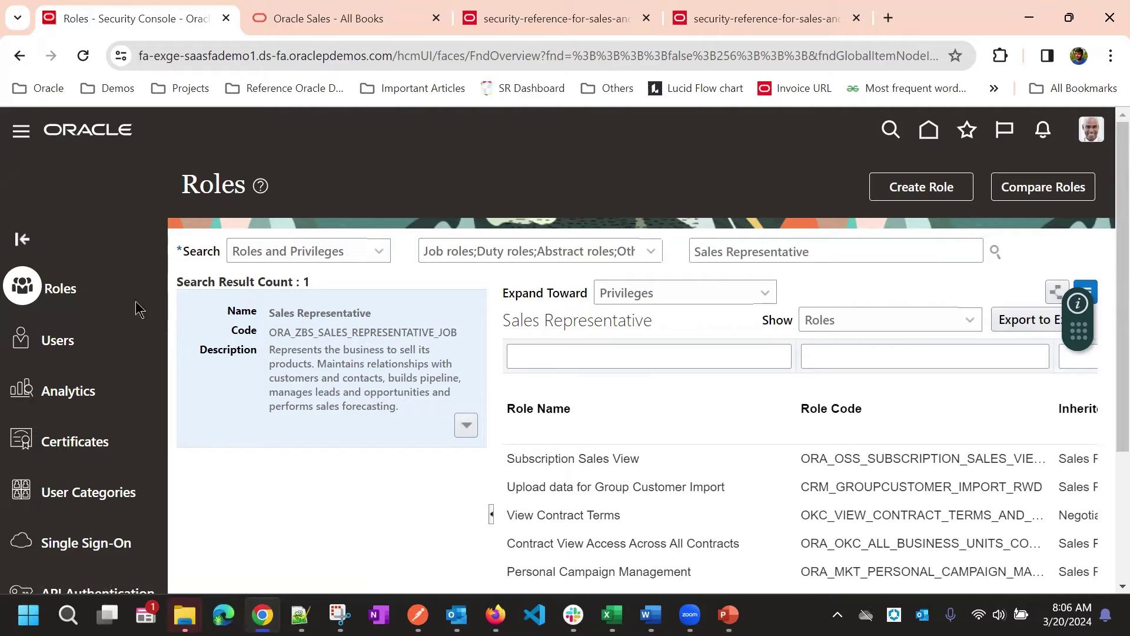
Find the Security Reference for Sales and Fusion Service in the Oracle Sales All Books documentation list.
left_click(356, 11)
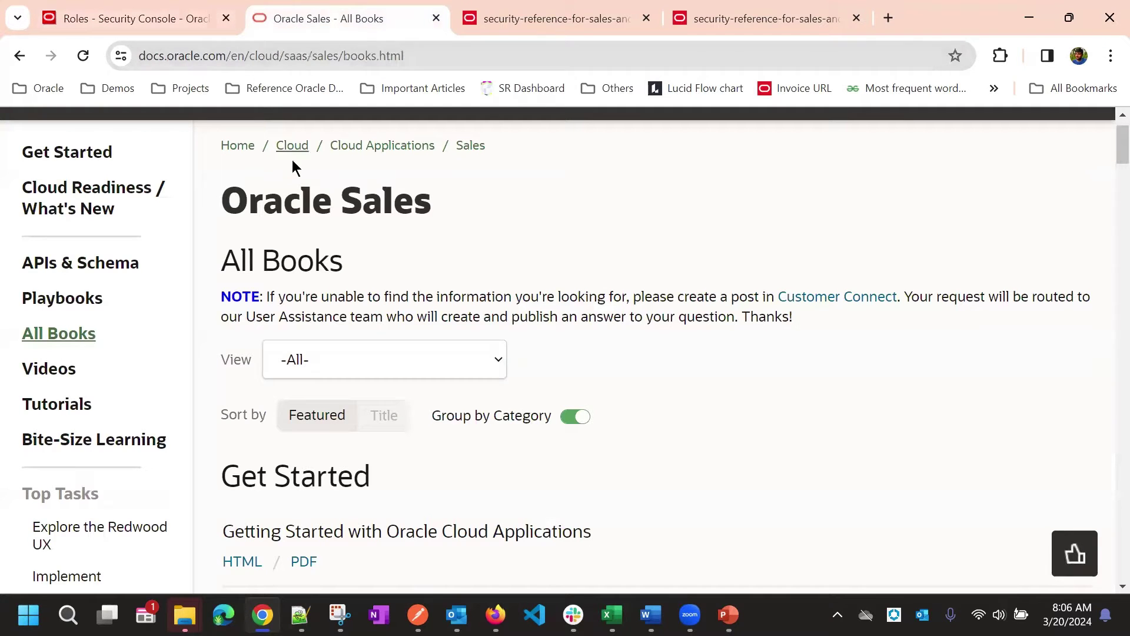
left_click(524, 11)
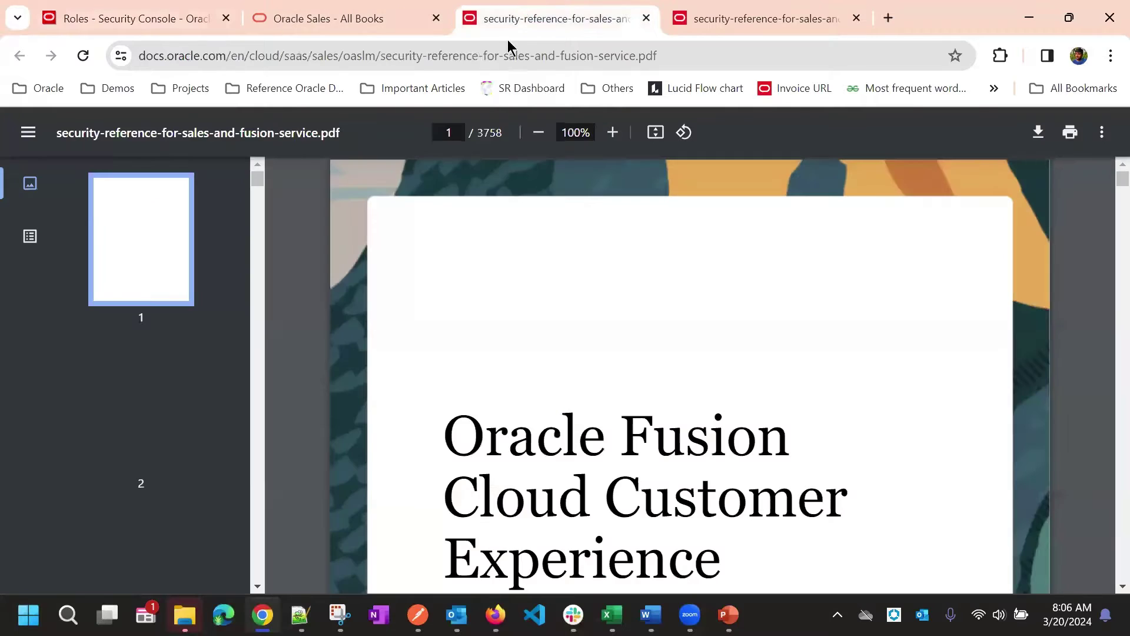
left_click(341, 7)
scroll(373, 288, "down", 20)
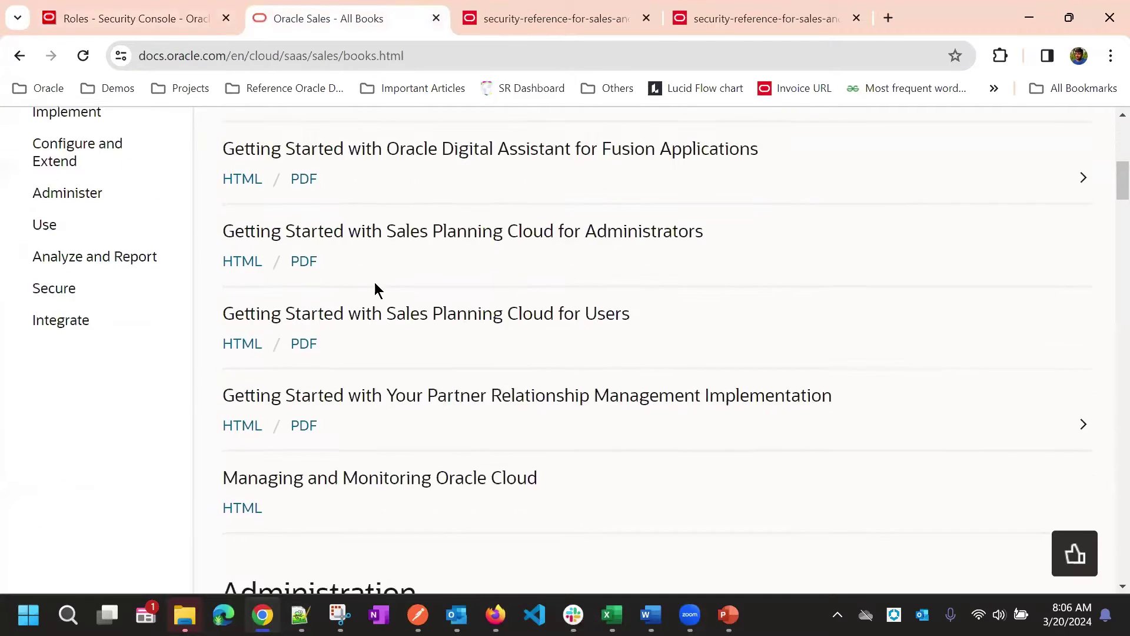
scroll(318, 320, "down", 20)
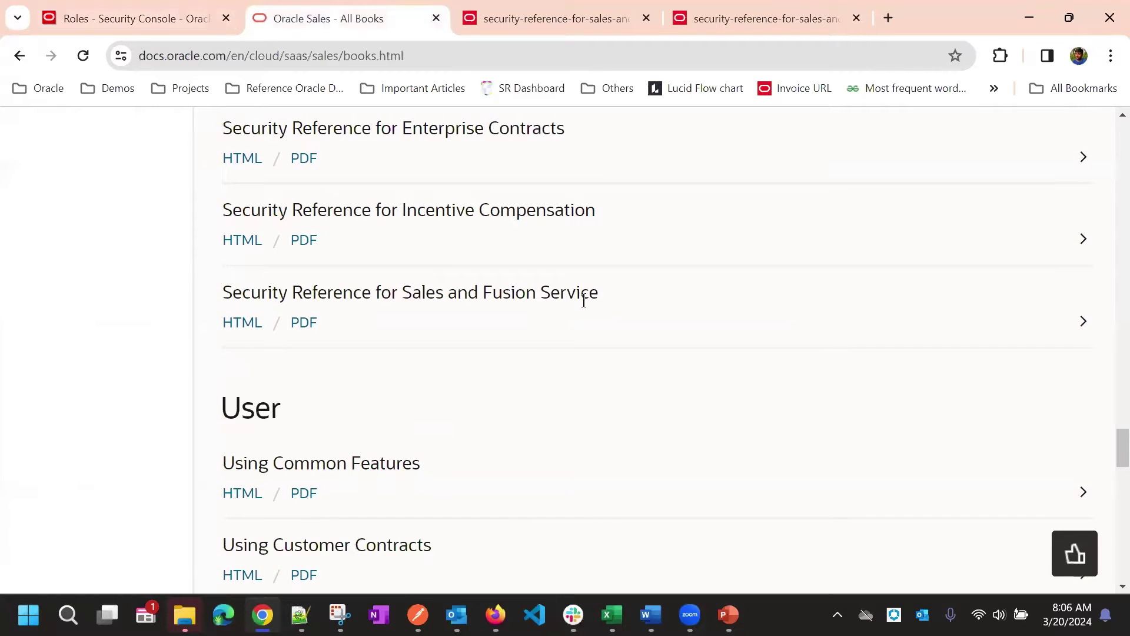
Bring up the security-reference-for-sales-and-fusion-service.pdf and go to the Roles chapter in its table of contents.
left_click(495, 11)
scroll(500, 225, "down", 3)
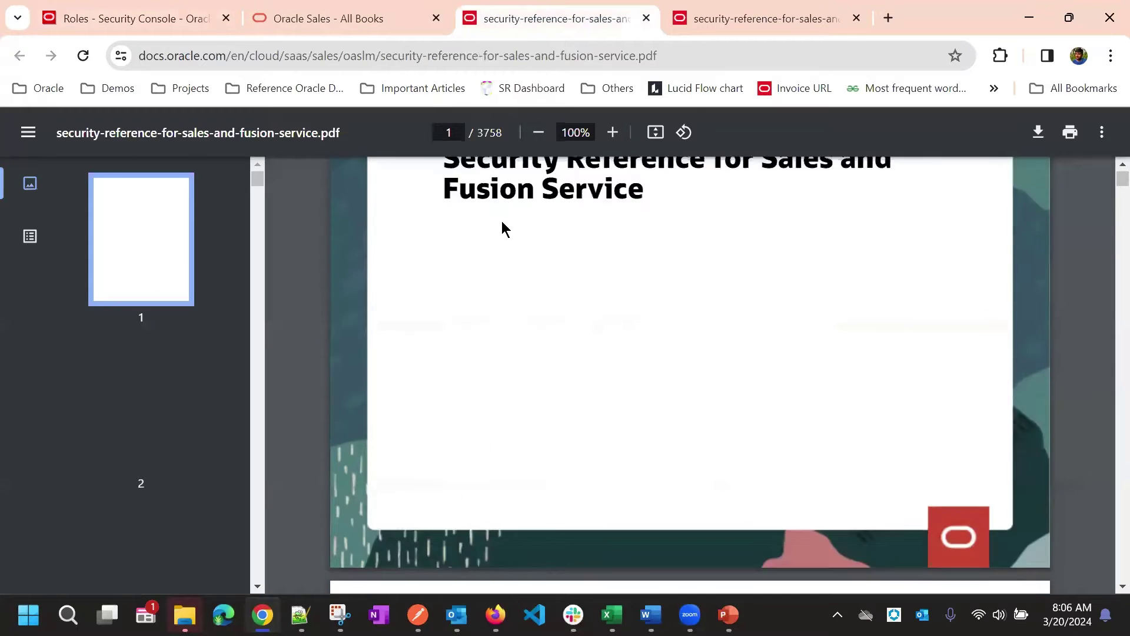
scroll(512, 236, "down", 20)
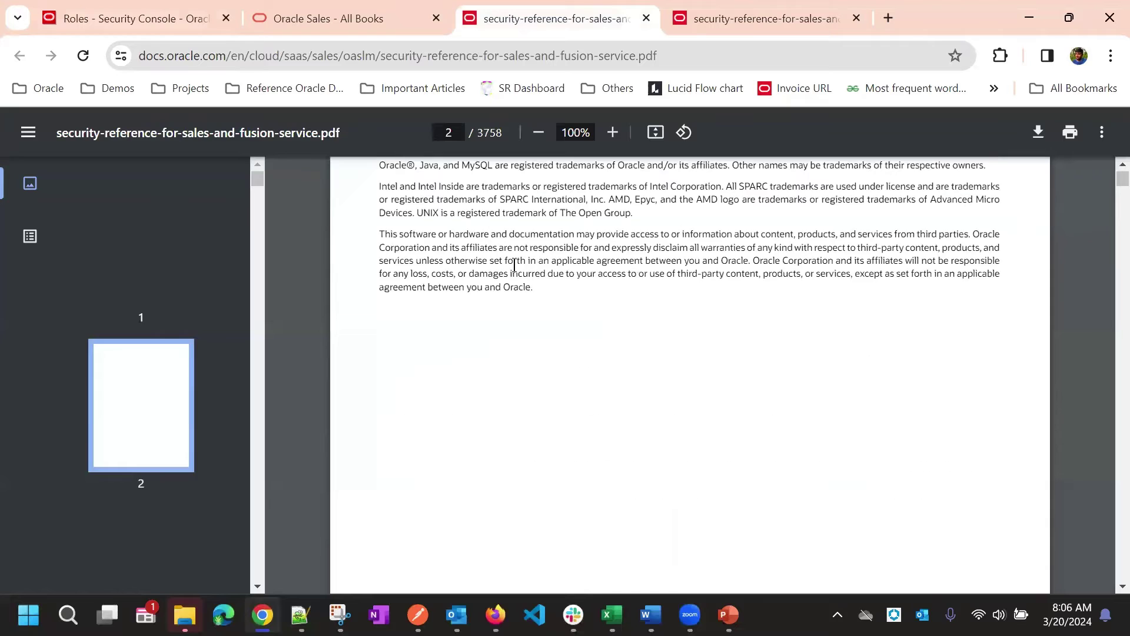
scroll(528, 256, "down", 10)
scroll(521, 262, "up", 1)
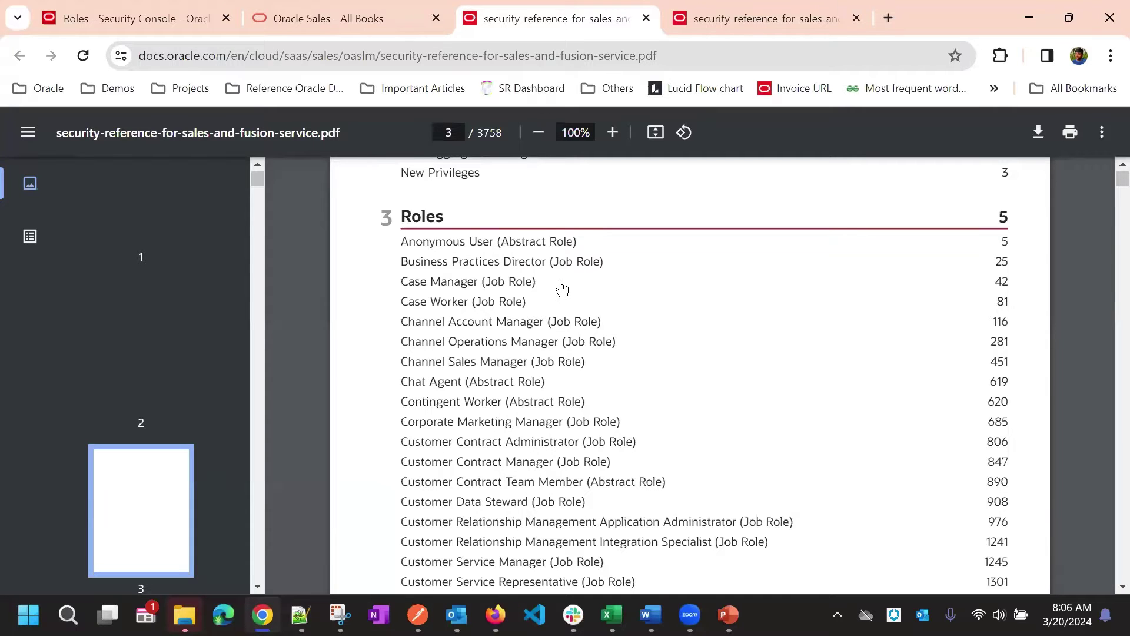
Examine the predefined job and abstract roles listed in the contents, through to the sales roles at the end.
scroll(572, 290, "down", 2)
scroll(589, 263, "down", 5)
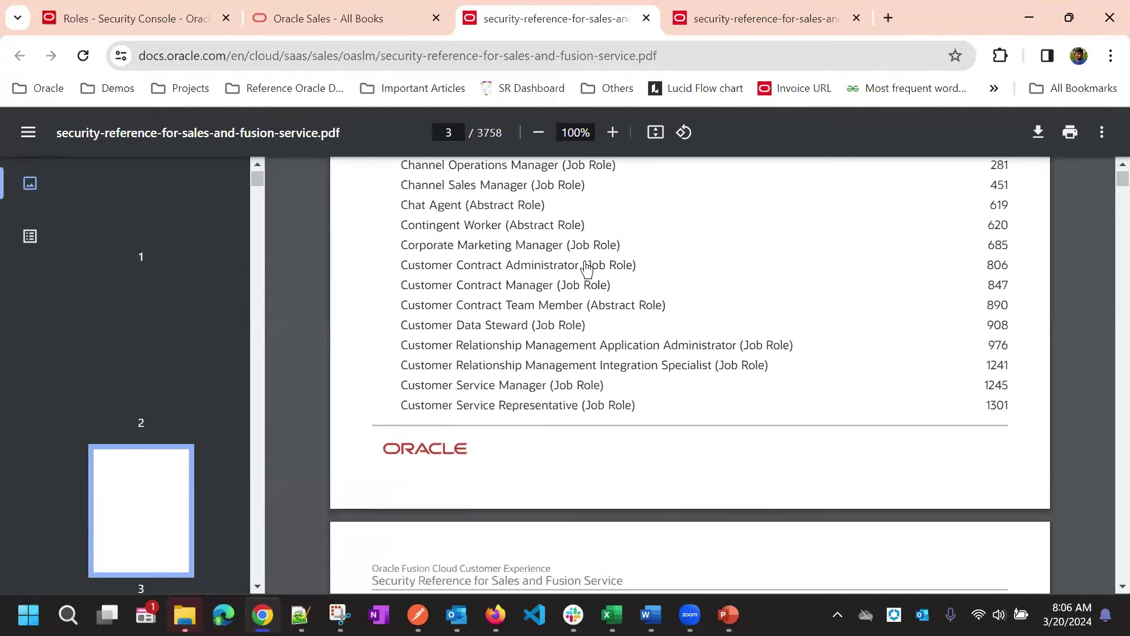
scroll(604, 289, "down", 5)
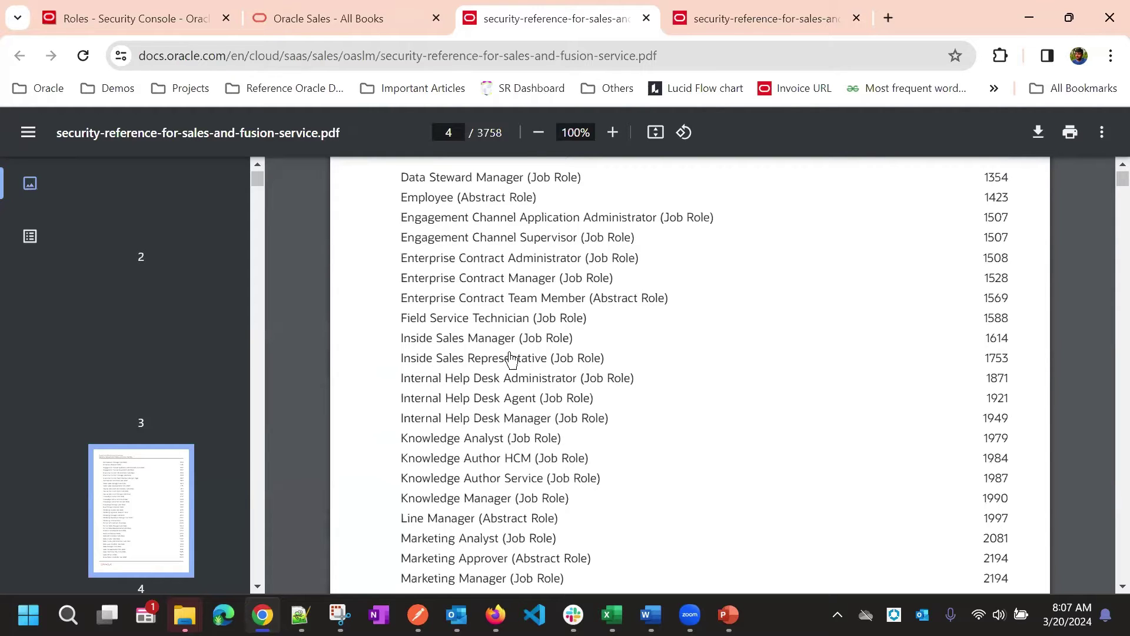
scroll(516, 358, "down", 3)
scroll(515, 358, "down", 4)
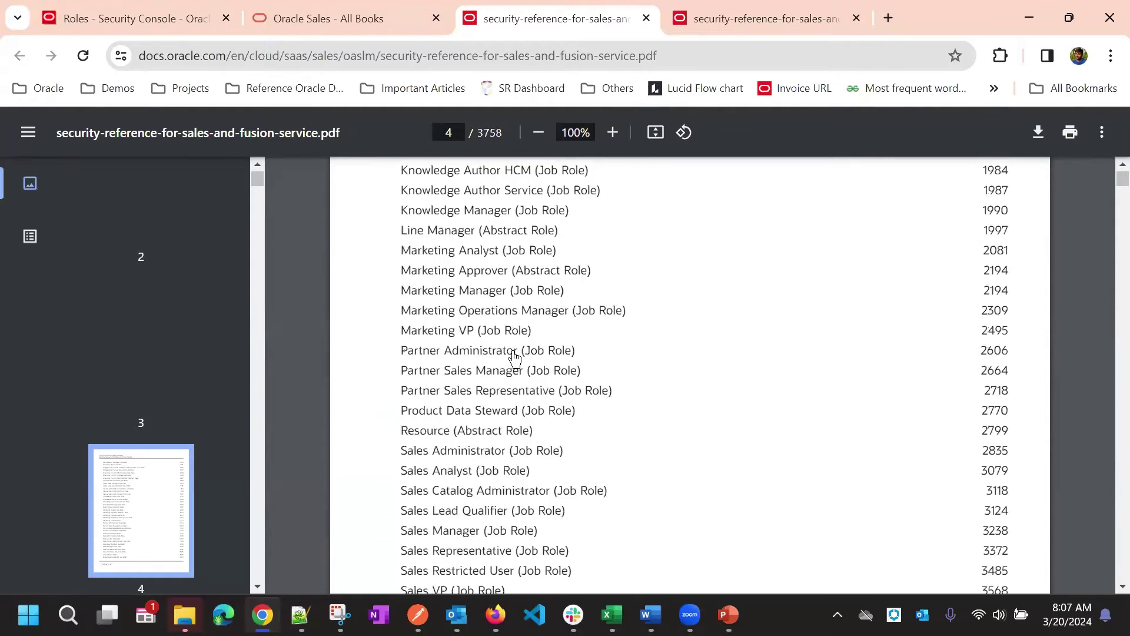
scroll(506, 348, "up", 1)
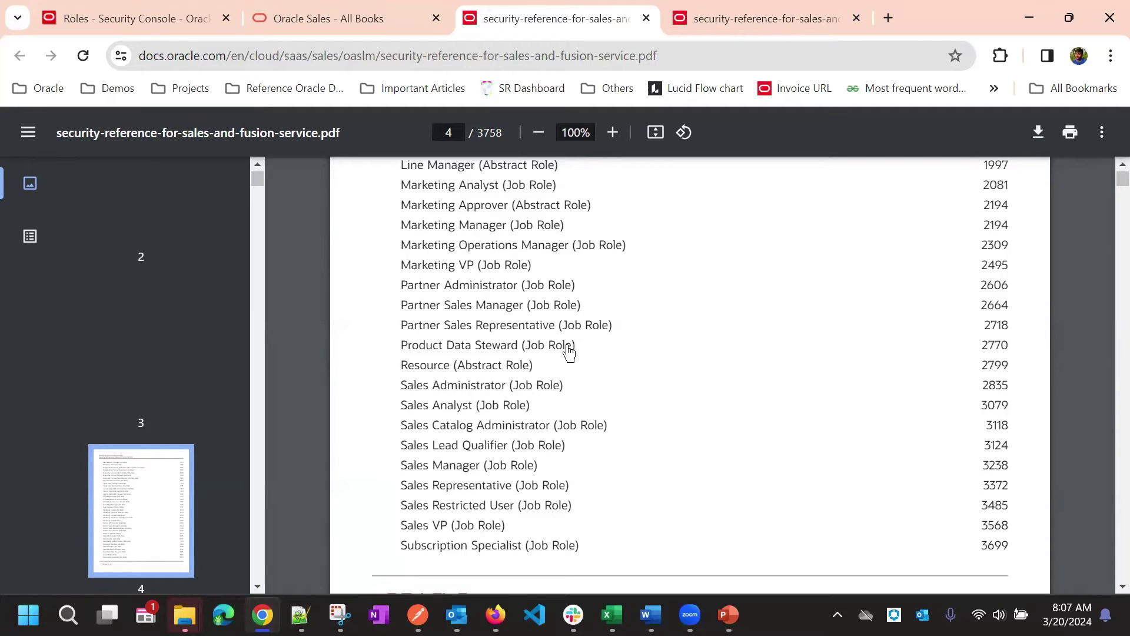
scroll(551, 346, "down", 2)
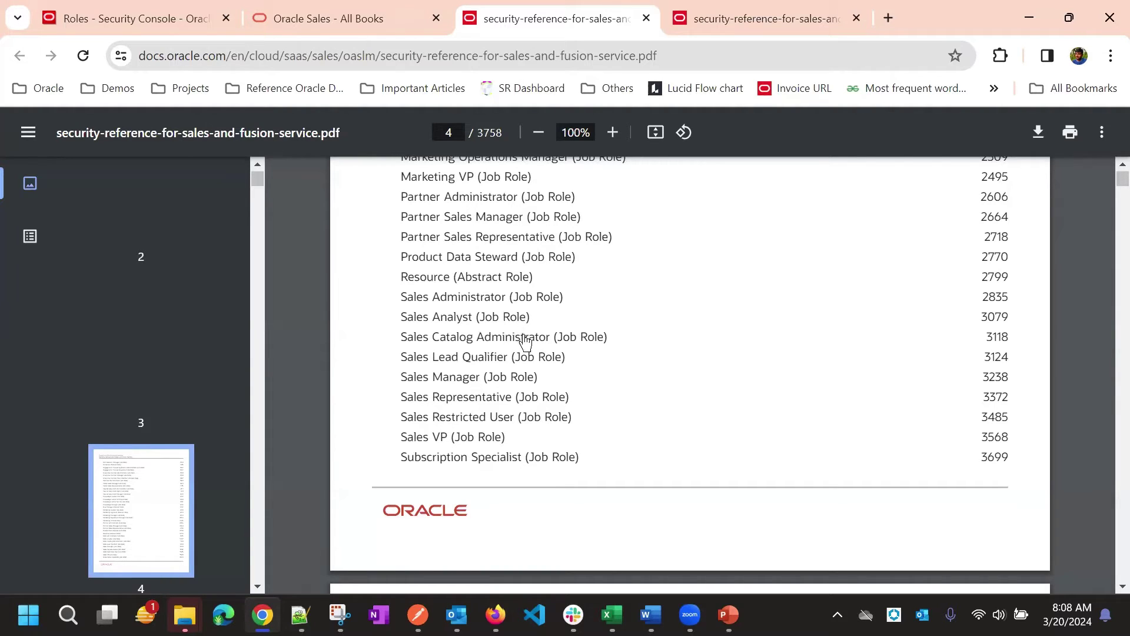
scroll(495, 323, "down", 5)
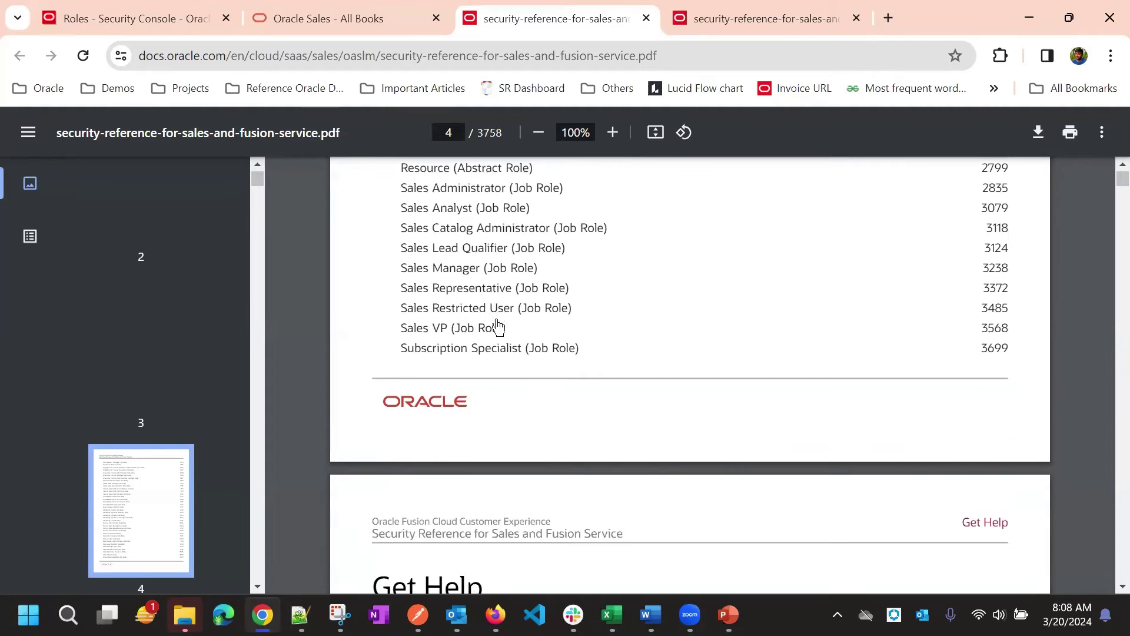
scroll(497, 329, "up", 5)
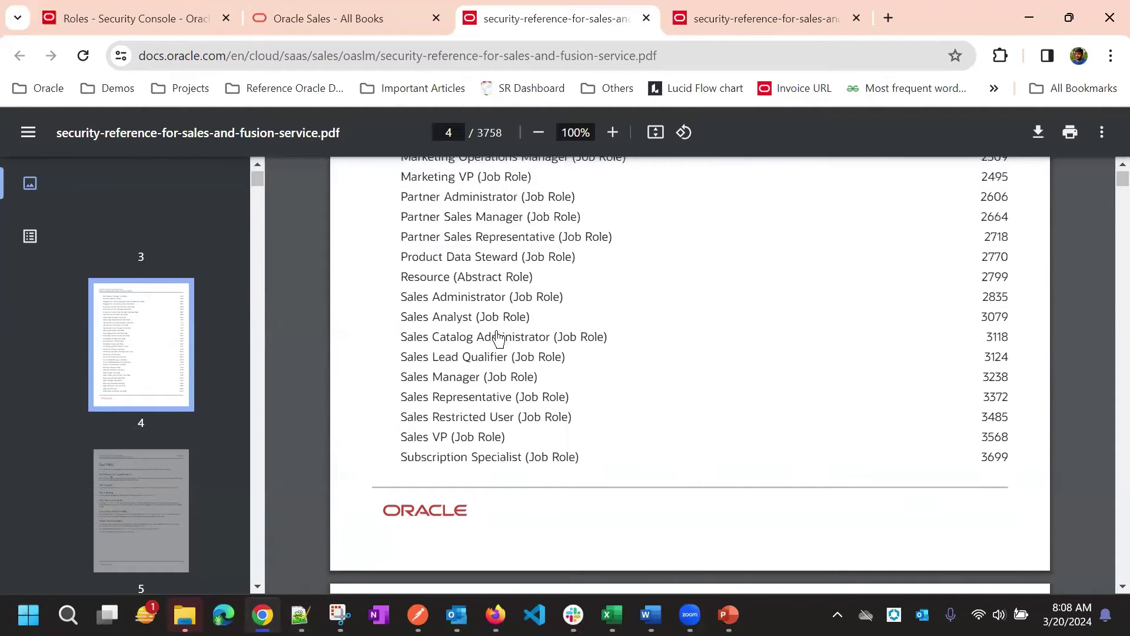
Go to the Sales Representative (Job Role) section from the contents and highlight its description for reading.
left_click(478, 401)
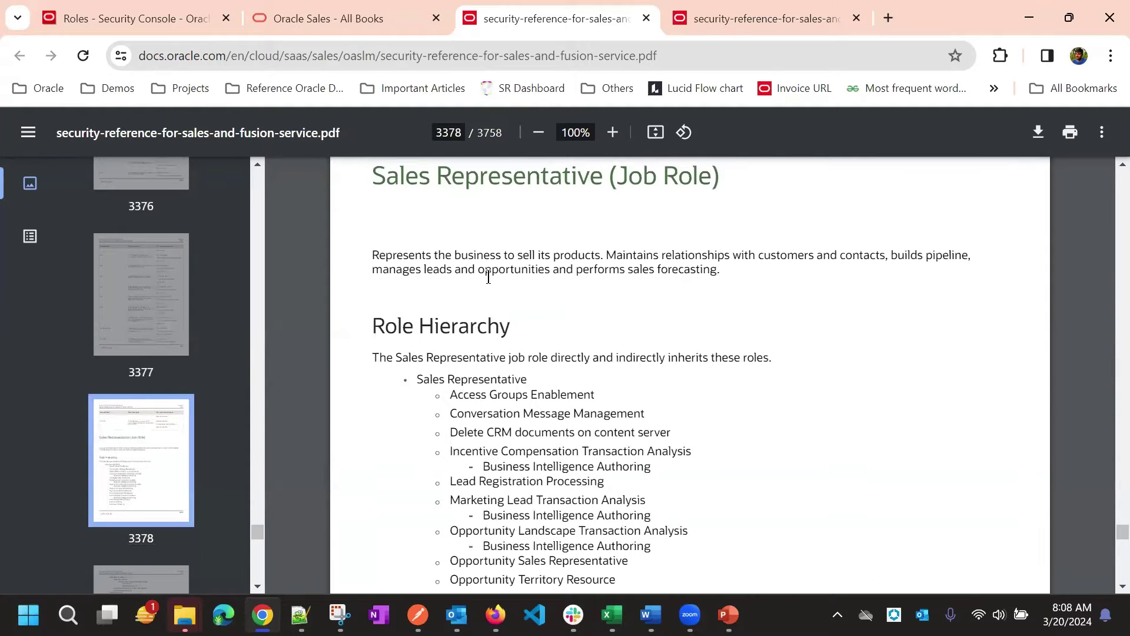
triple_click(523, 260)
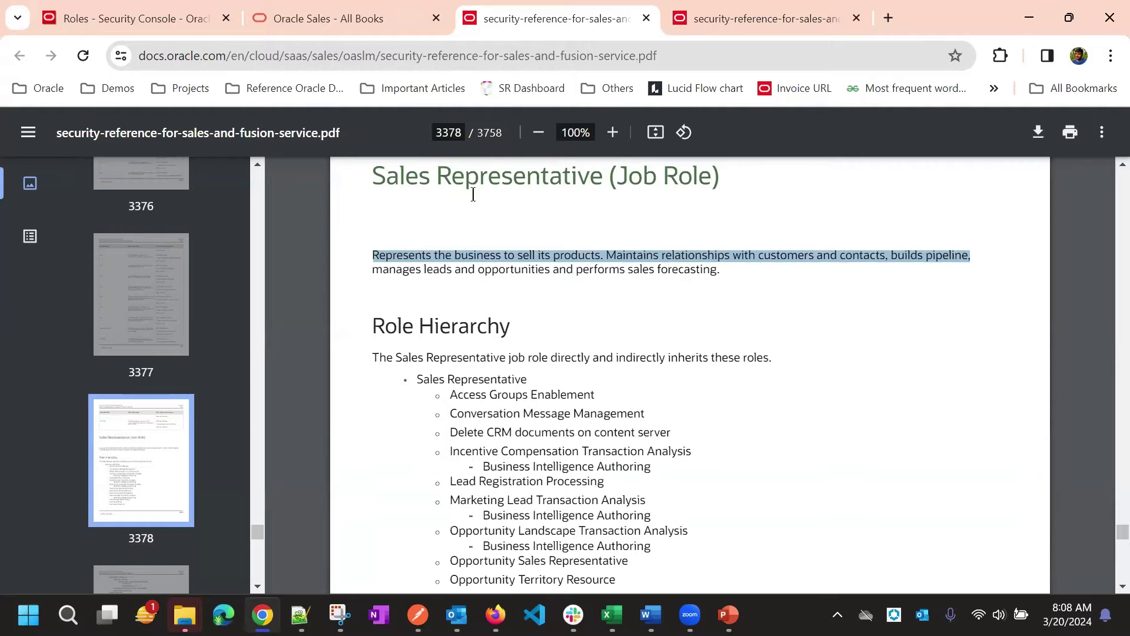
left_click(516, 268)
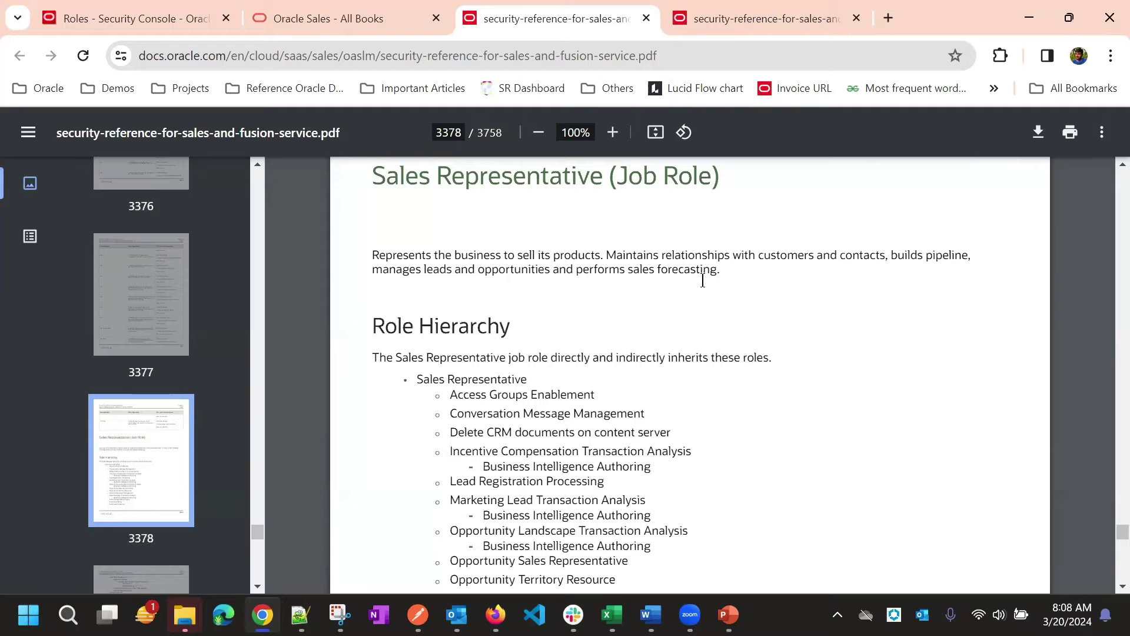
left_click_drag(372, 255, 715, 279)
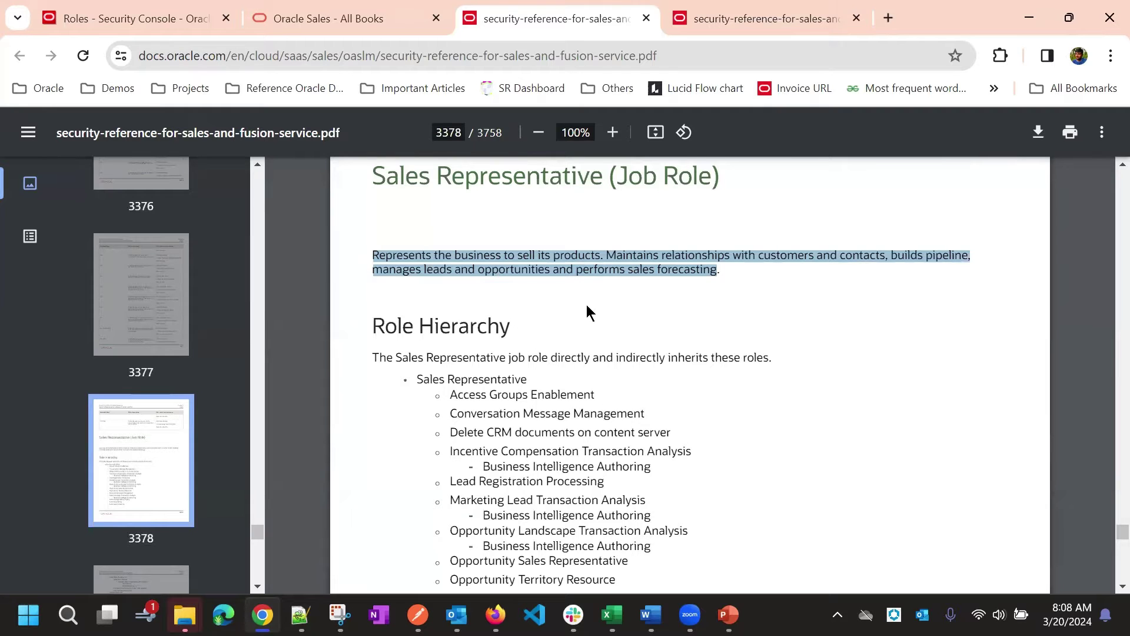
scroll(586, 306, "down", 5)
scroll(588, 301, "up", 6)
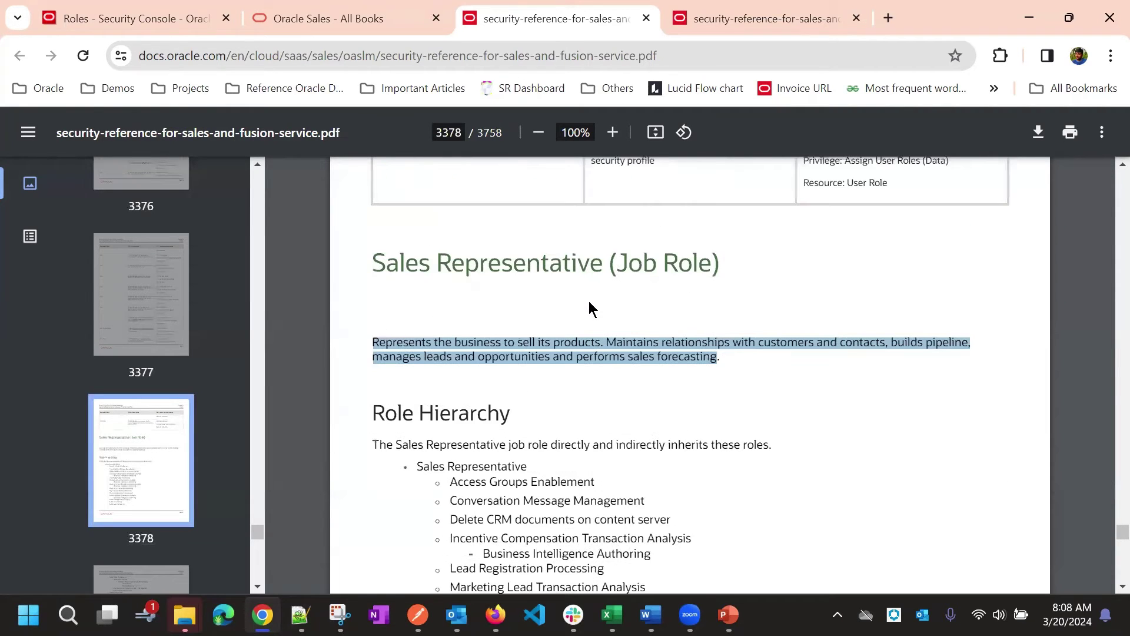
scroll(562, 283, "up", 10)
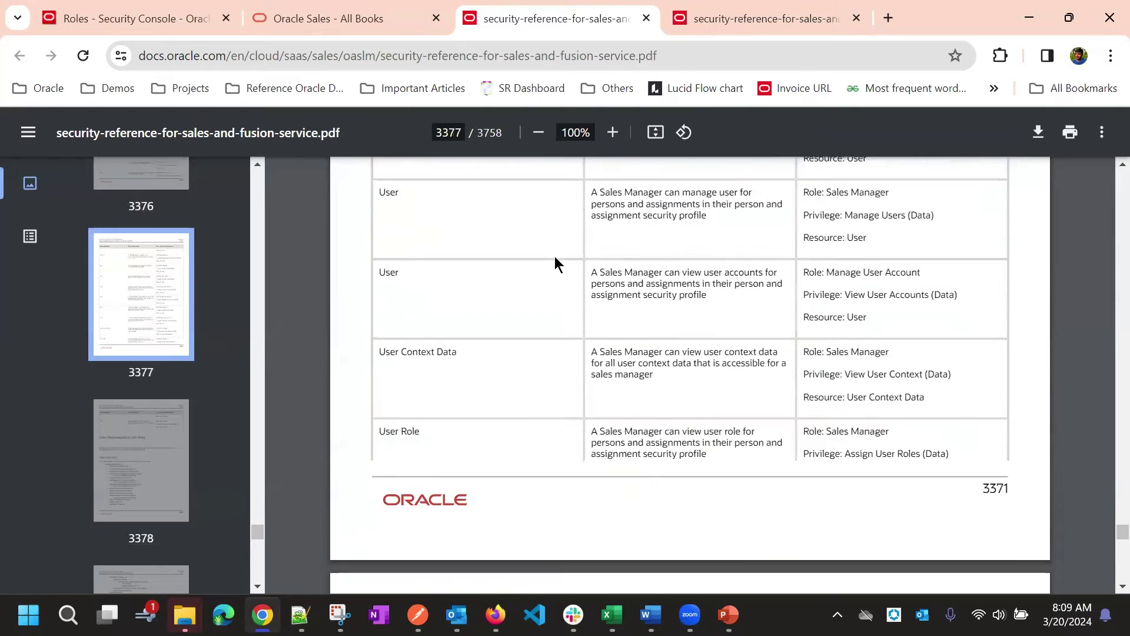
scroll(561, 289, "down", 6)
scroll(561, 298, "down", 5)
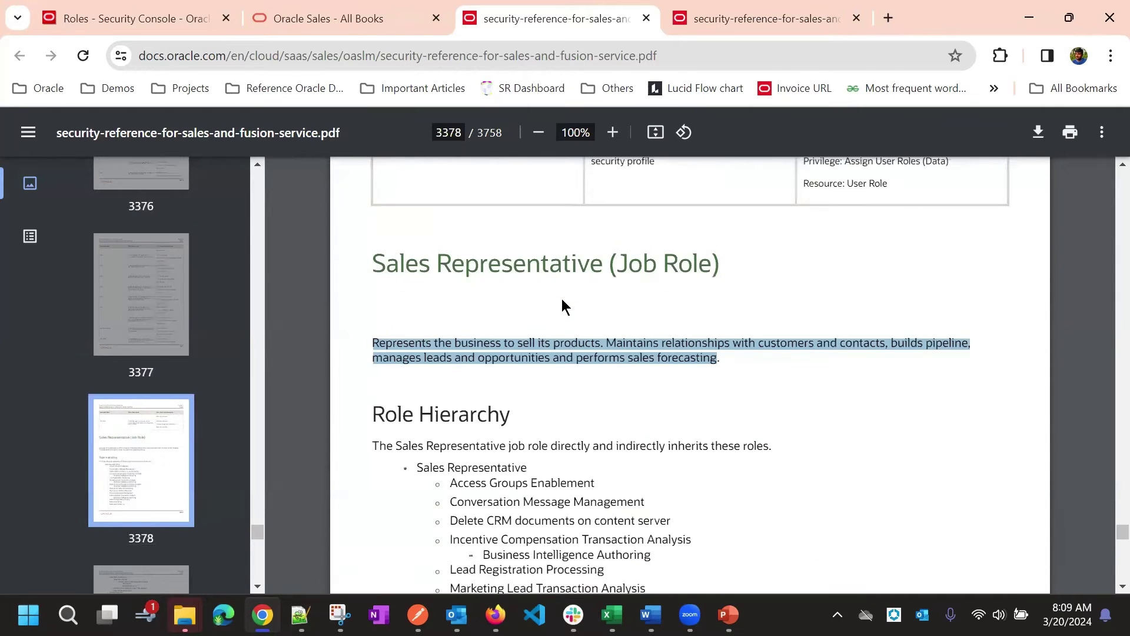
left_click(570, 354)
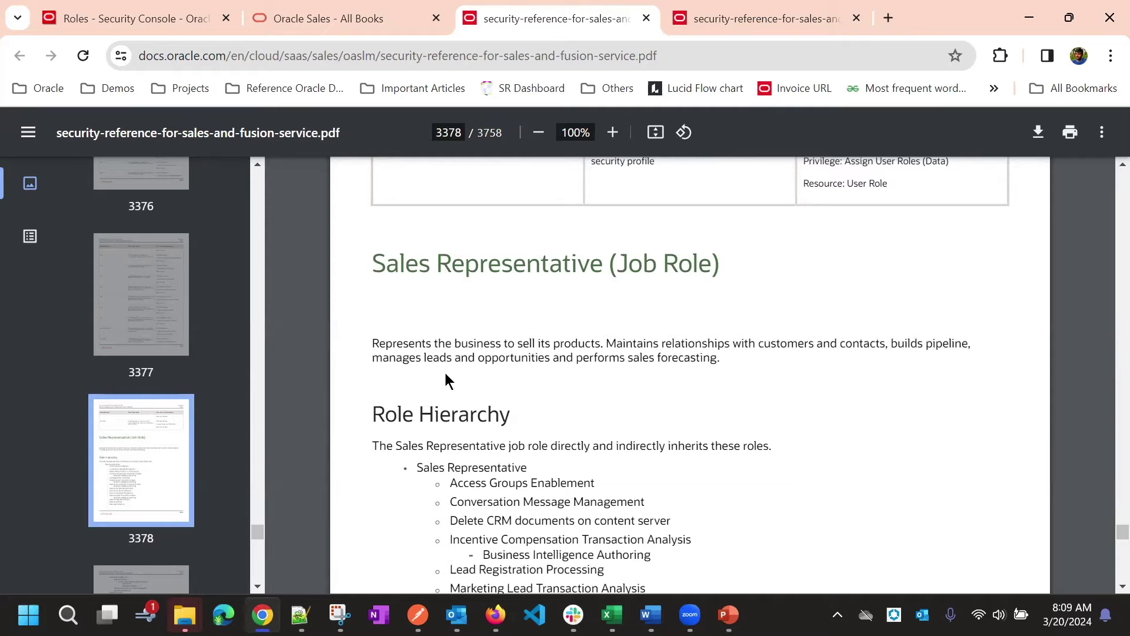
Review the Sales Representative's role hierarchy and duty role descriptions, and highlight the role name in the section heading.
scroll(457, 343, "down", 3)
scroll(477, 311, "down", 18)
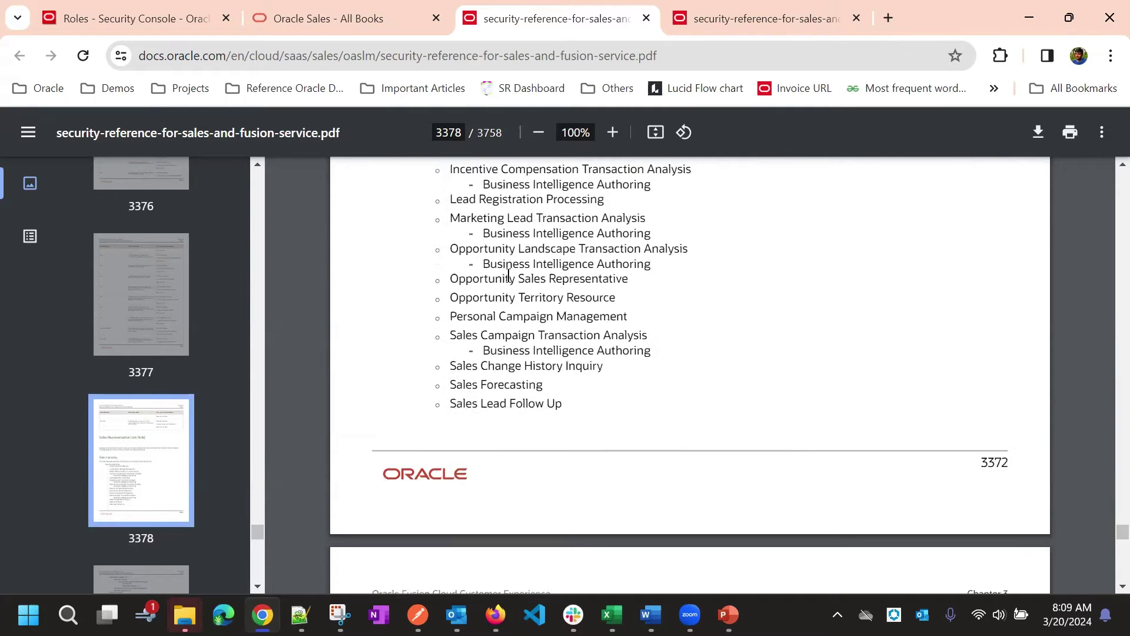
scroll(531, 317, "down", 7)
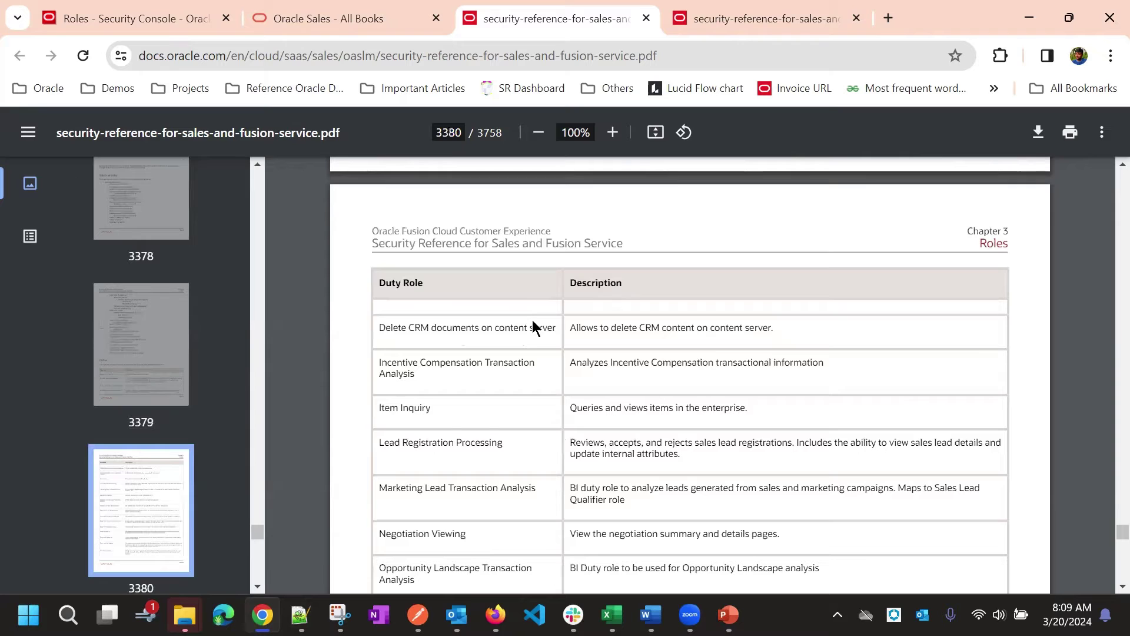
scroll(535, 324, "up", 14)
scroll(536, 330, "up", 13)
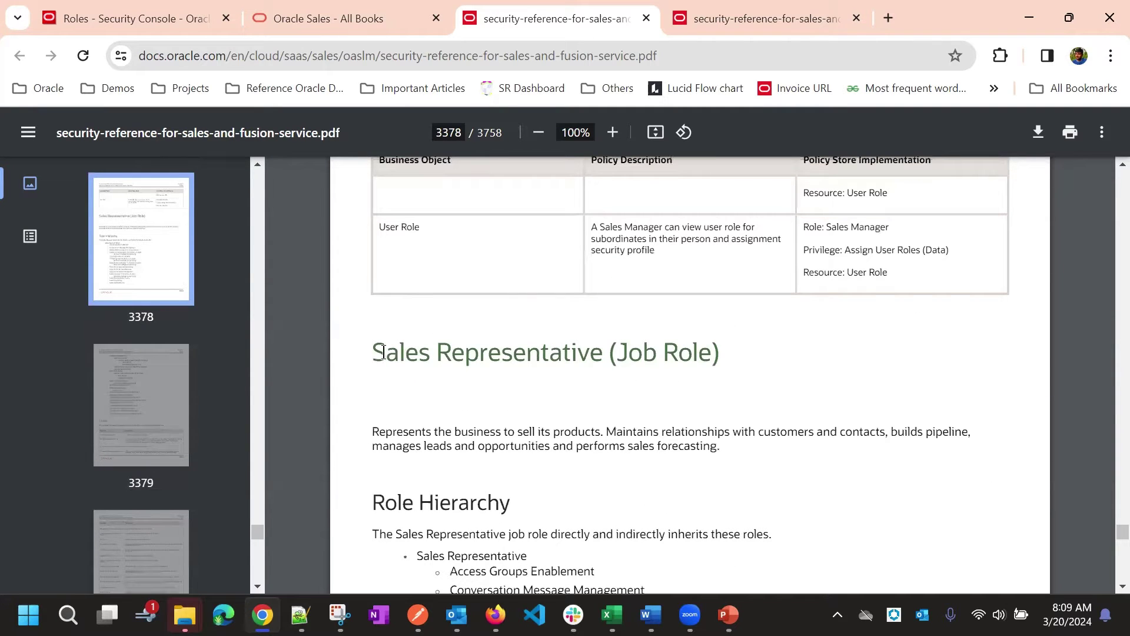
left_click_drag(375, 352, 595, 360)
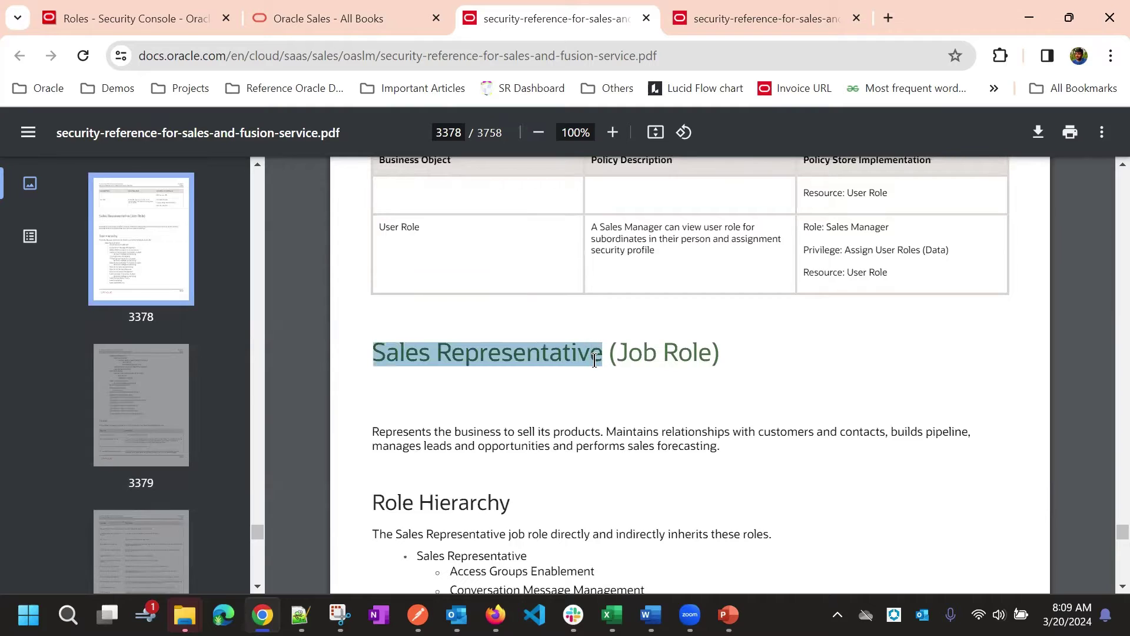
Search the Security Console for the Sales Representative role with code ZBS_SALES_REPRESENTATIVE_JOB and open it for editing.
left_click(135, 15)
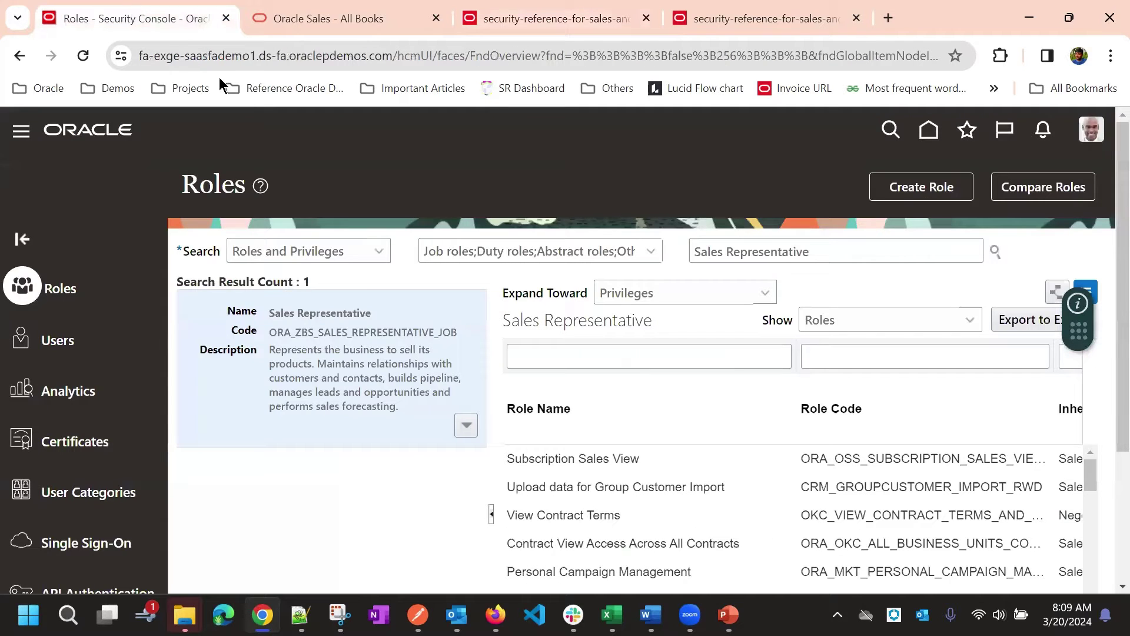
left_click_drag(815, 248, 696, 249)
left_click(761, 192)
left_click(805, 247)
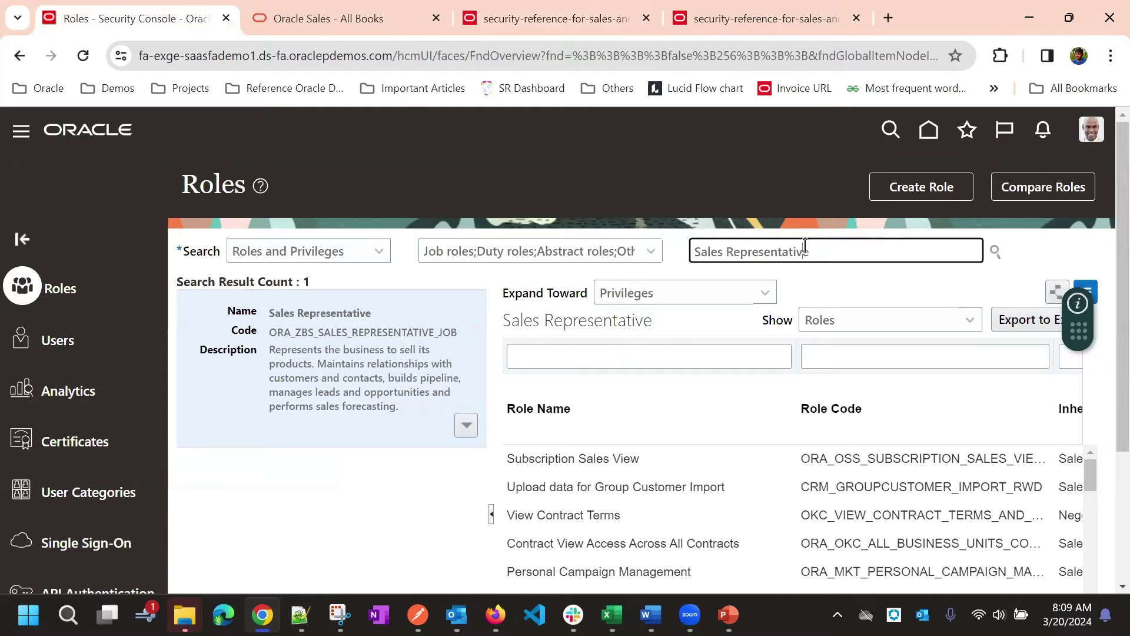
key("BackSpace")
key("BackSpace")
key("BackSpace")
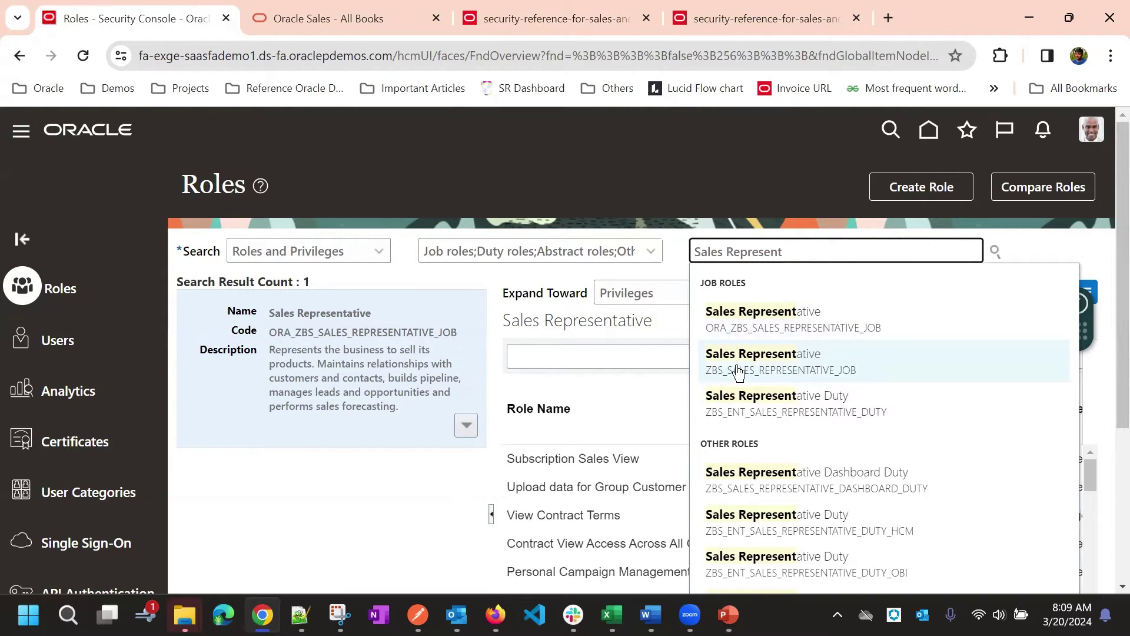
left_click(789, 370)
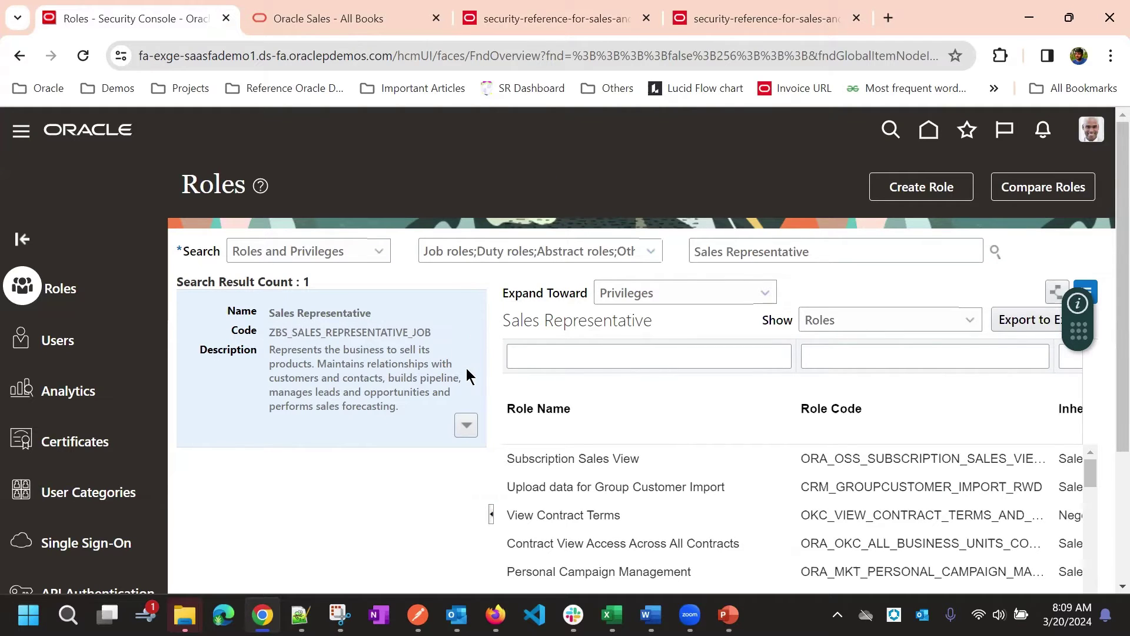
left_click(462, 425)
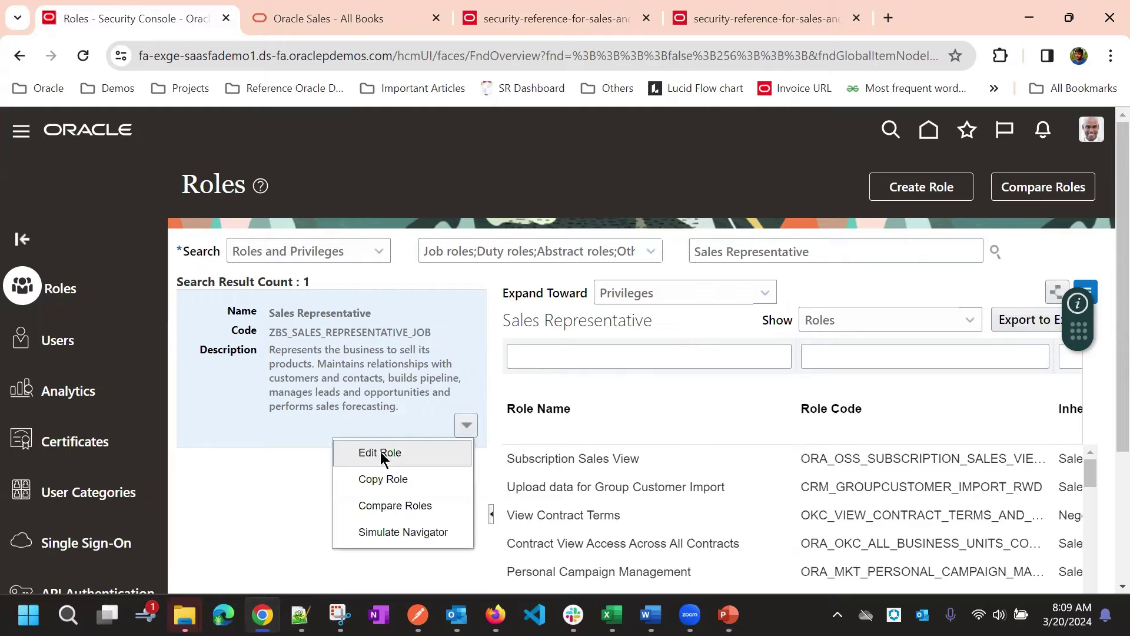
left_click(529, 257)
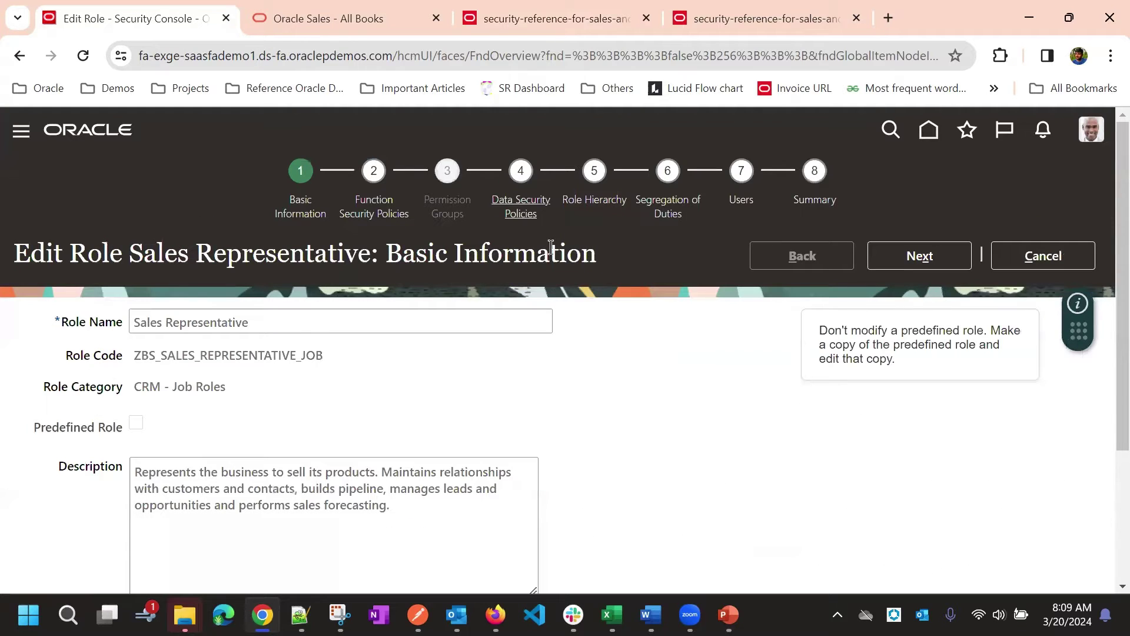
Review the data security policies and function security policies of the ZBS_SALES_REPRESENTATIVE_JOB role, and cancel editing.
left_click(543, 220)
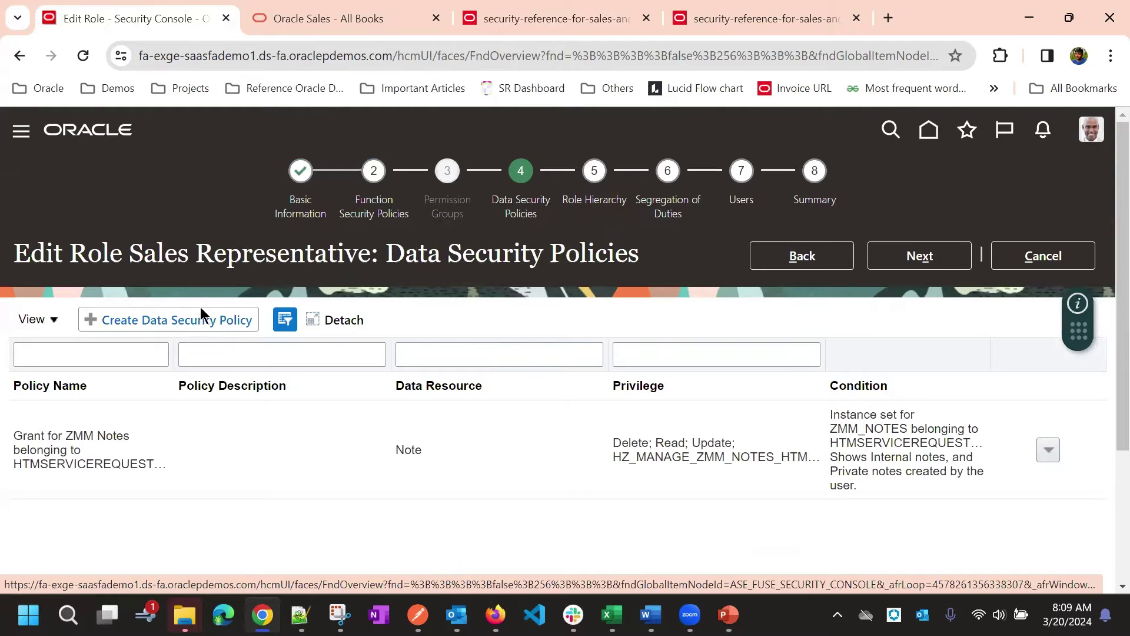
left_click(375, 200)
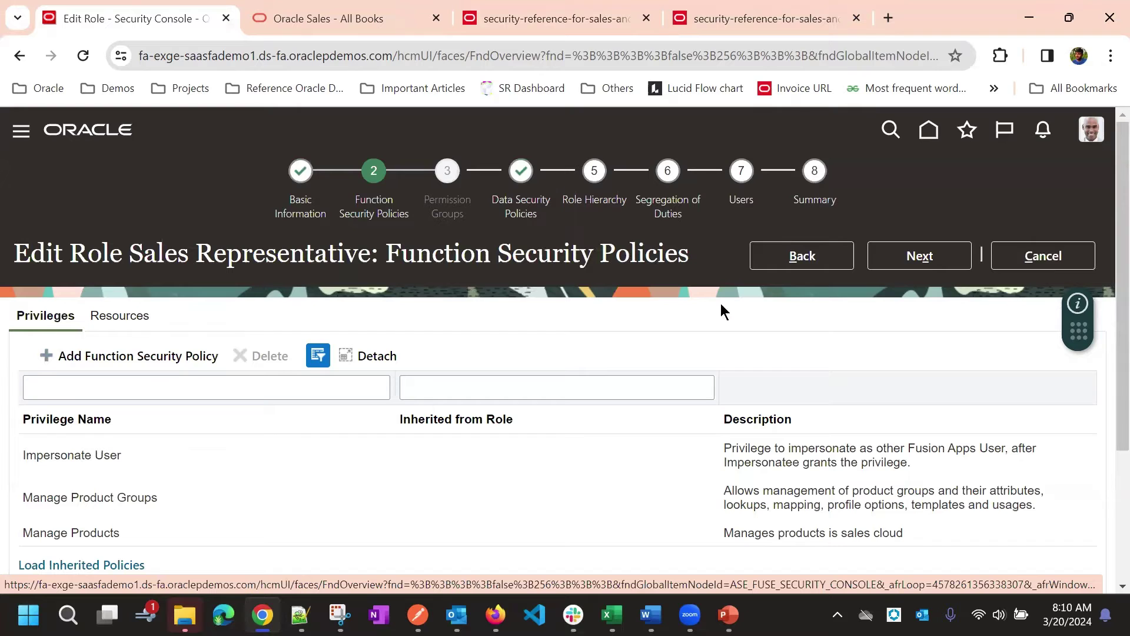
left_click(1010, 259)
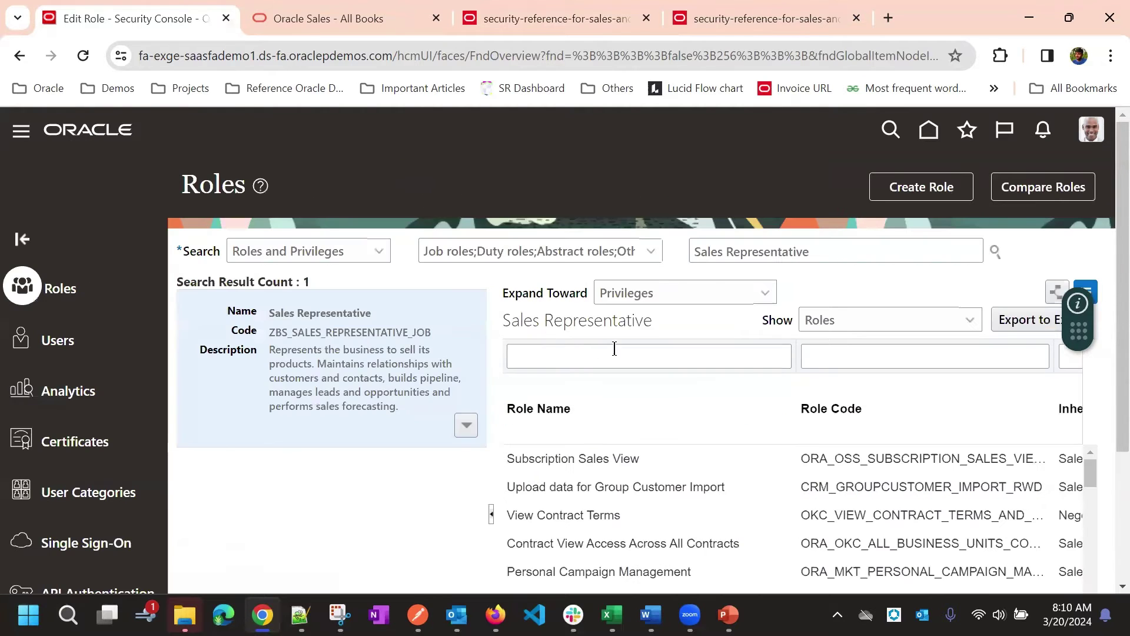
Search for the Sales Representative role with code ORA_ZBS_SALES_REPRESENTATIVE_JOB and open its function security policies in the role editor.
left_click(826, 251)
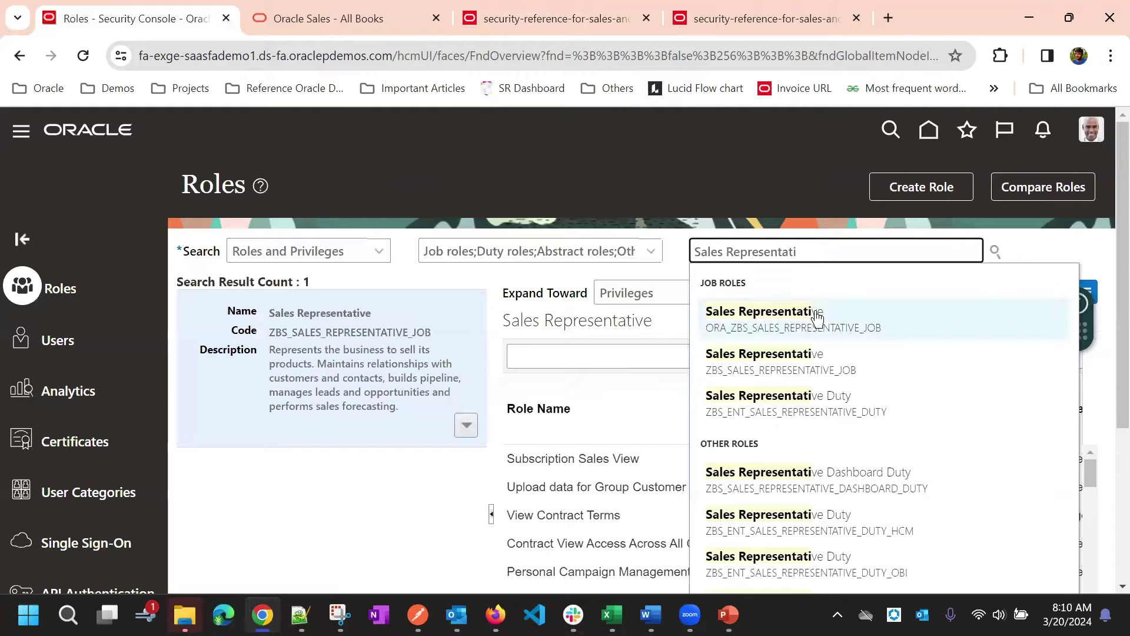
left_click(817, 314)
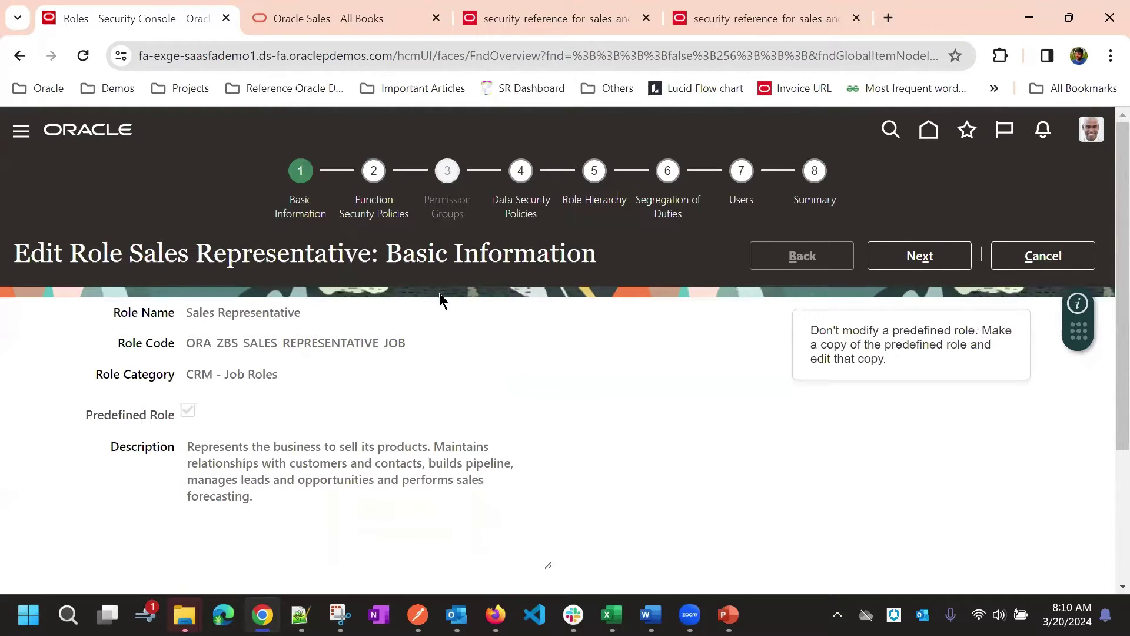
left_click(384, 210)
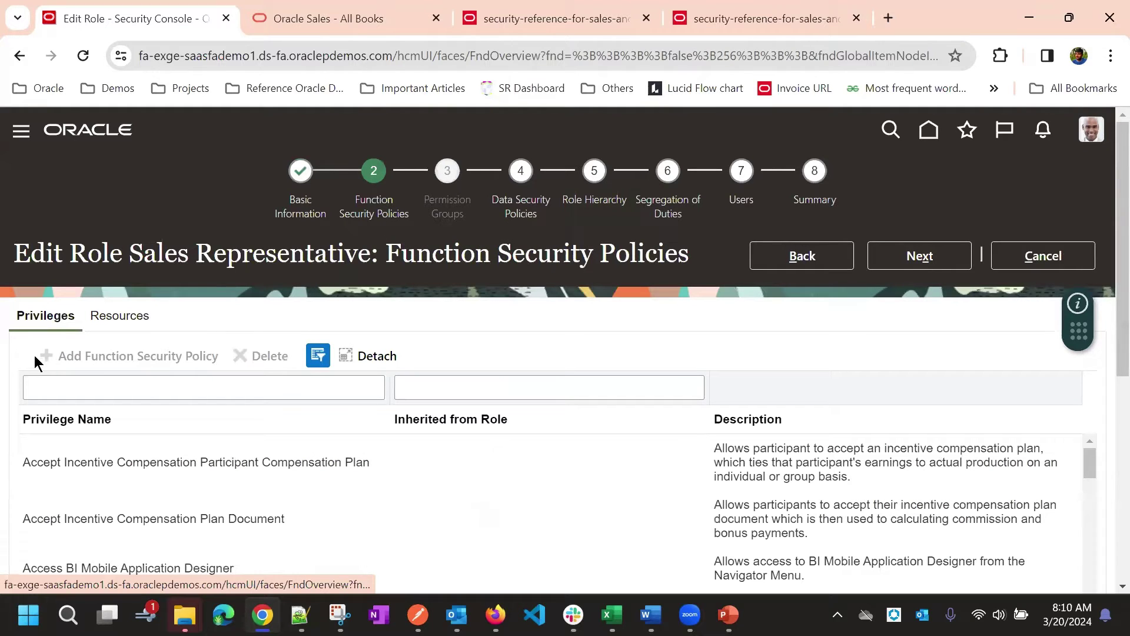
Highlight the unavailable Add Function Security Policy option, check the role's data security policies, and cancel editing.
left_click_drag(80, 355, 153, 362)
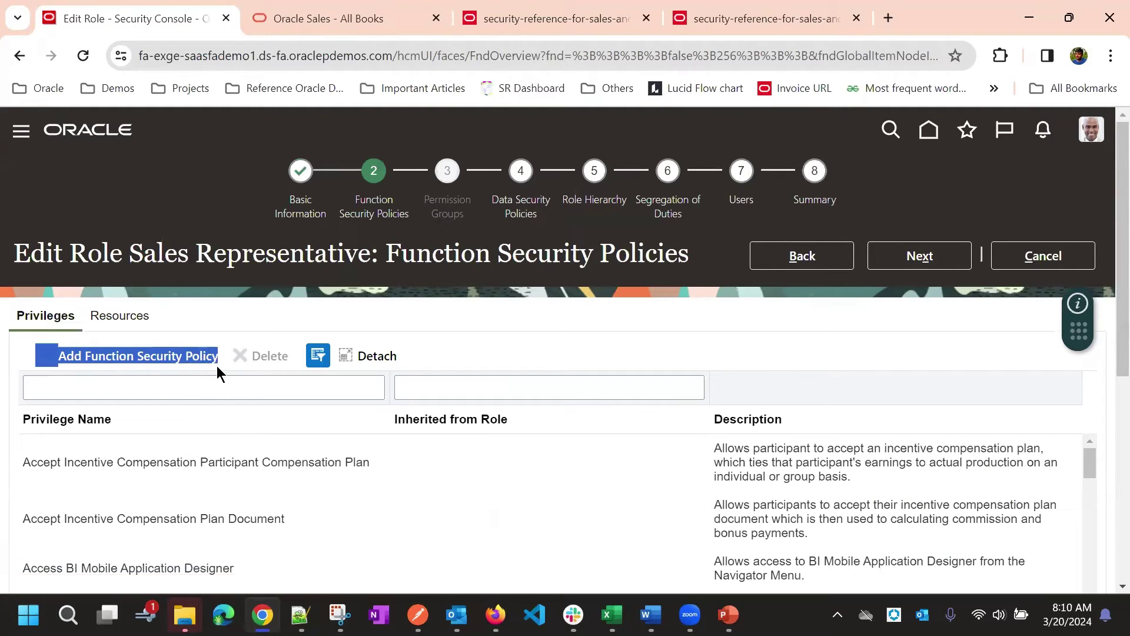
left_click(551, 268)
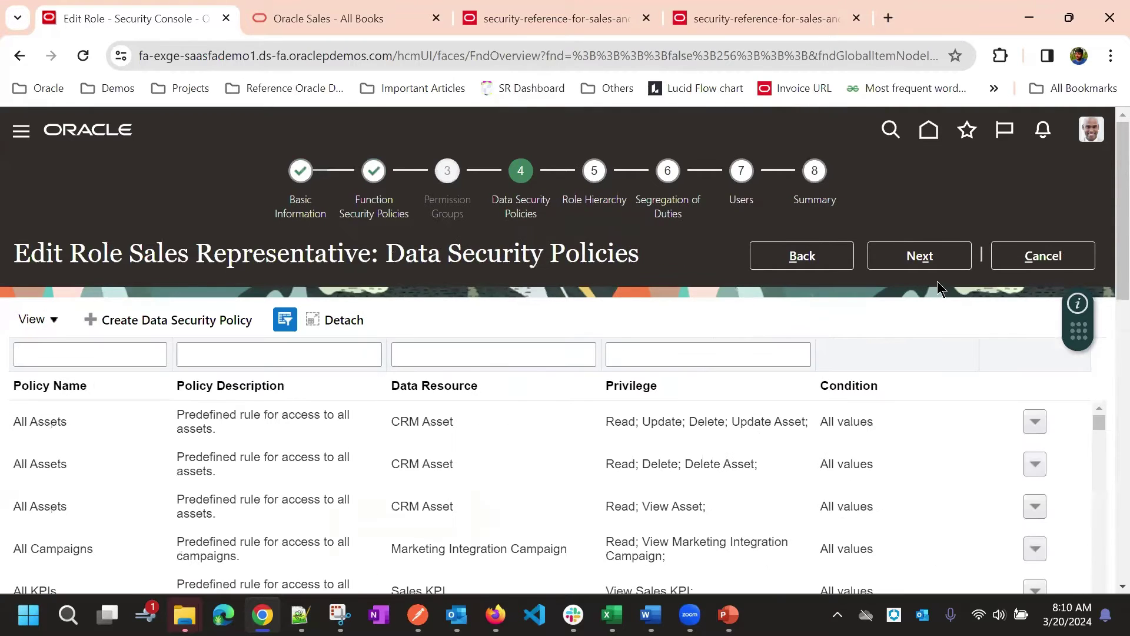
left_click(1043, 256)
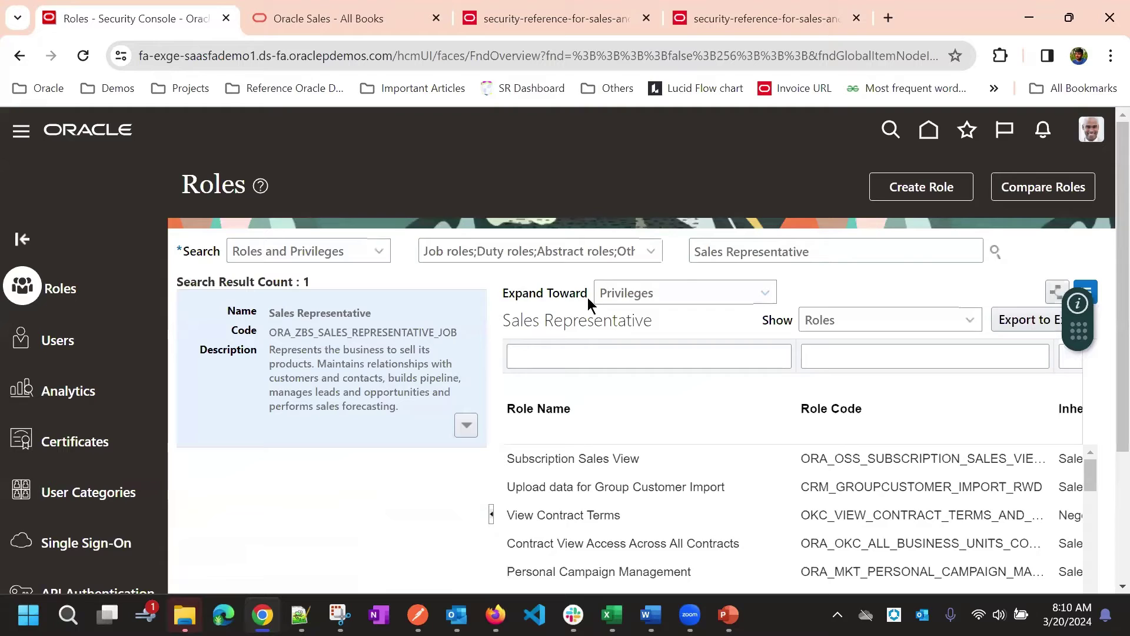
Bring up the search suggestions for Sales Representative to compare the codes of the matching job roles.
left_click(834, 257)
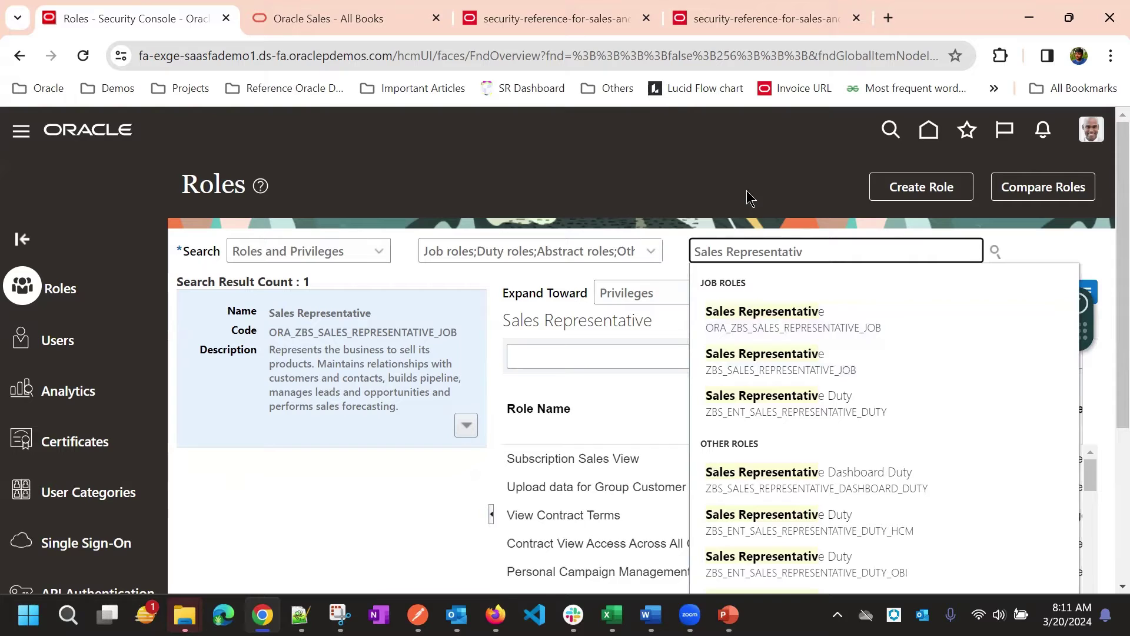
left_click(674, 200)
left_click(836, 257)
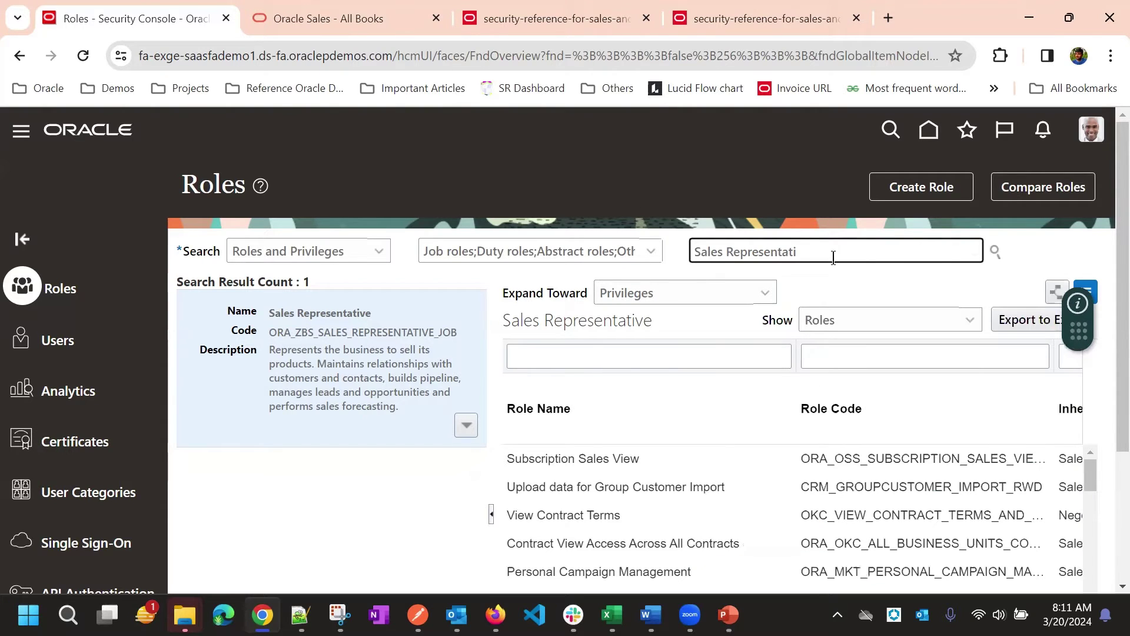
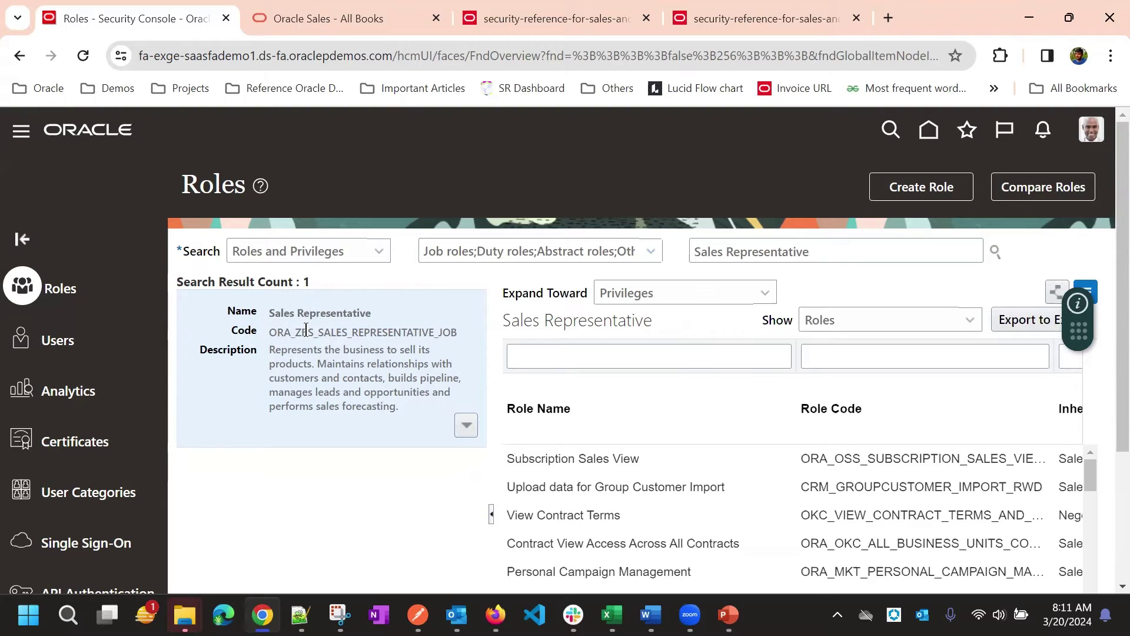
Highlight the code and description of the ORA_ZBS_SALES_REPRESENTATIVE_JOB search result and open the role for editing.
double_click(307, 333)
left_click_drag(269, 349, 412, 405)
left_click(364, 373)
left_click(466, 424)
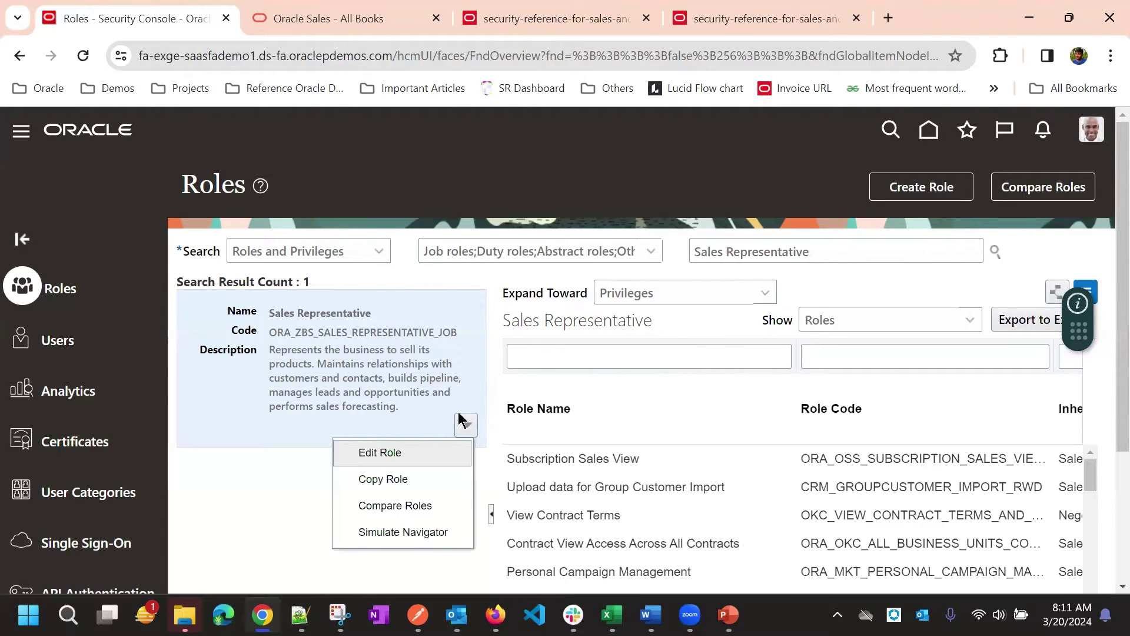
scroll(448, 351, "down", 1)
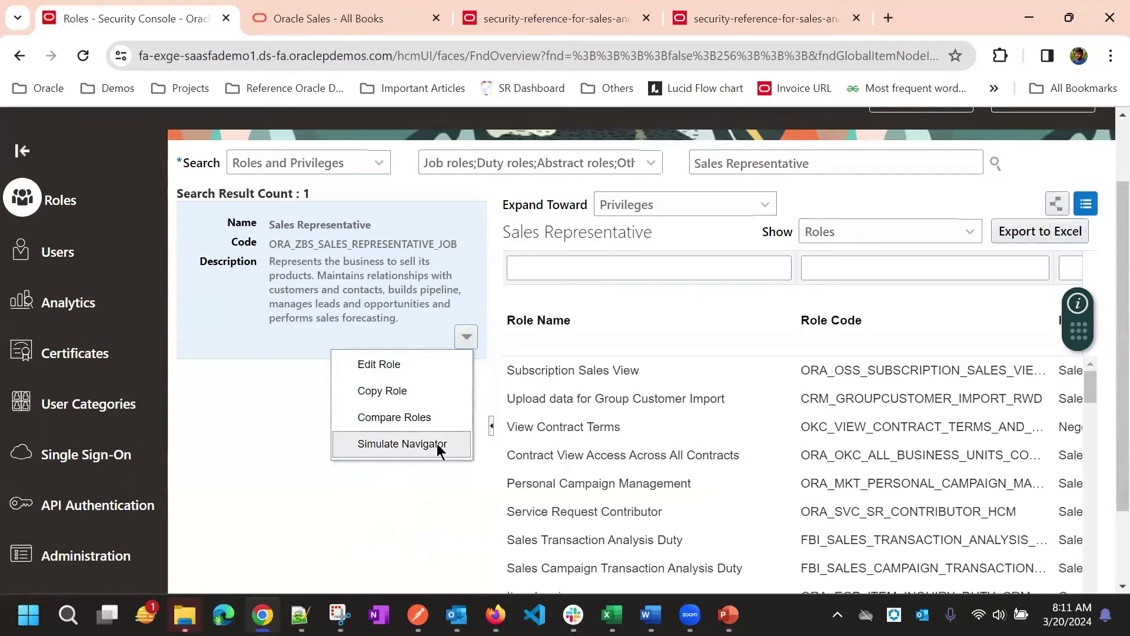
left_click(382, 365)
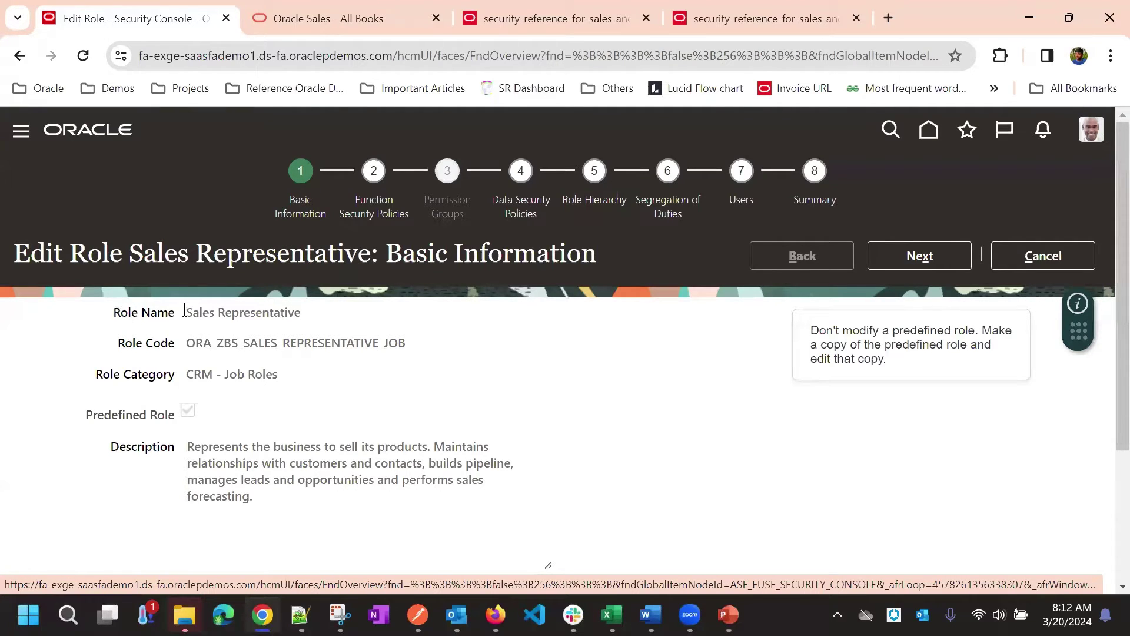
Review the role's basic information, highlighting its name, category and the notice about not modifying predefined roles.
left_click_drag(192, 313, 313, 313)
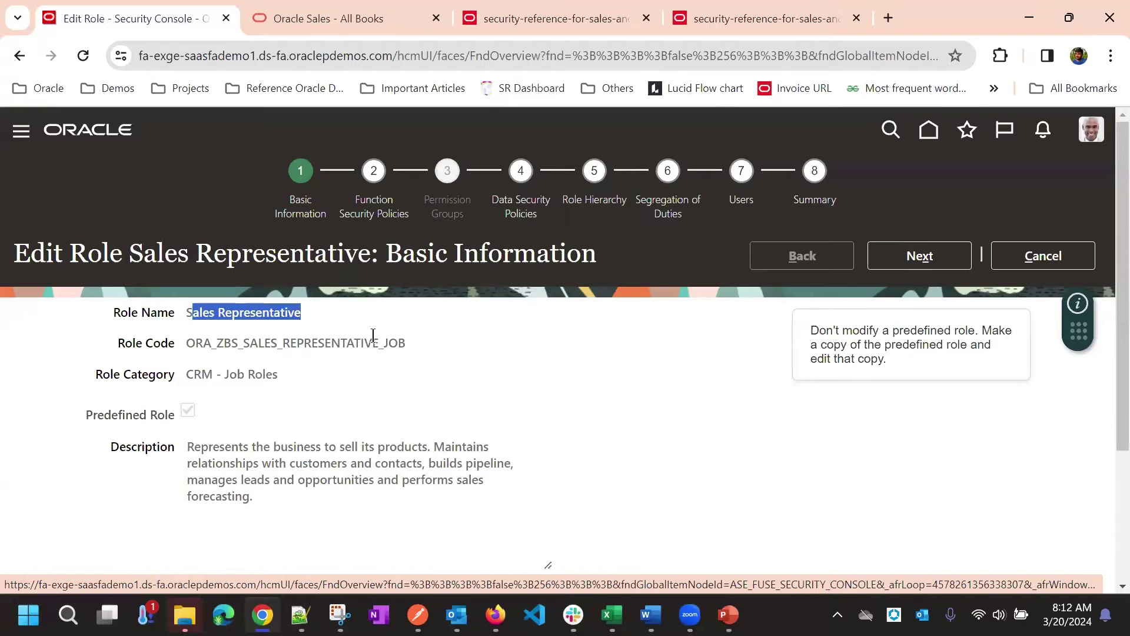
left_click_drag(373, 337, 318, 383)
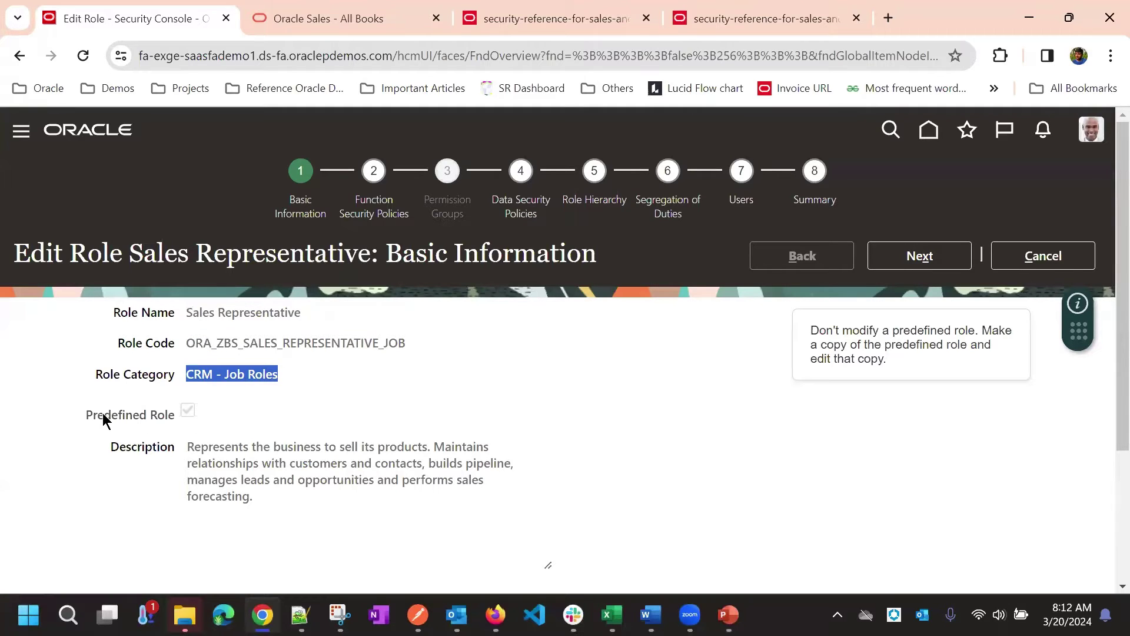
mouse_move(95, 416)
left_mouse_down()
mouse_move(207, 415)
mouse_move(95, 412)
left_mouse_up()
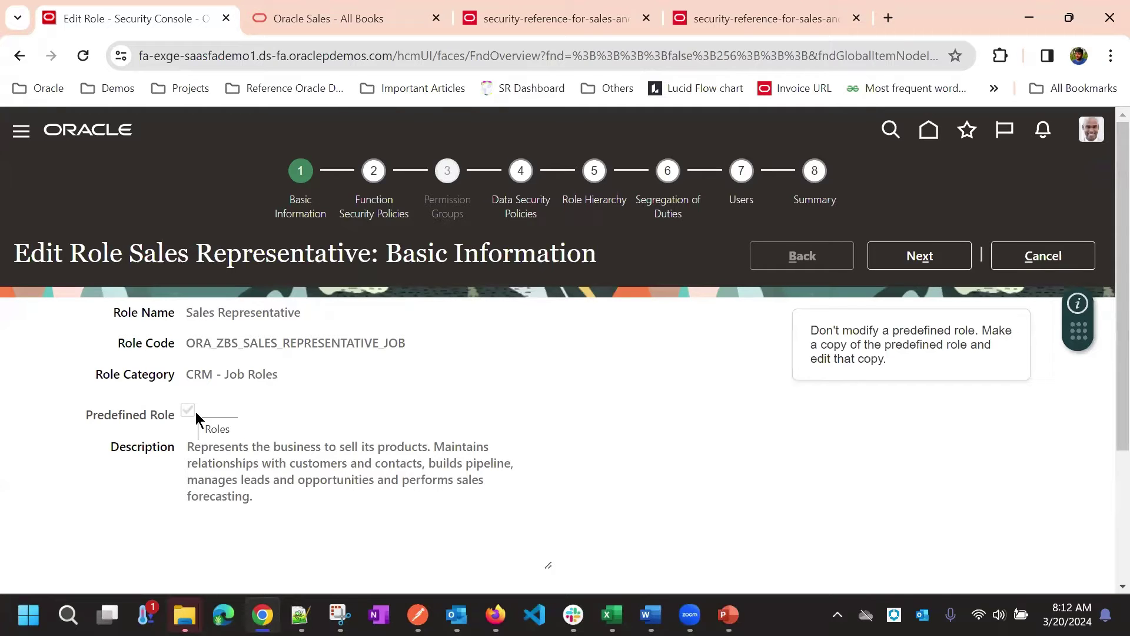
scroll(222, 383, "down", 3)
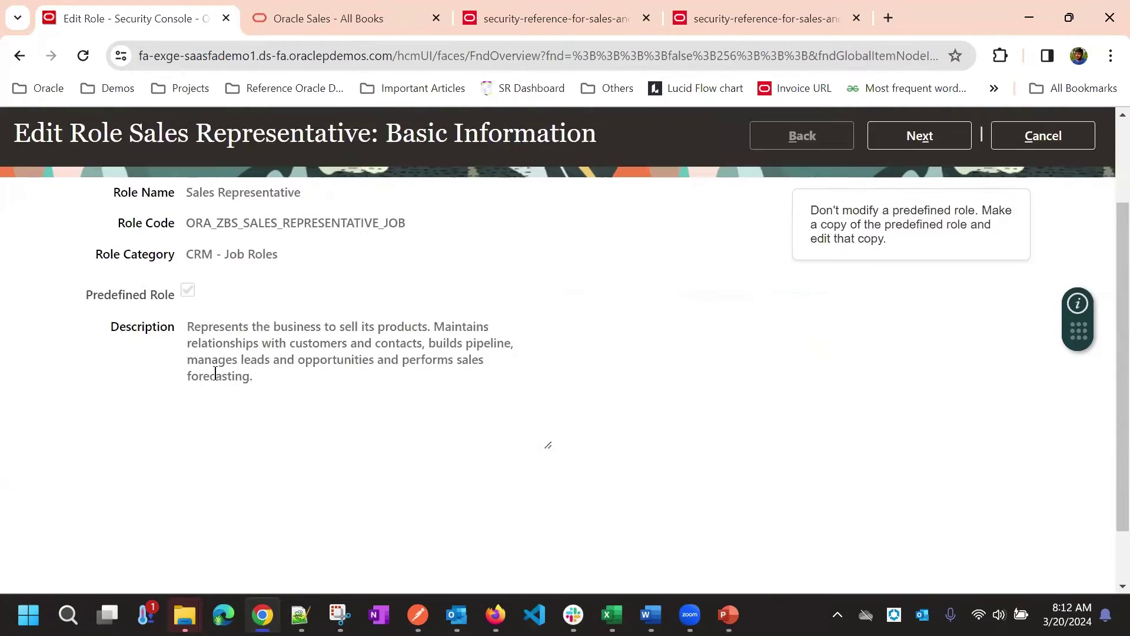
scroll(432, 347, "up", 2)
scroll(432, 346, "up", 2)
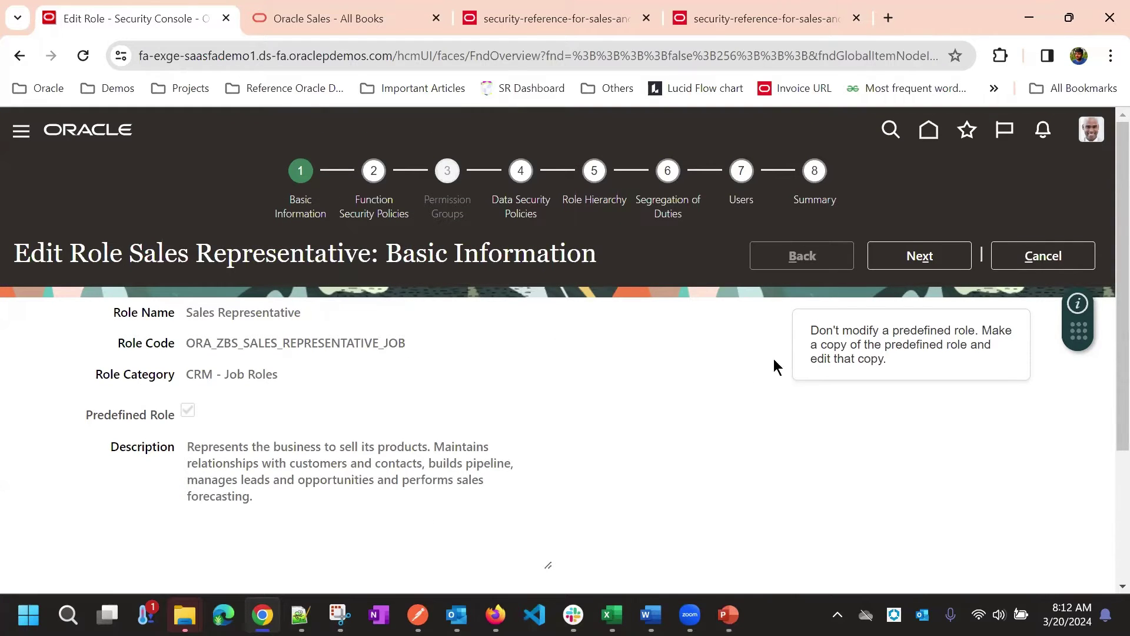
left_click_drag(813, 331, 894, 368)
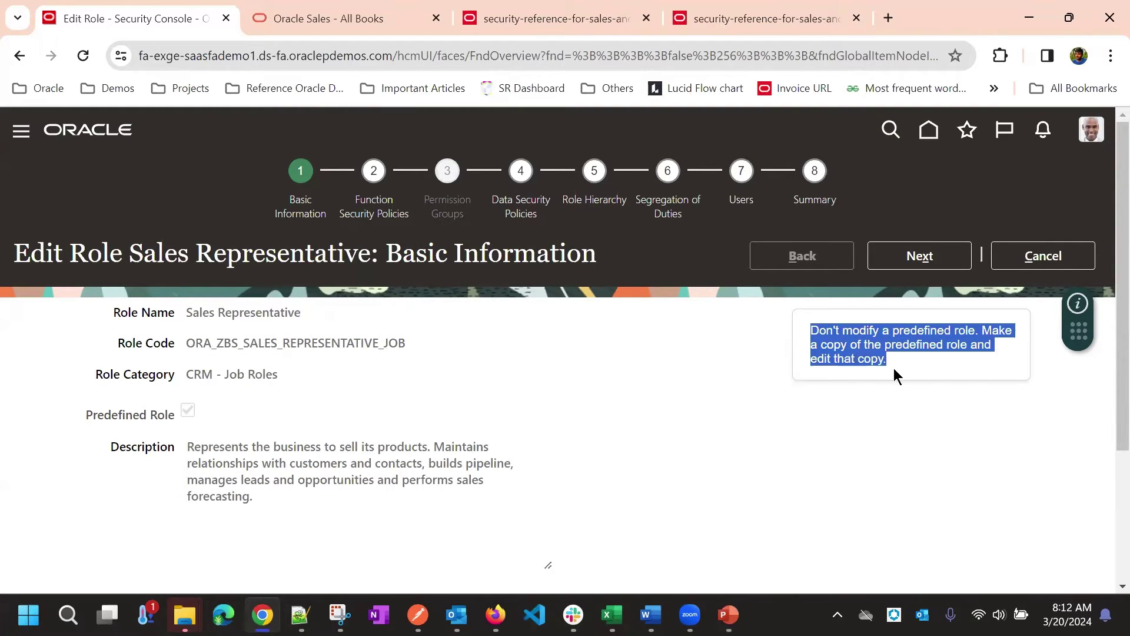
left_click(902, 390)
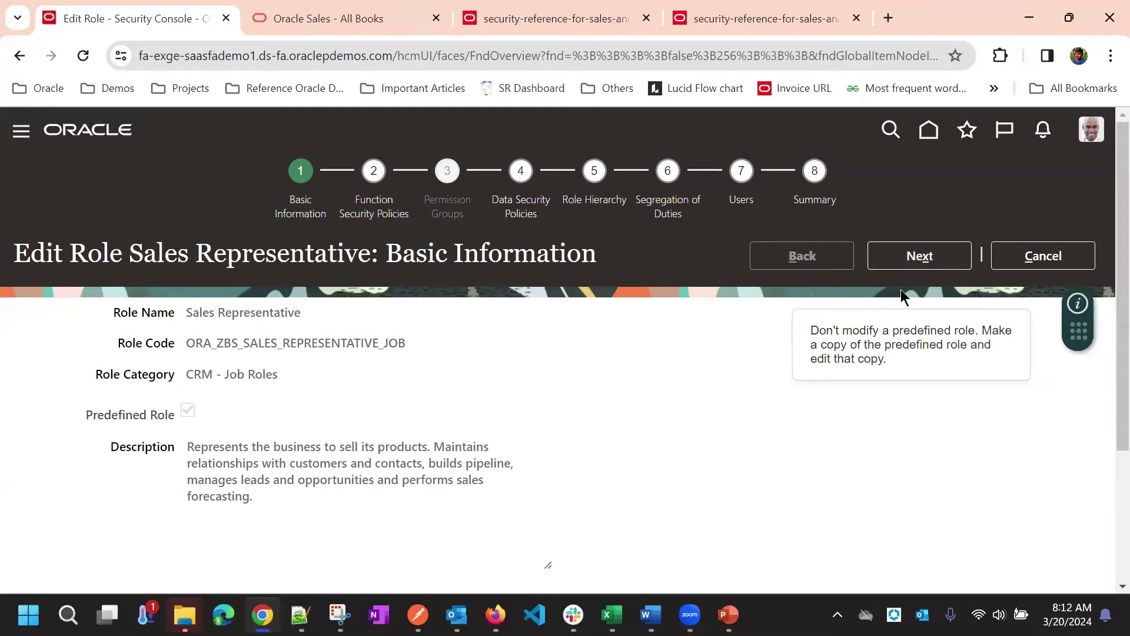
Go to the role's function security policies and look over the list of privileges.
left_click(373, 173)
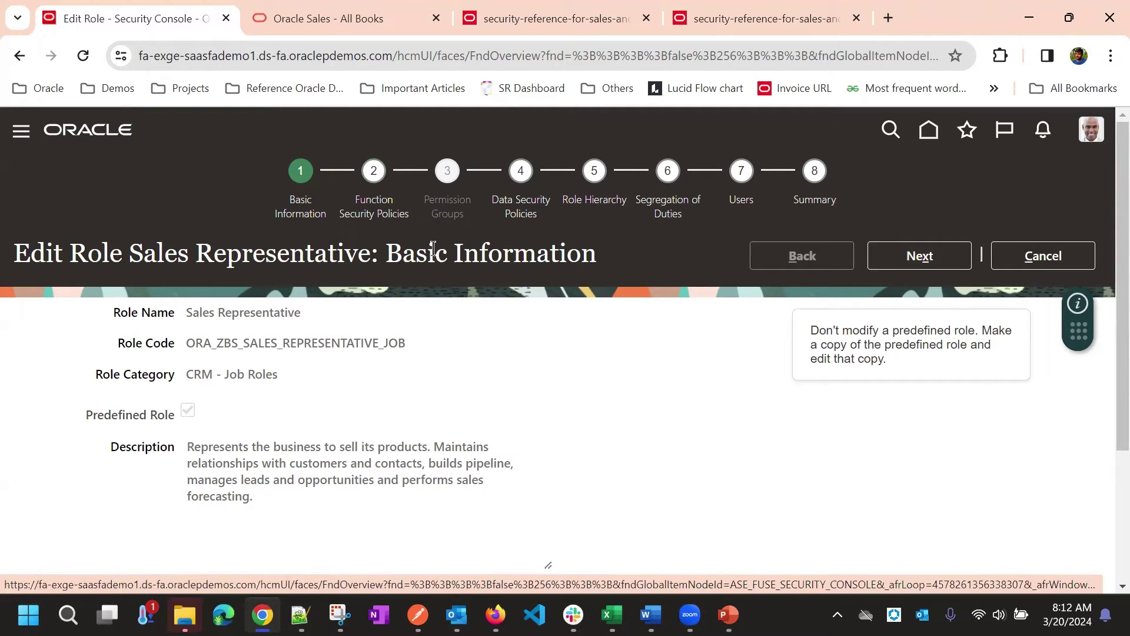
scroll(261, 190, "down", 2)
scroll(239, 196, "up", 2)
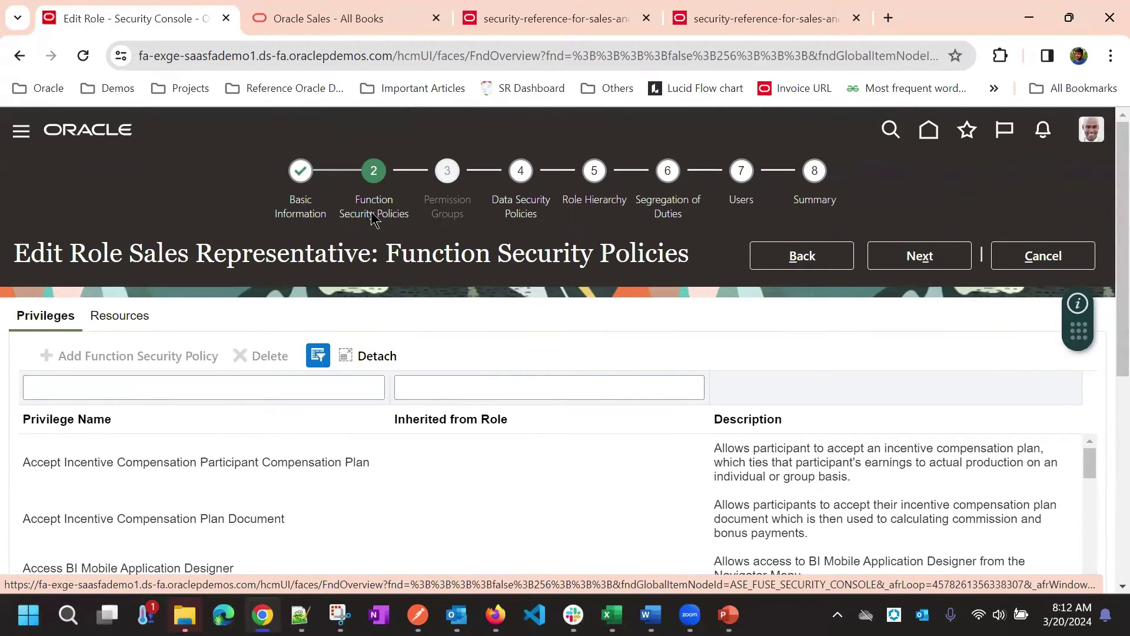
scroll(526, 286, "down", 1)
scroll(526, 284, "down", 2)
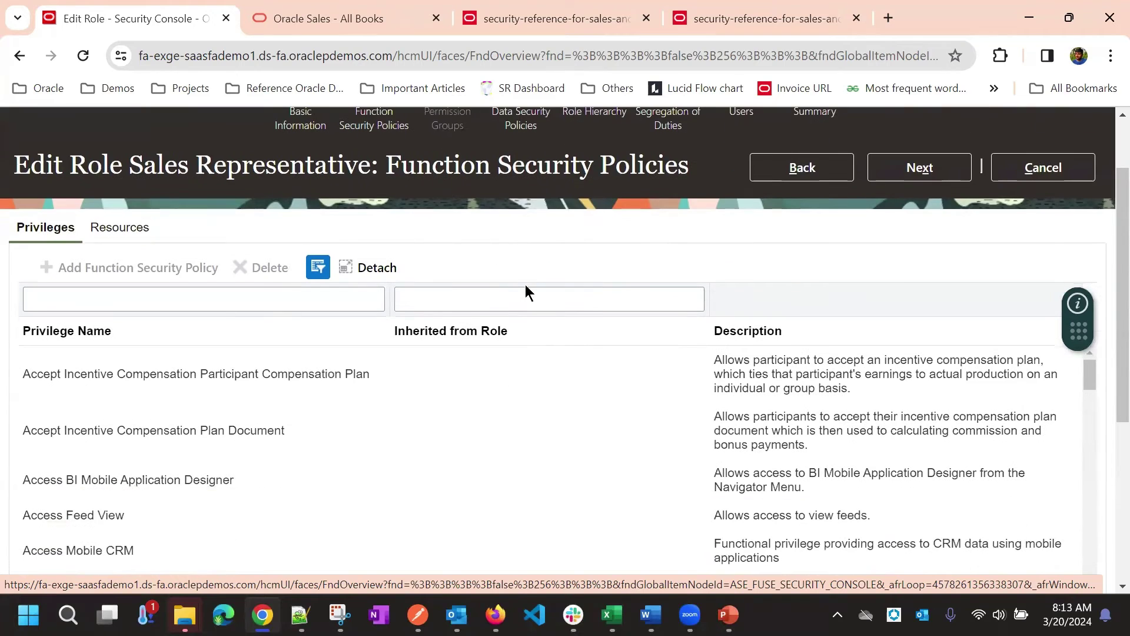
scroll(537, 256, "up", 2)
Filter the function security privileges by the privilege name "View Opport".
left_click(228, 394)
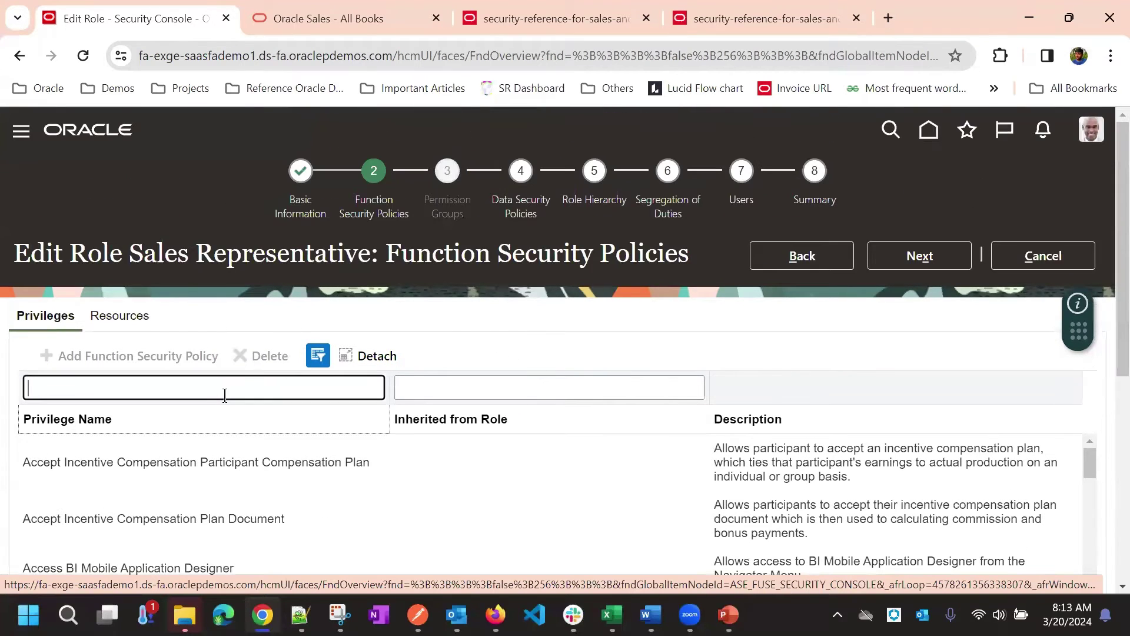
type("Vi")
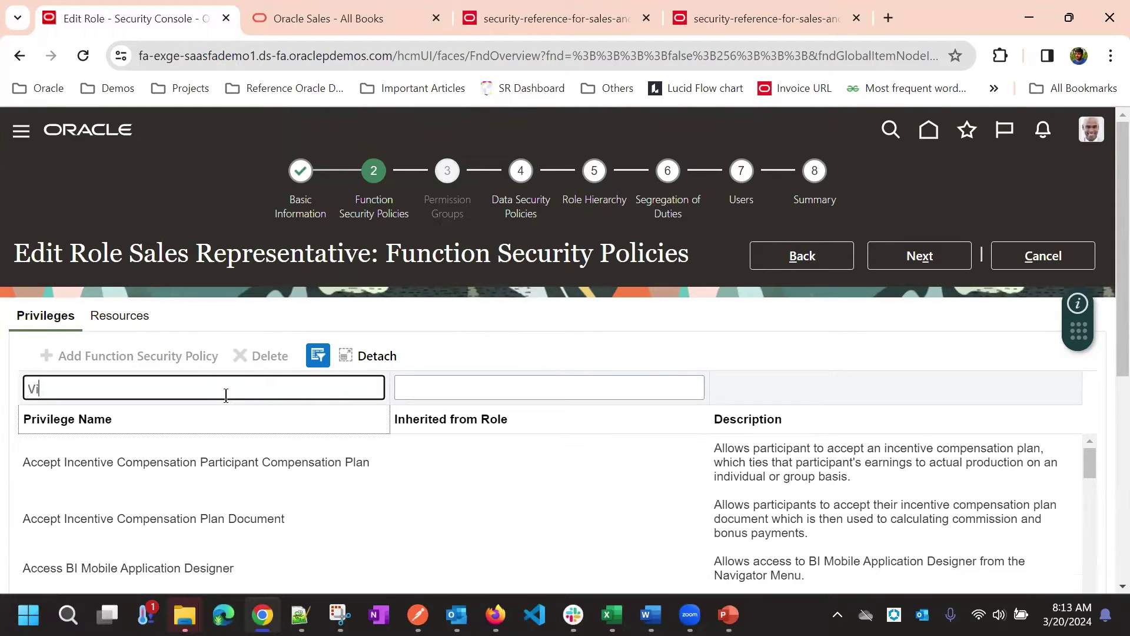
type("ew Opport")
key("Return")
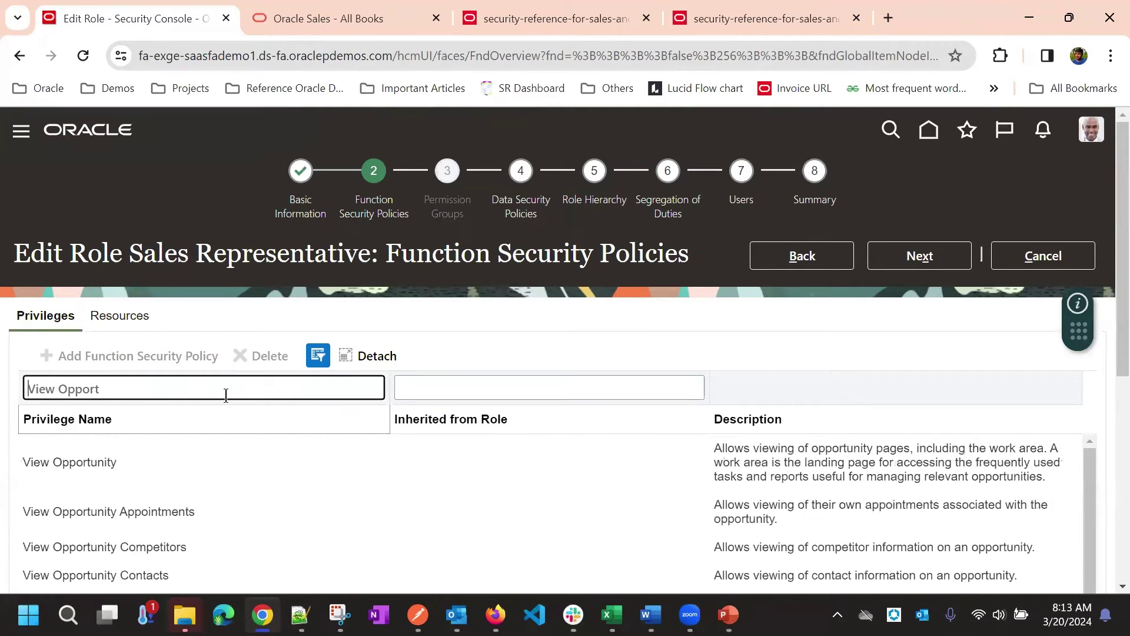
Examine the filtered opportunity privileges and highlight the start of the View Opportunity privilege's description.
scroll(218, 324, "down", 3)
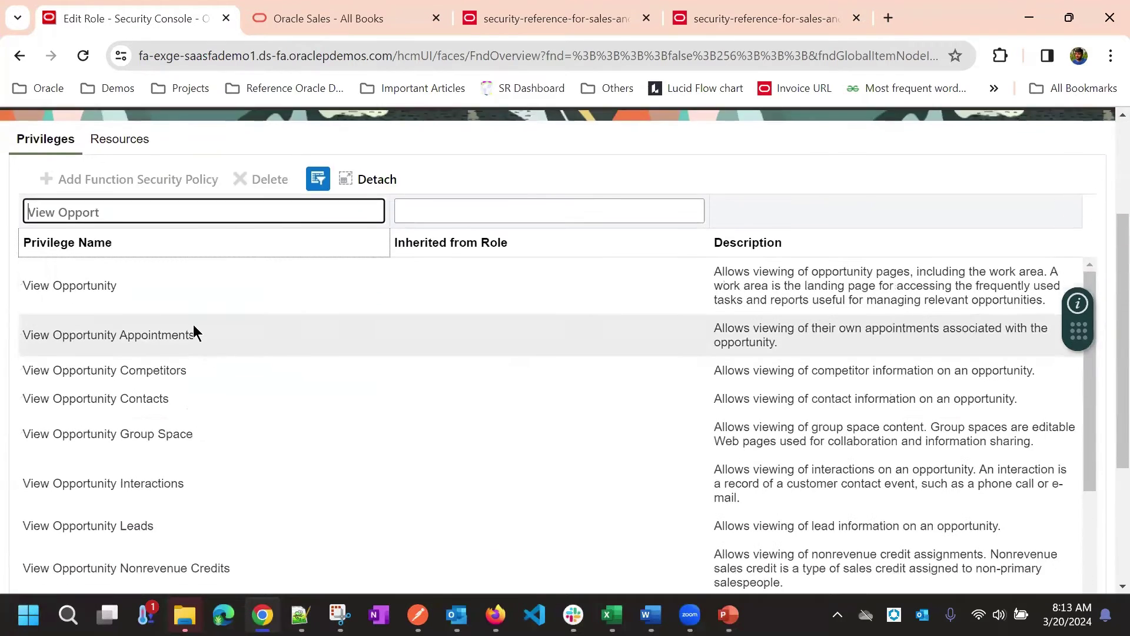
left_click(167, 274)
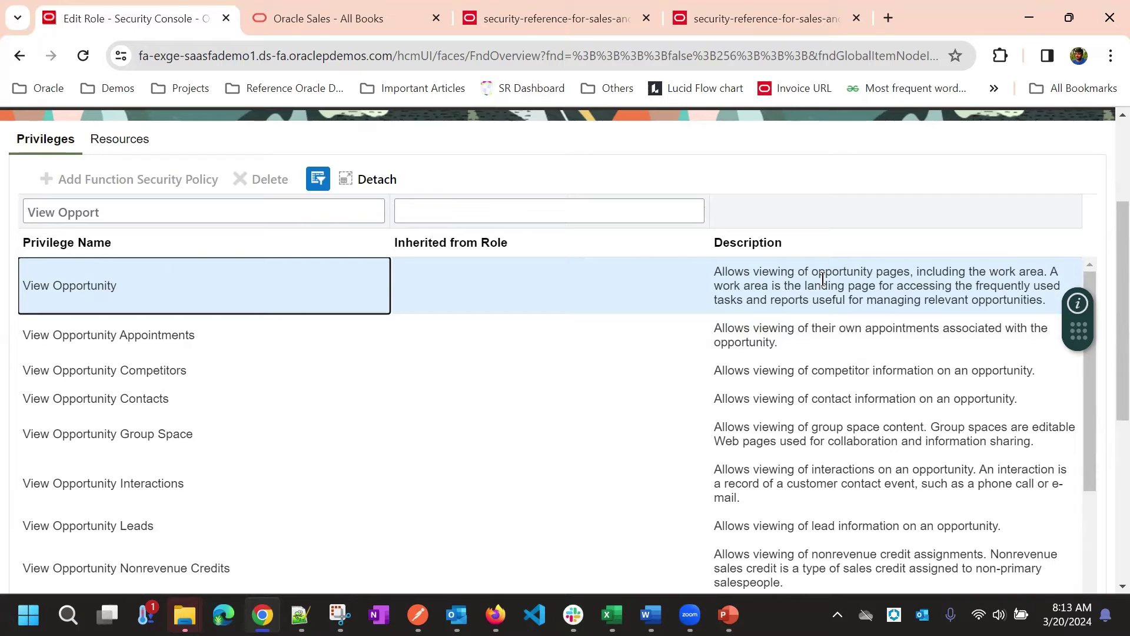
left_click_drag(917, 277, 714, 271)
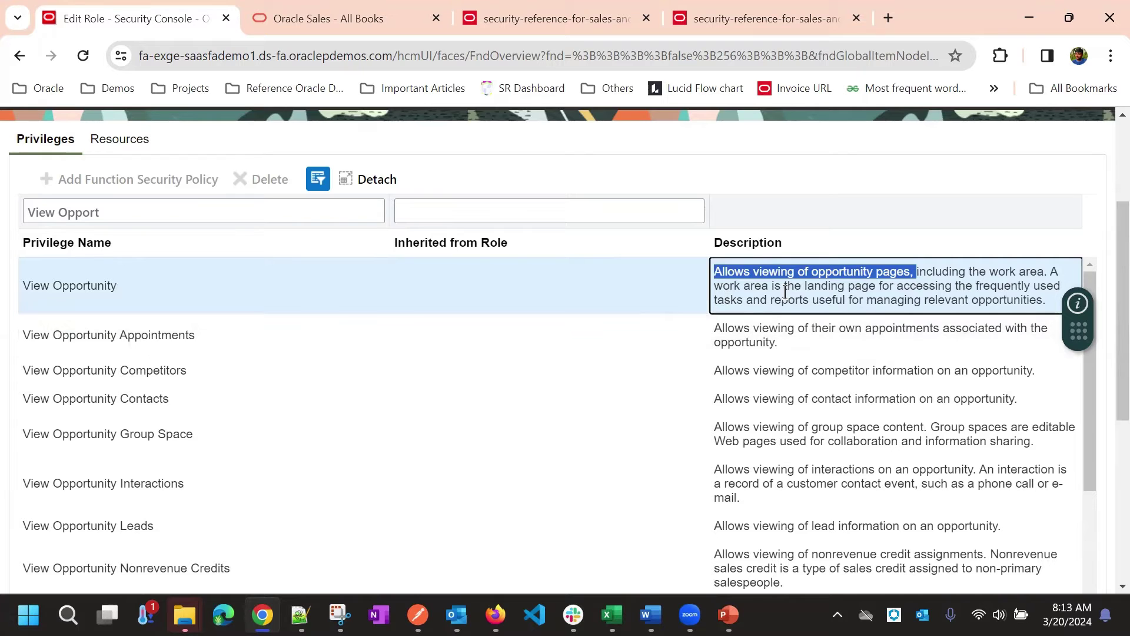
scroll(672, 313, "up", 3)
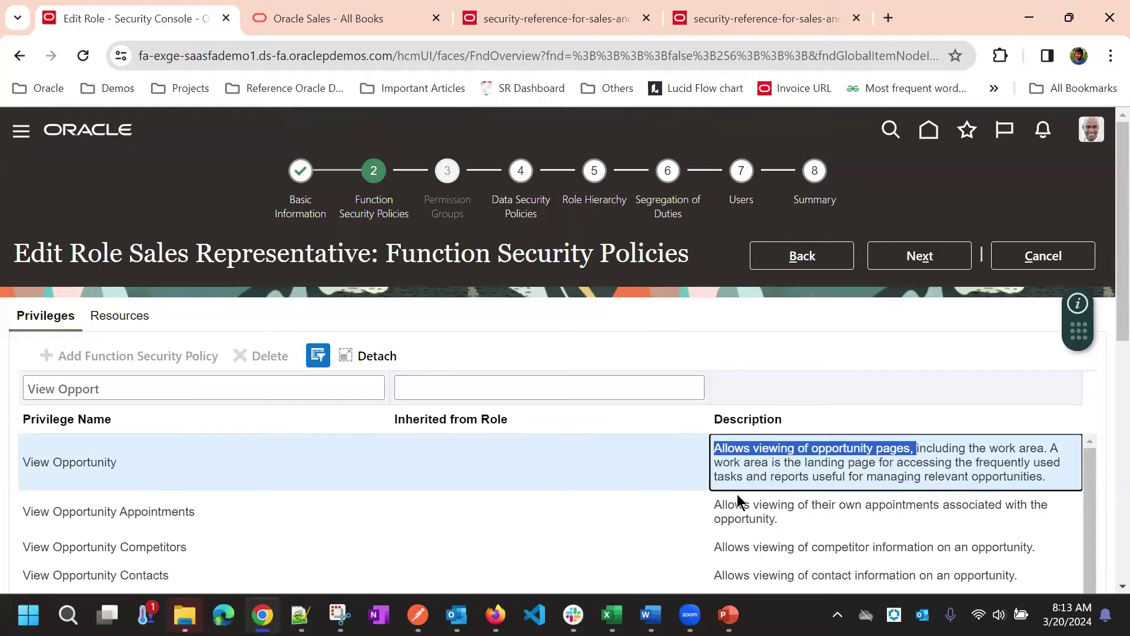
left_click(55, 454)
scroll(565, 306, "down", 2)
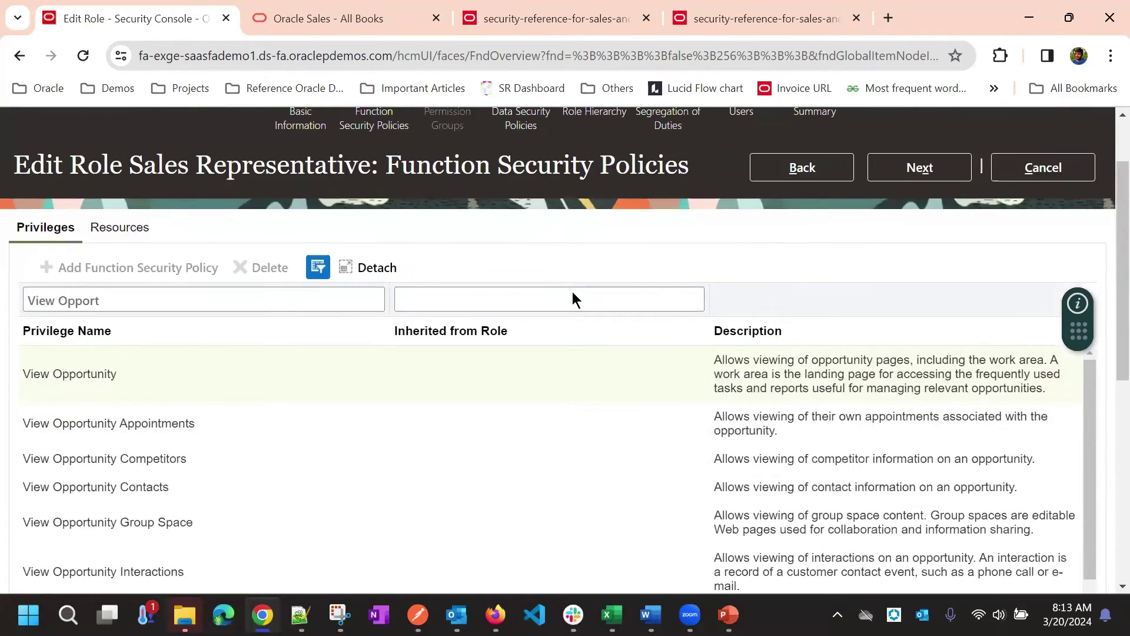
scroll(530, 271, "down", 3)
scroll(492, 292, "up", 3)
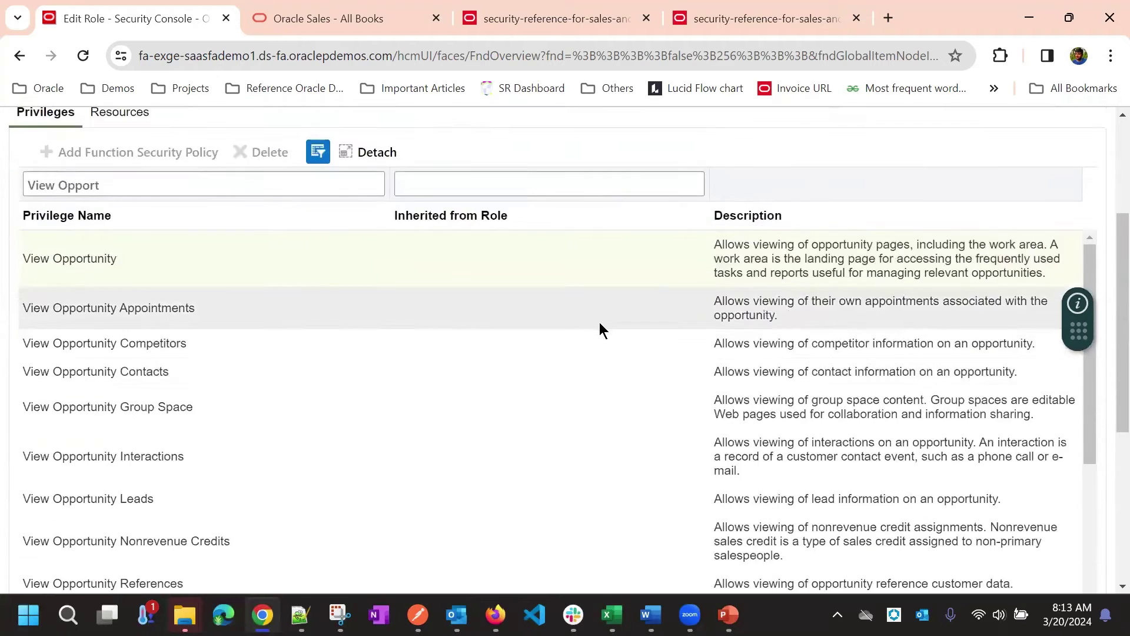
Filter the function security privileges by the name "View Sales" and look through the matching privileges down to View Sales Lead.
double_click(81, 299)
key("BackSpace")
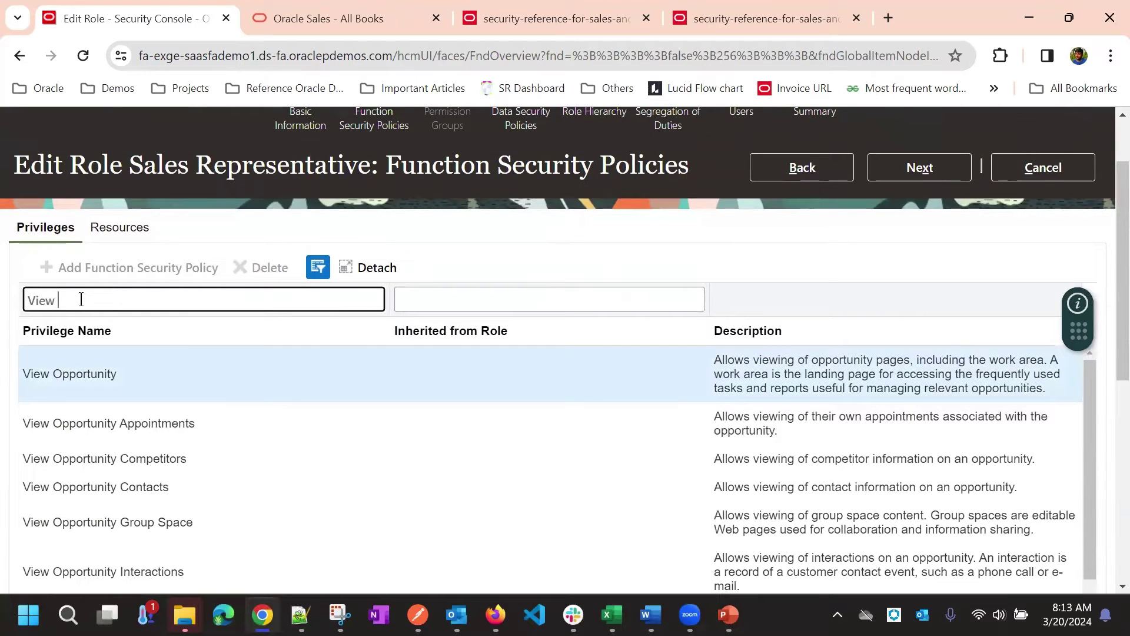
type("Sales")
key("Return")
scroll(148, 377, "down", 2)
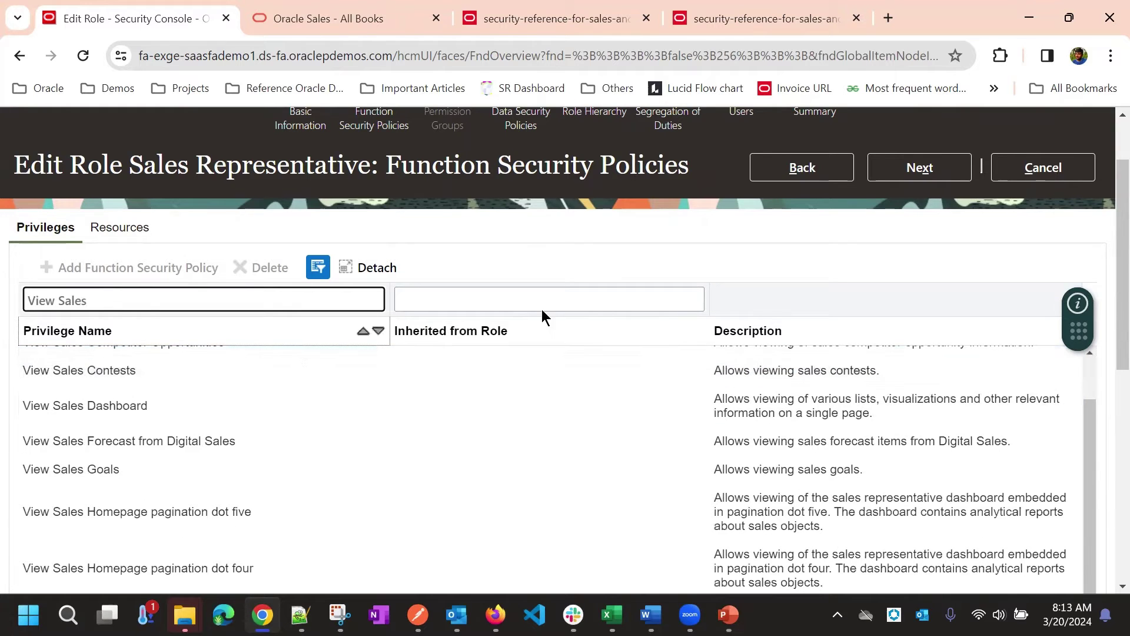
scroll(542, 316, "down", 3)
scroll(340, 341, "down", 6)
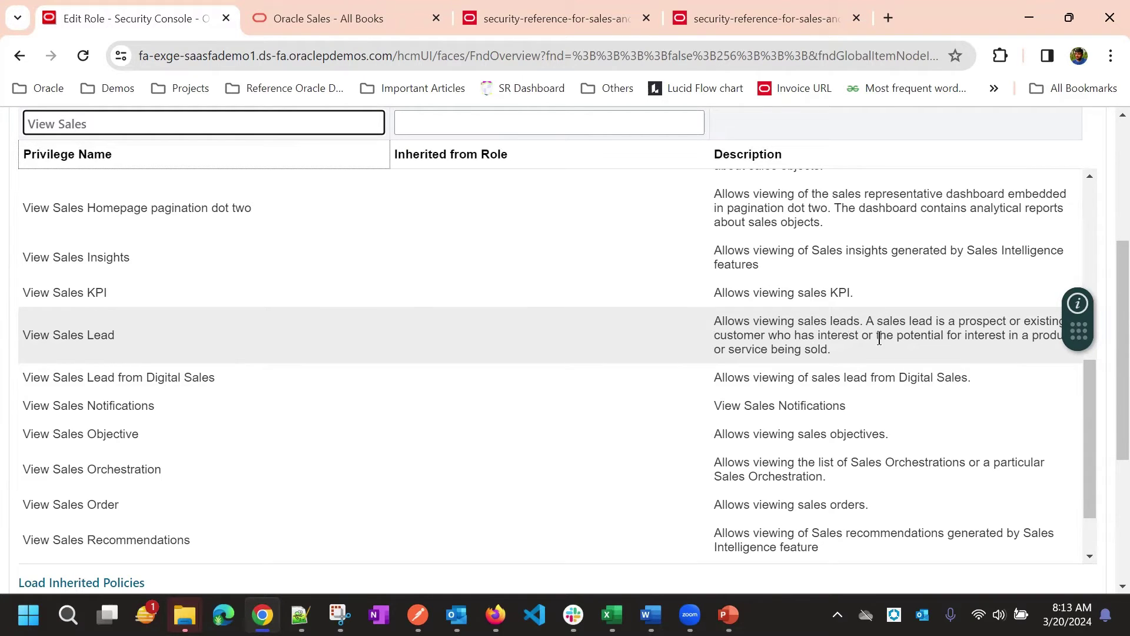
Filter the function security privileges by the privilege name "Update Sales Lead".
scroll(312, 330, "up", 10)
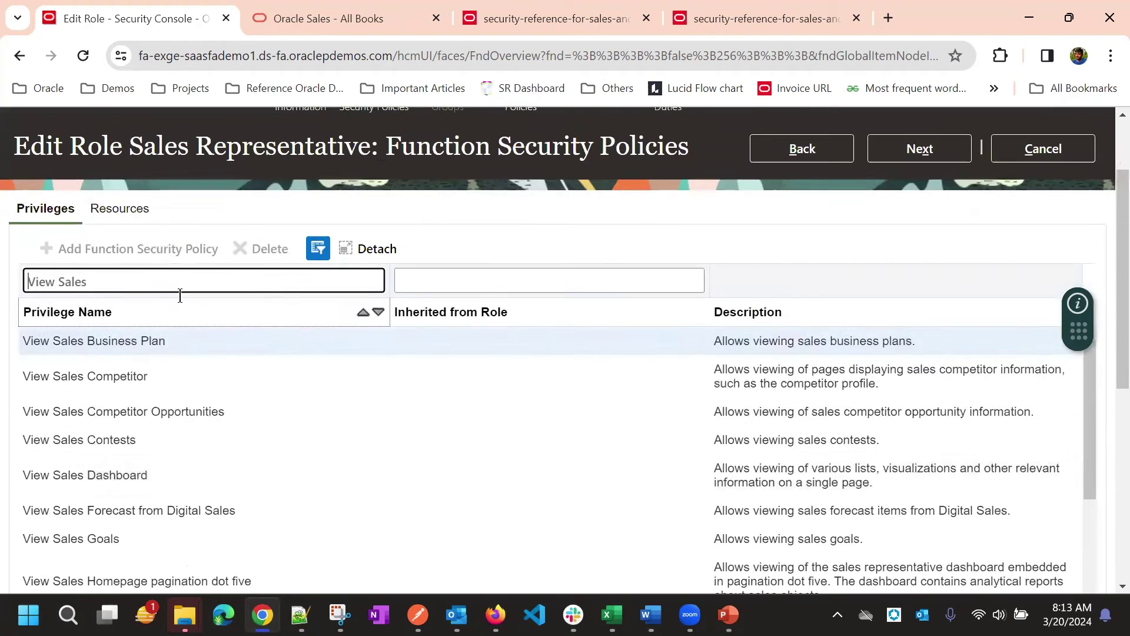
double_click(93, 391)
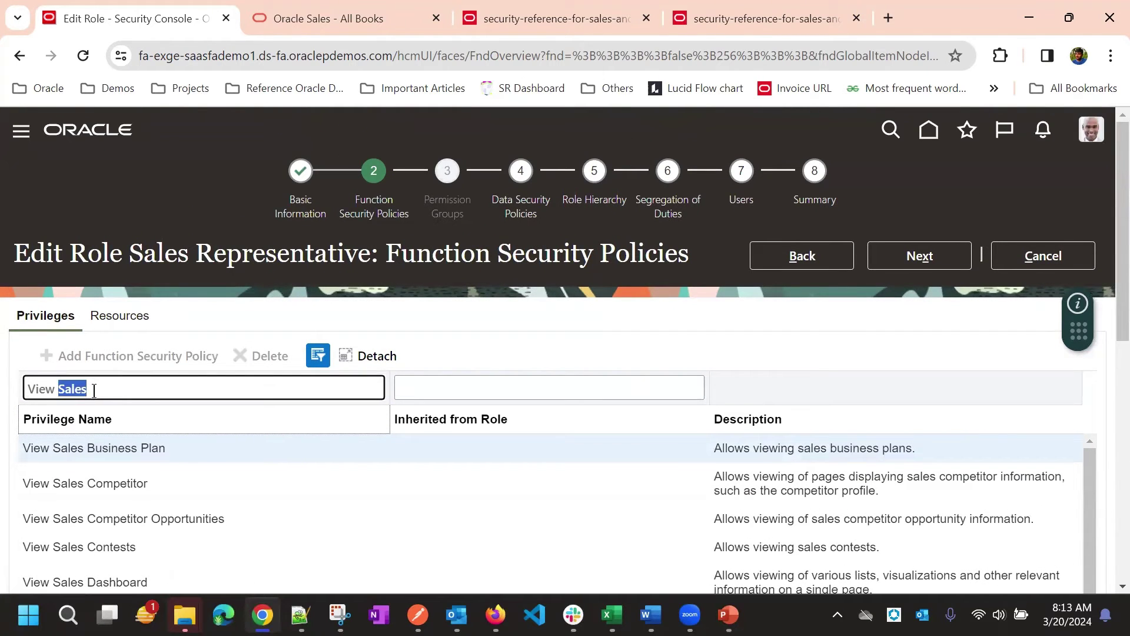
key("BackSpace")
key("BackSpace")
key("BackSpace")
key("BackSpace")
key("BackSpace")
key("BackSpace")
type("Update S")
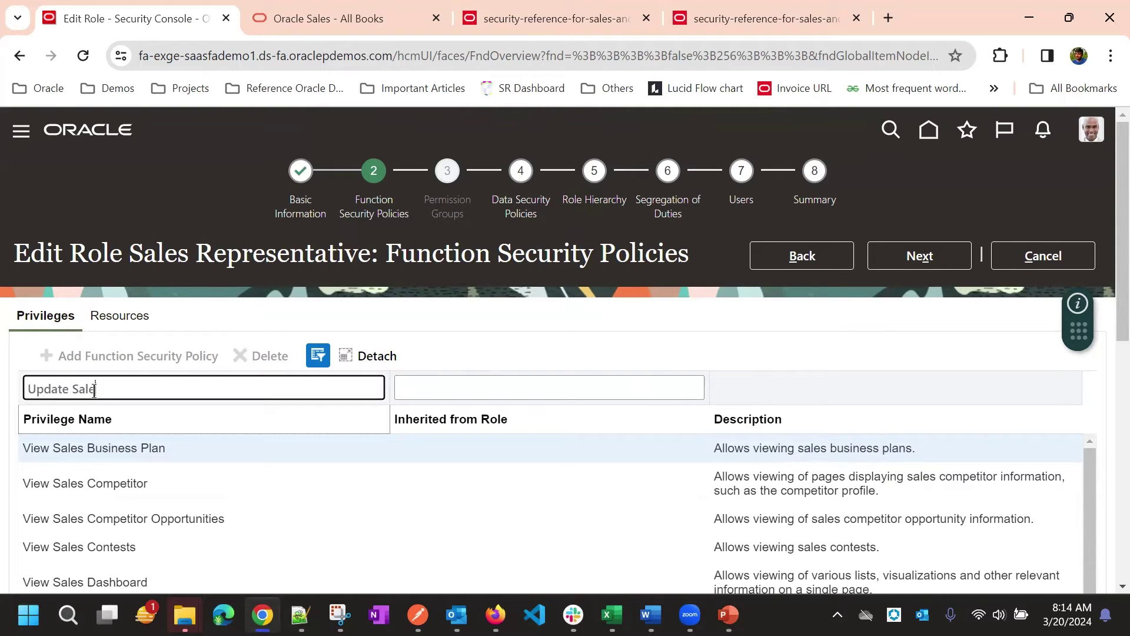
type("ales Lead")
key("Return")
scroll(236, 277, "down", 2)
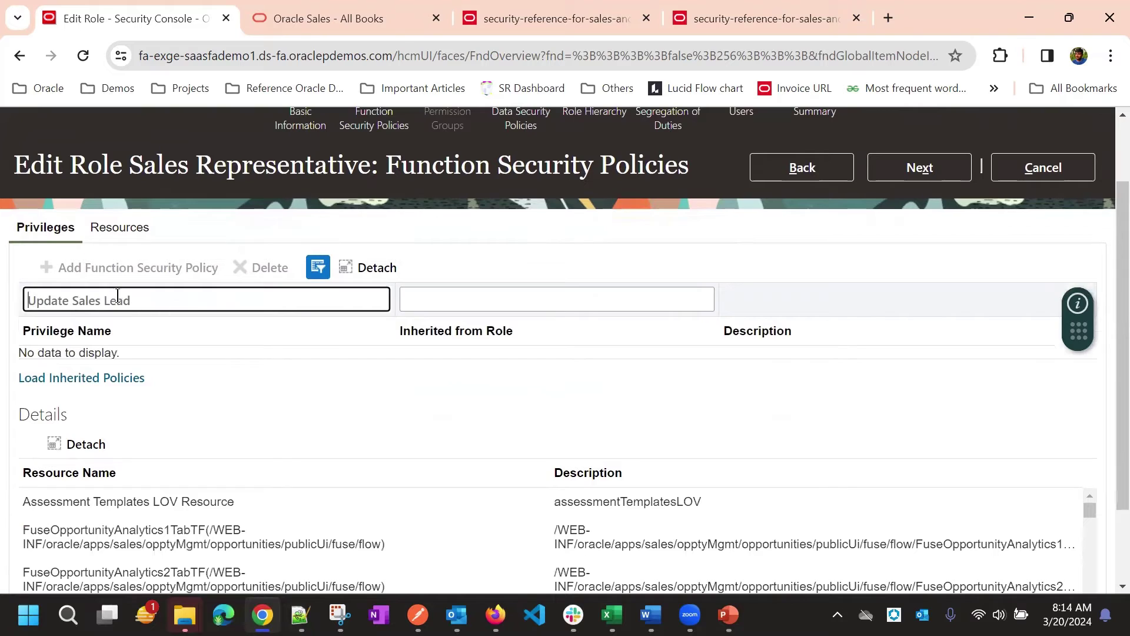
Change the privilege name filter to "Manage Sales Lead" and apply it.
double_click(48, 306)
type("Mange")
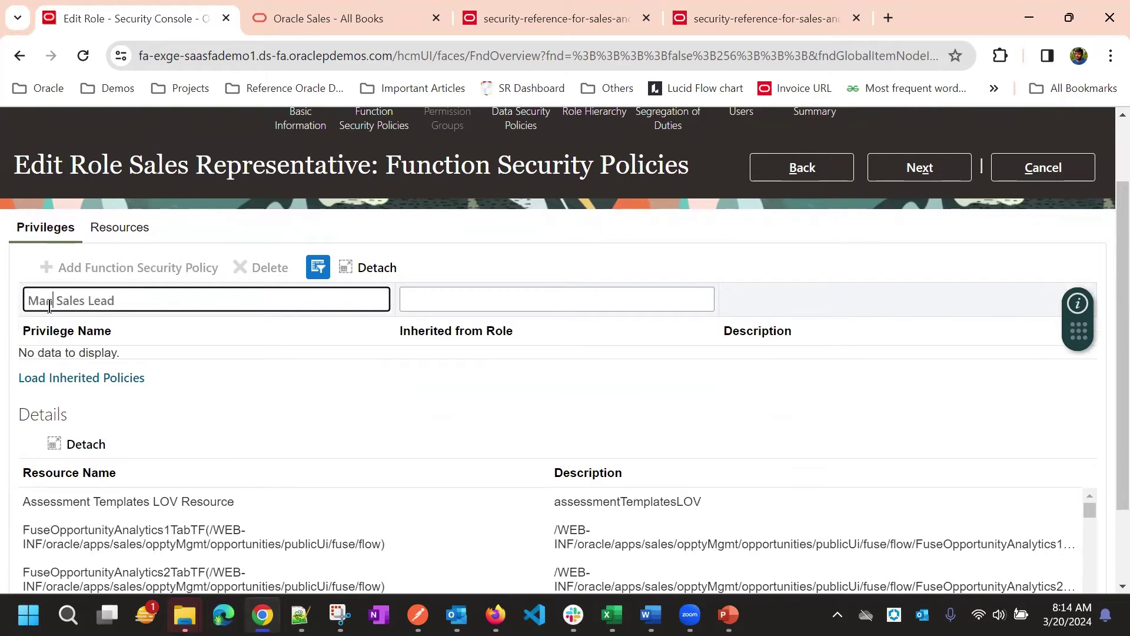
key("BackSpace")
key("BackSpace")
key("BackSpace")
type("nage")
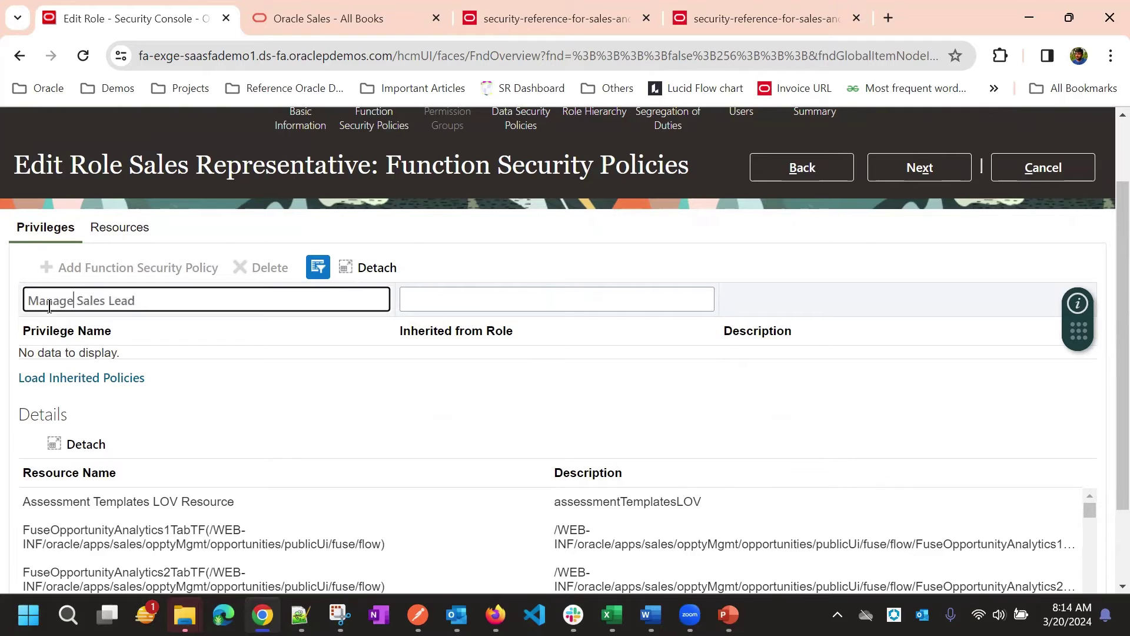
key("Return")
Shorten the privilege name filter to "Sales Lead" and load the inherited policies.
left_click_drag(79, 300, 3, 289)
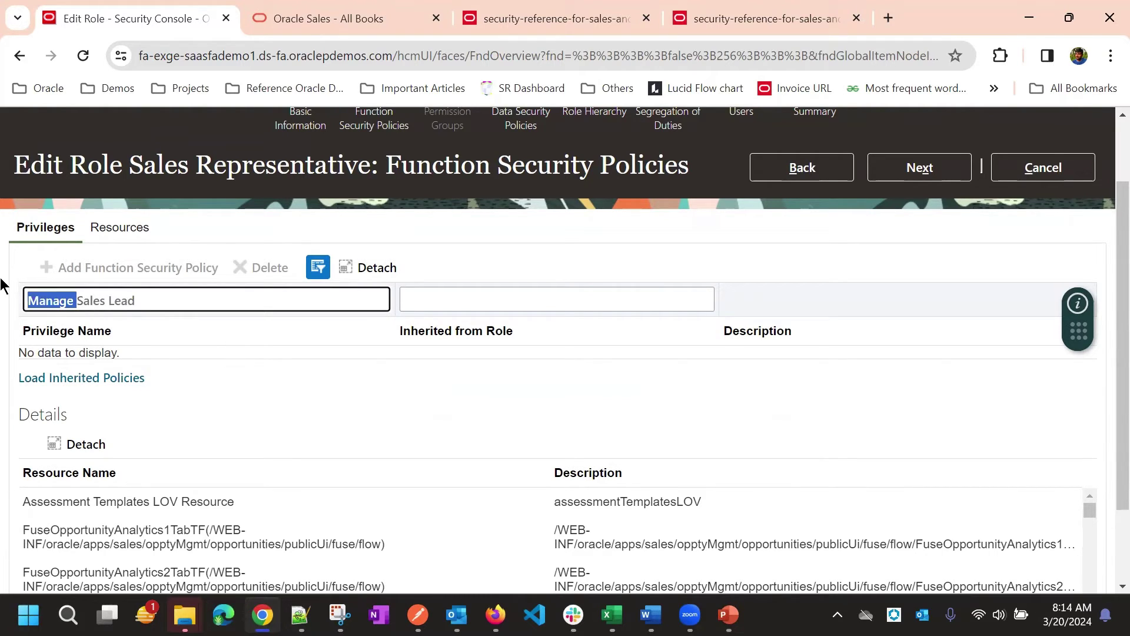
key("BackSpace")
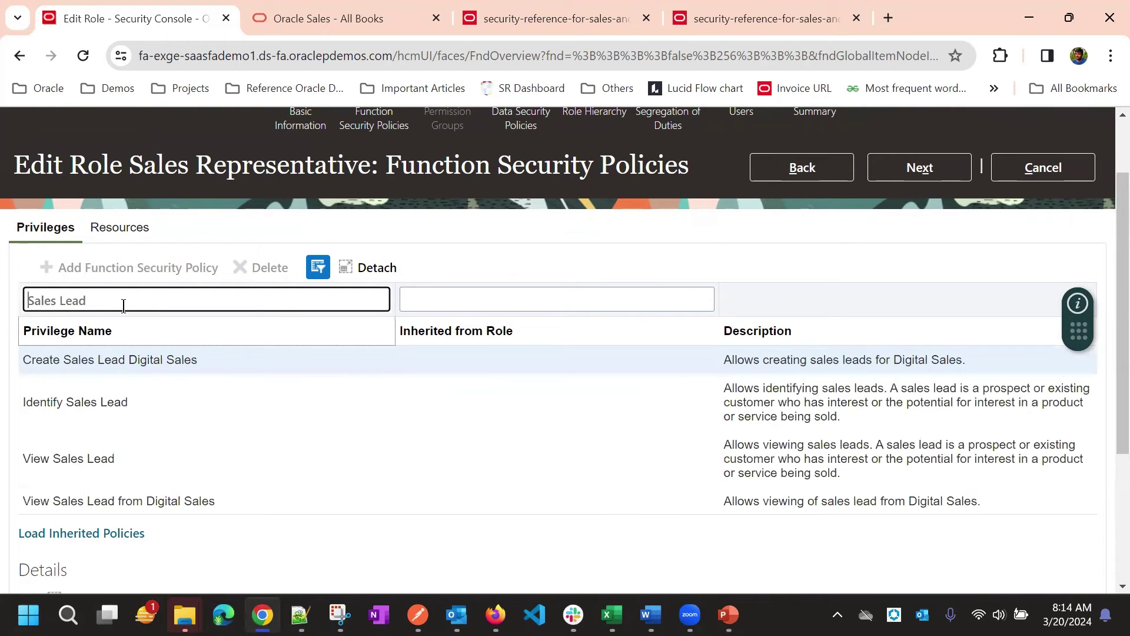
scroll(215, 408, "down", 3)
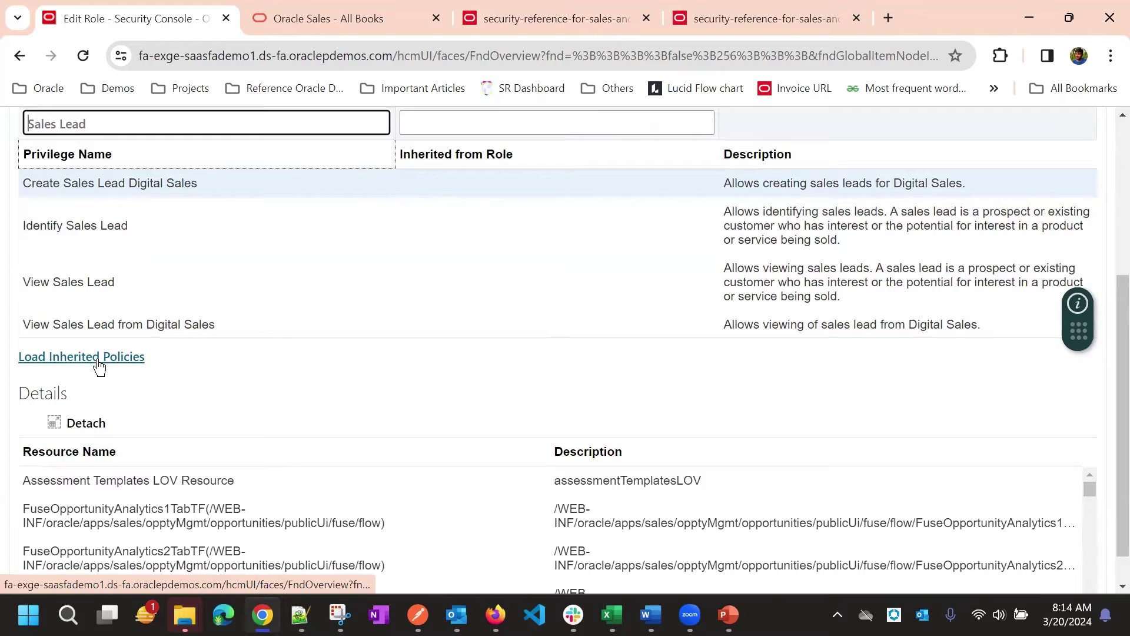
left_click(96, 359)
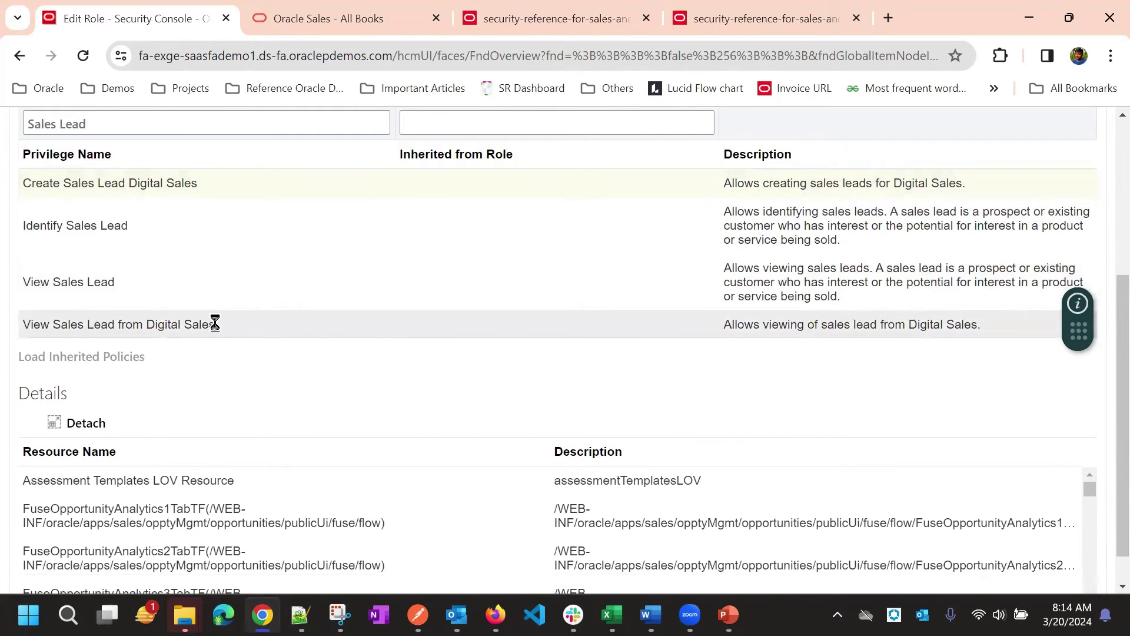
Examine the sales lead privileges together with the roles they are inherited from.
scroll(261, 355, "up", 5)
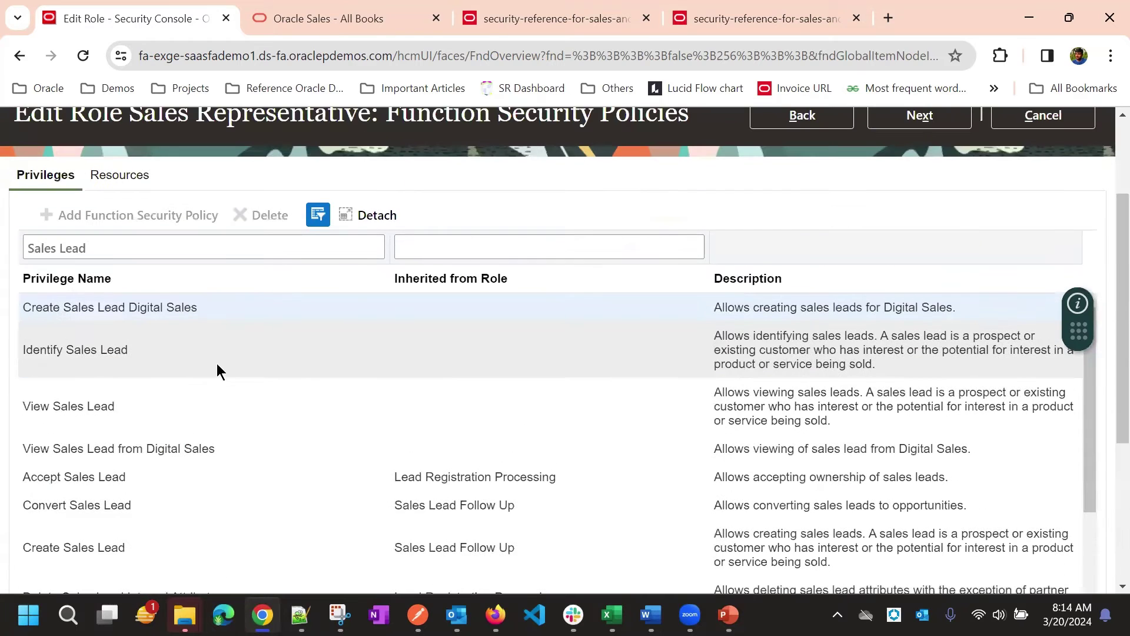
scroll(189, 252, "down", 3)
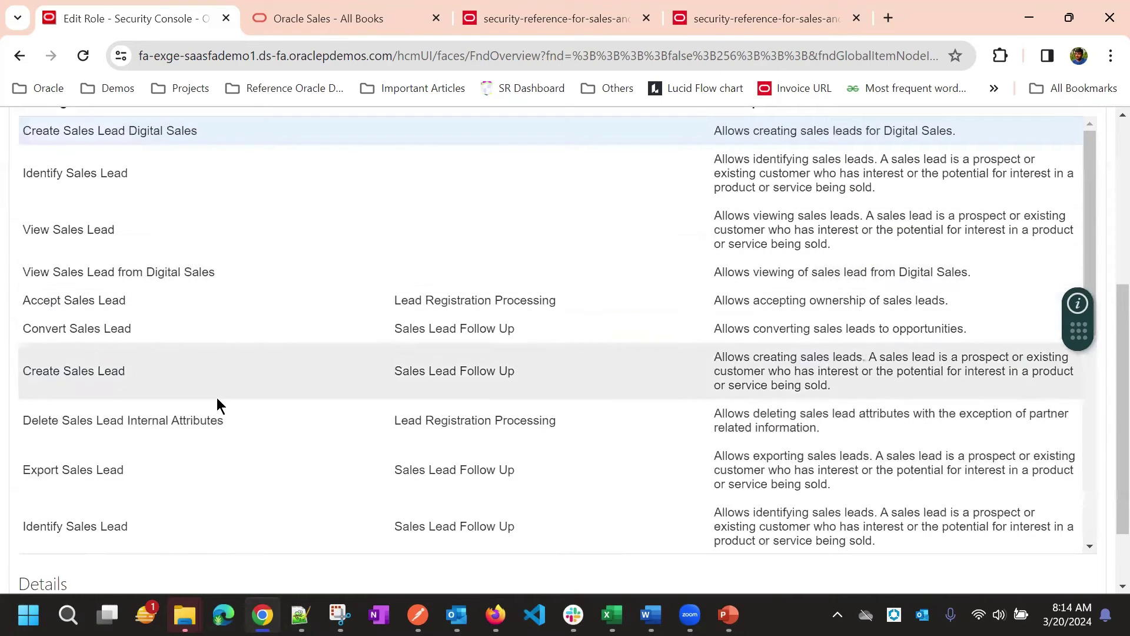
scroll(329, 434, "up", 5)
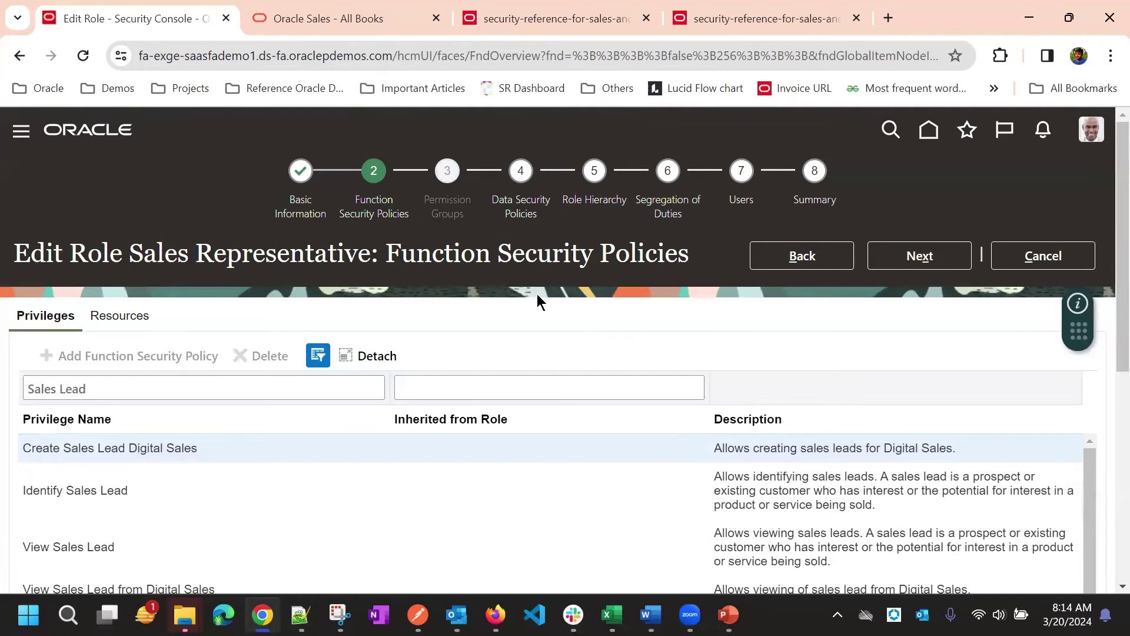
scroll(477, 246, "down", 3)
scroll(466, 294, "down", 2)
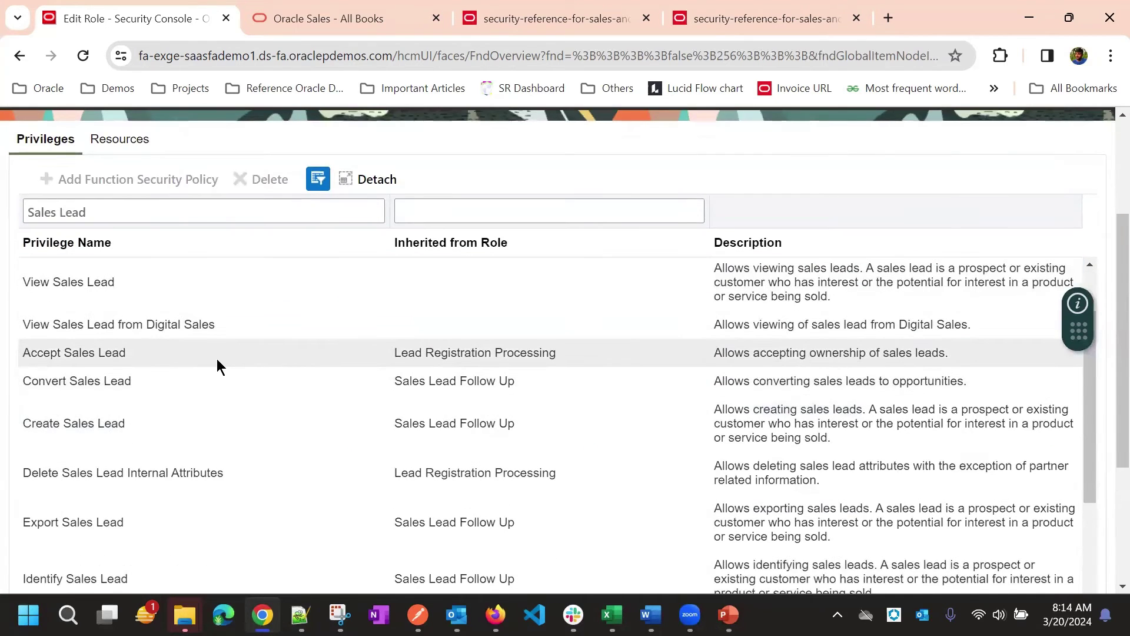
scroll(248, 380, "down", 3)
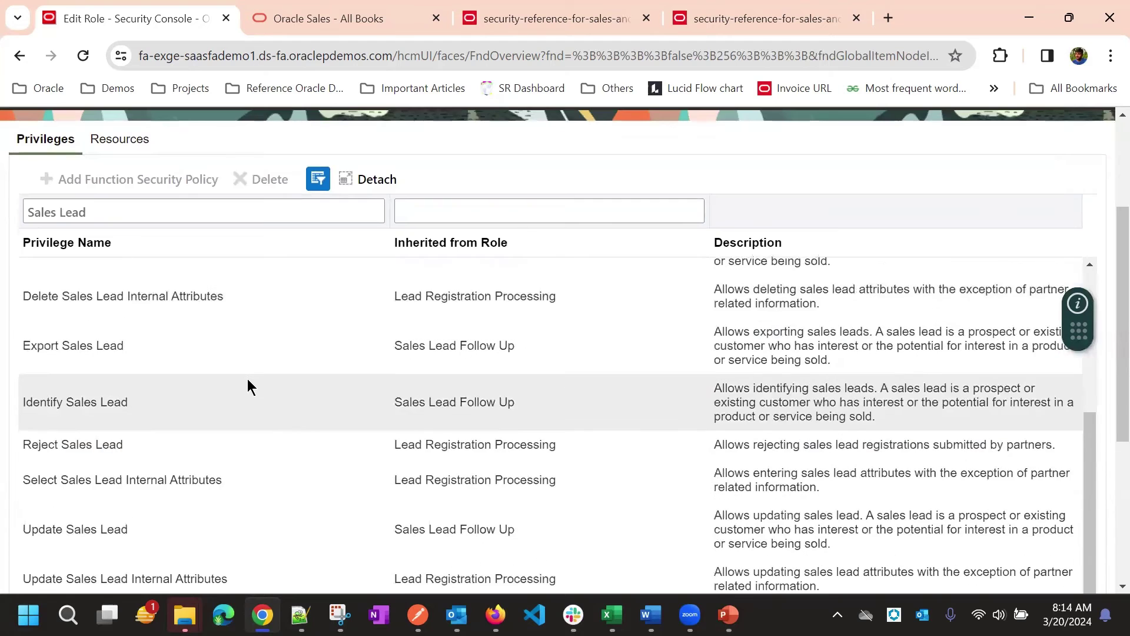
scroll(345, 336, "up", 3)
scroll(373, 290, "down", 3)
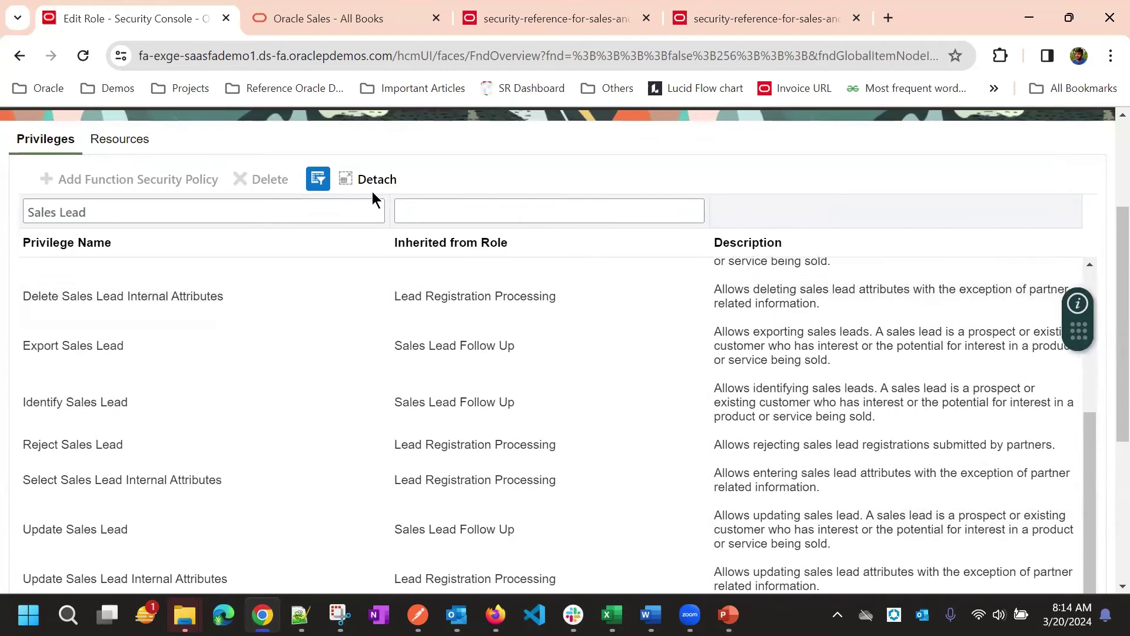
scroll(373, 194, "down", 2)
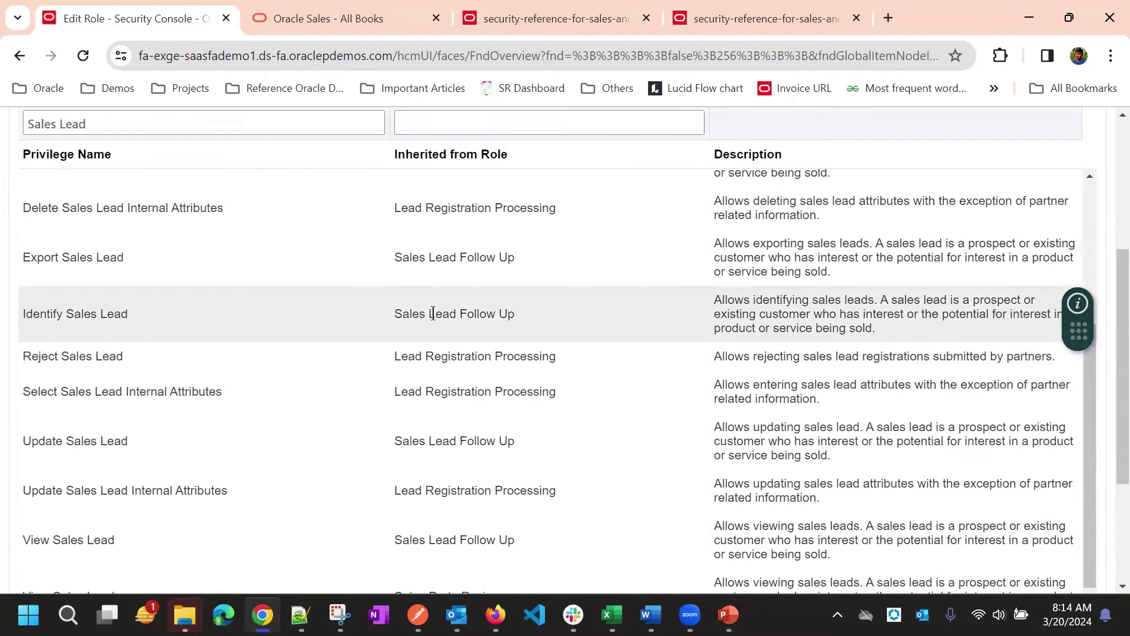
Highlight the Update Sales Lead privilege name and the role name Sales Representative in the page title.
triple_click(94, 435)
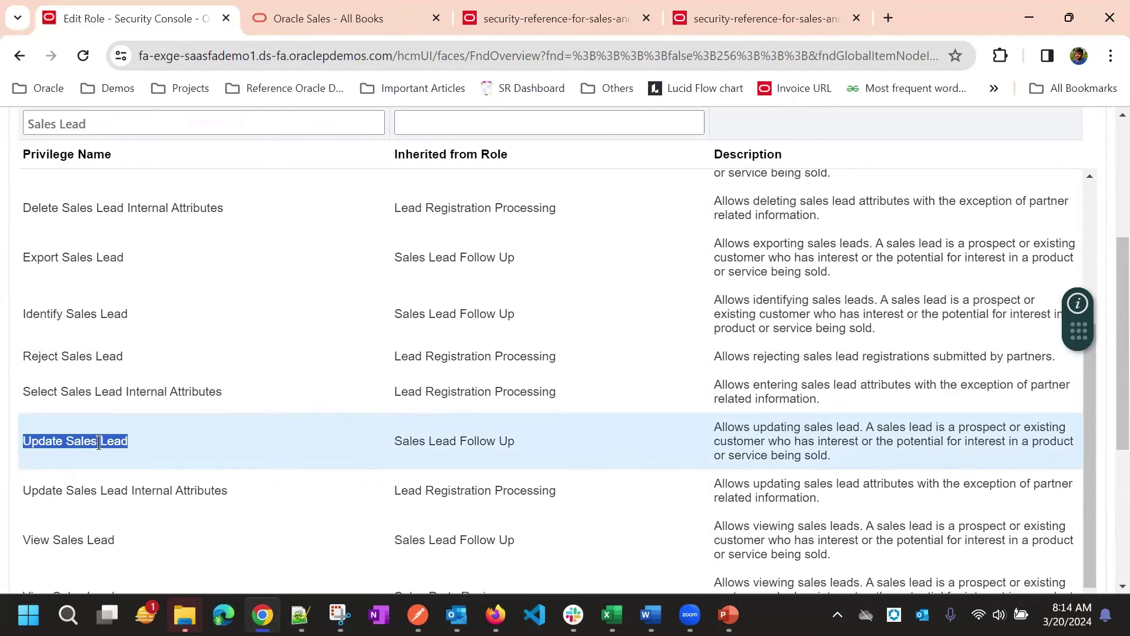
triple_click(99, 443)
scroll(544, 471, "up", 1)
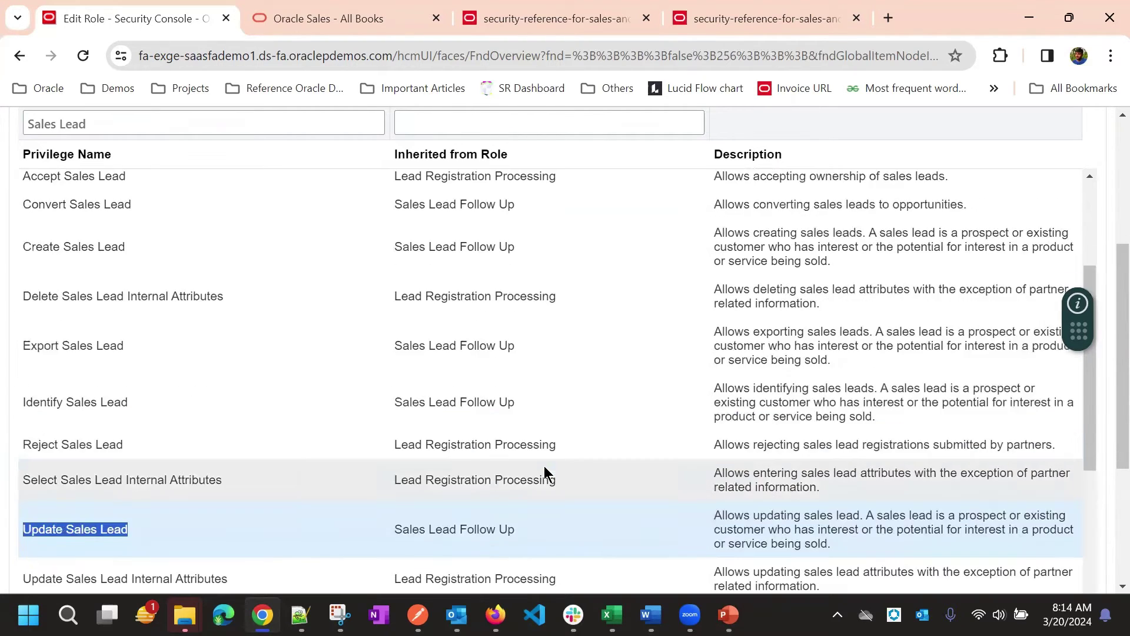
scroll(544, 471, "up", 6)
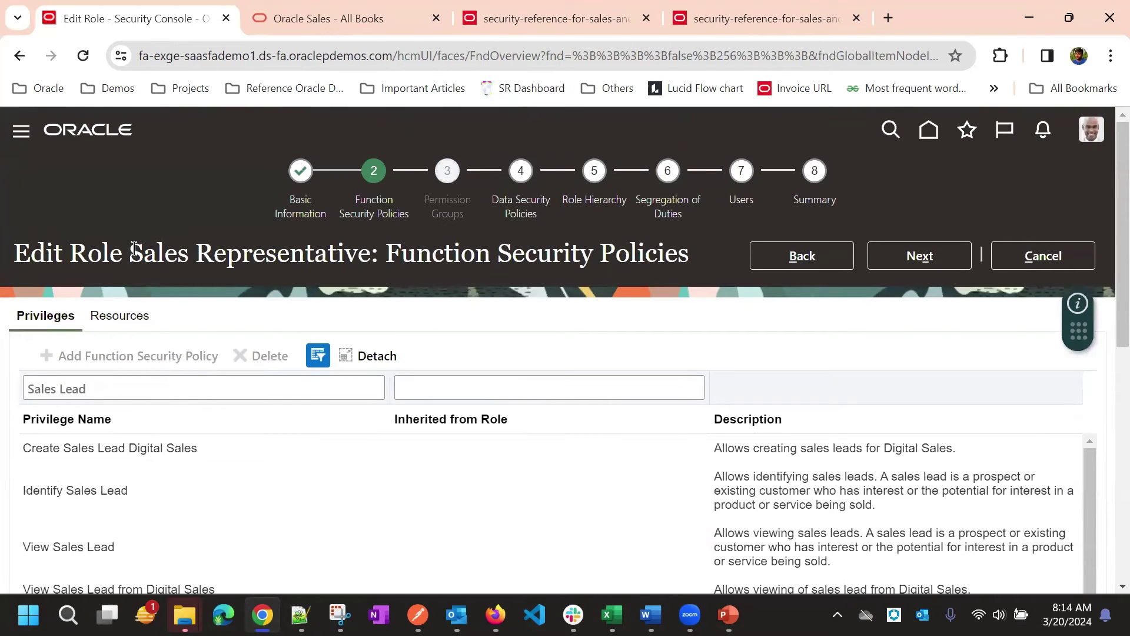
left_click_drag(135, 249, 374, 256)
Find the Update Sales Lead privilege again and highlight Sales Lead Follow Up as its inherited role.
scroll(212, 220, "down", 5)
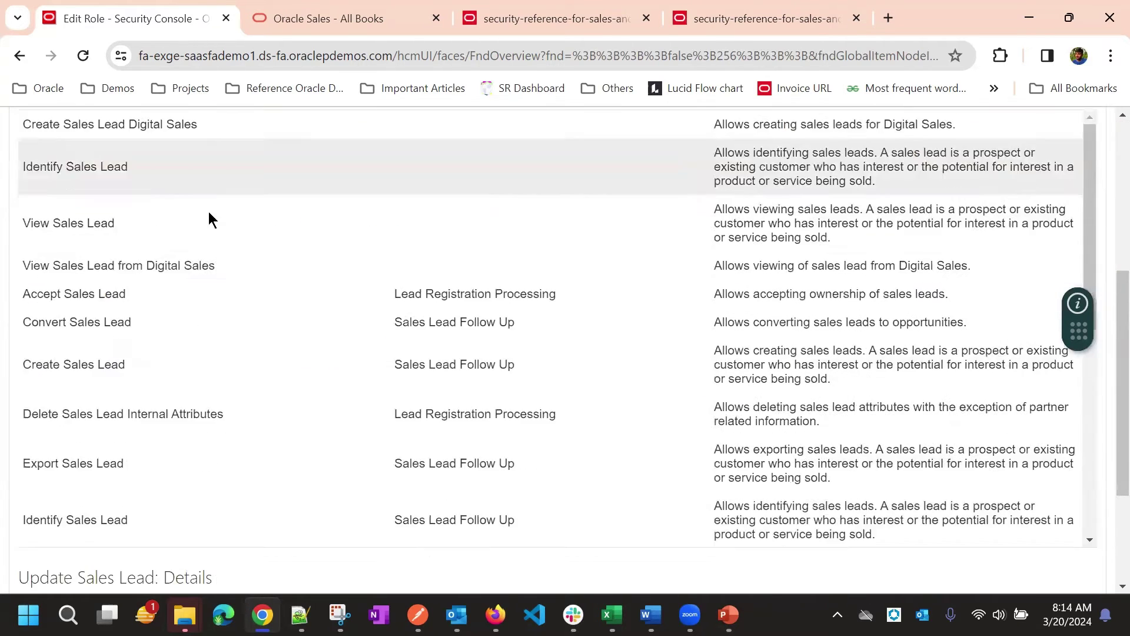
scroll(86, 358, "down", 2)
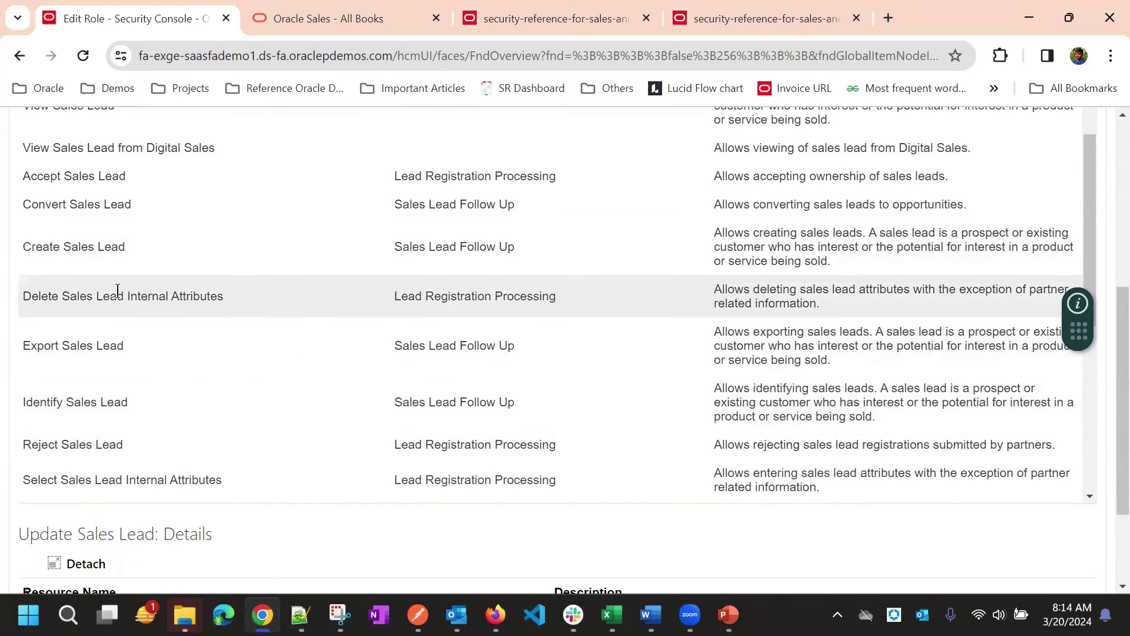
scroll(135, 318, "down", 3)
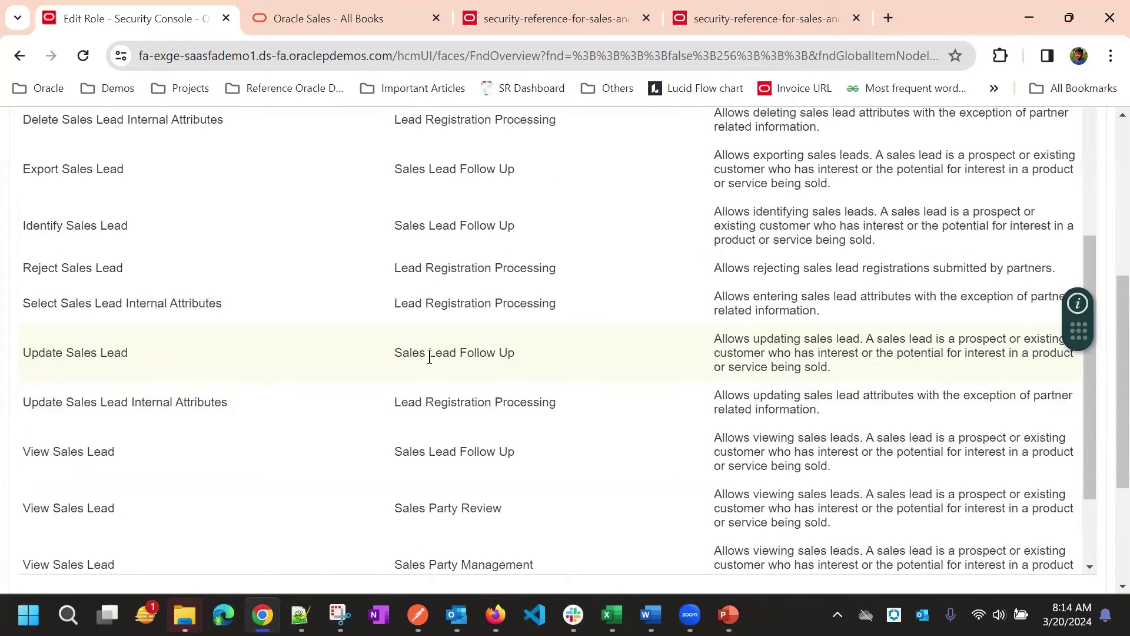
left_click_drag(397, 350, 506, 362)
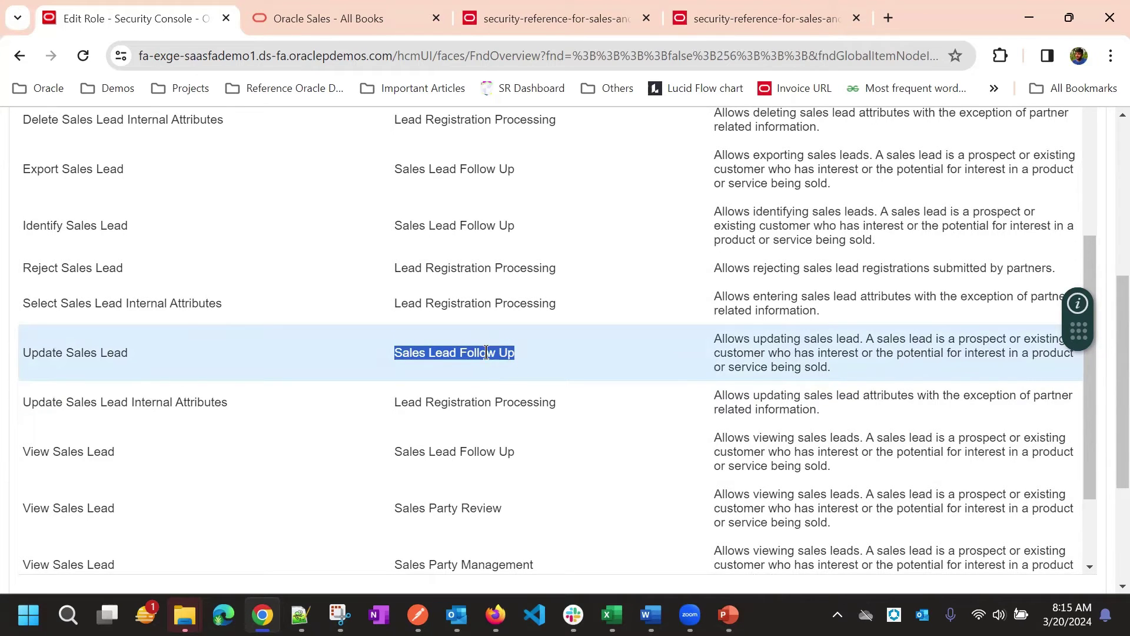
Go to the role's data security policies and look over the start of the policy list.
scroll(498, 380, "up", 10)
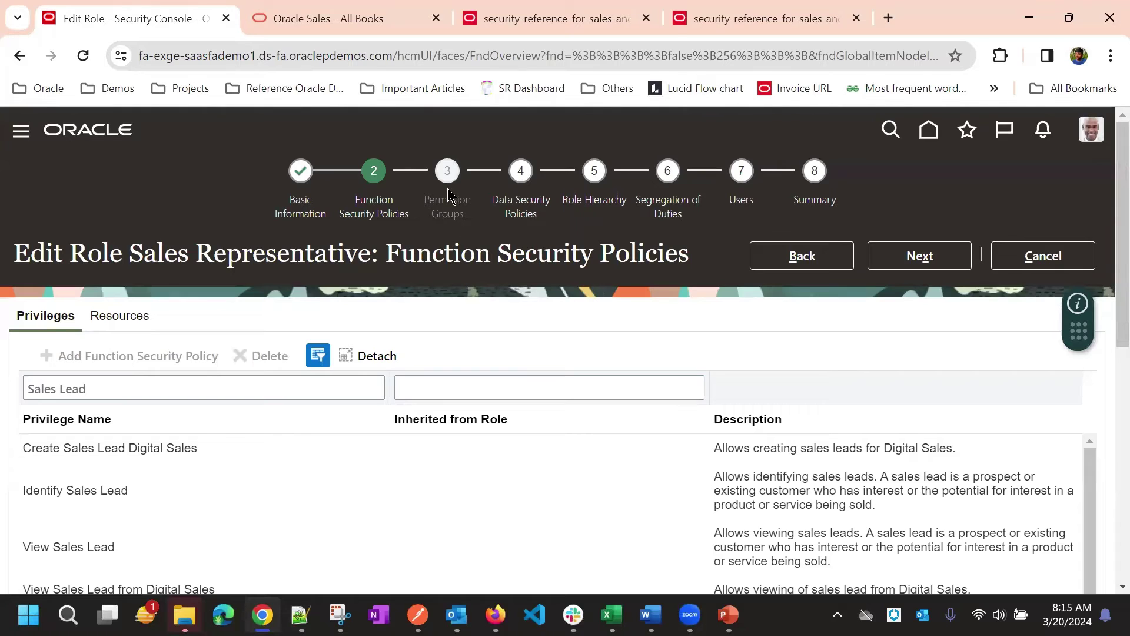
left_click(953, 257)
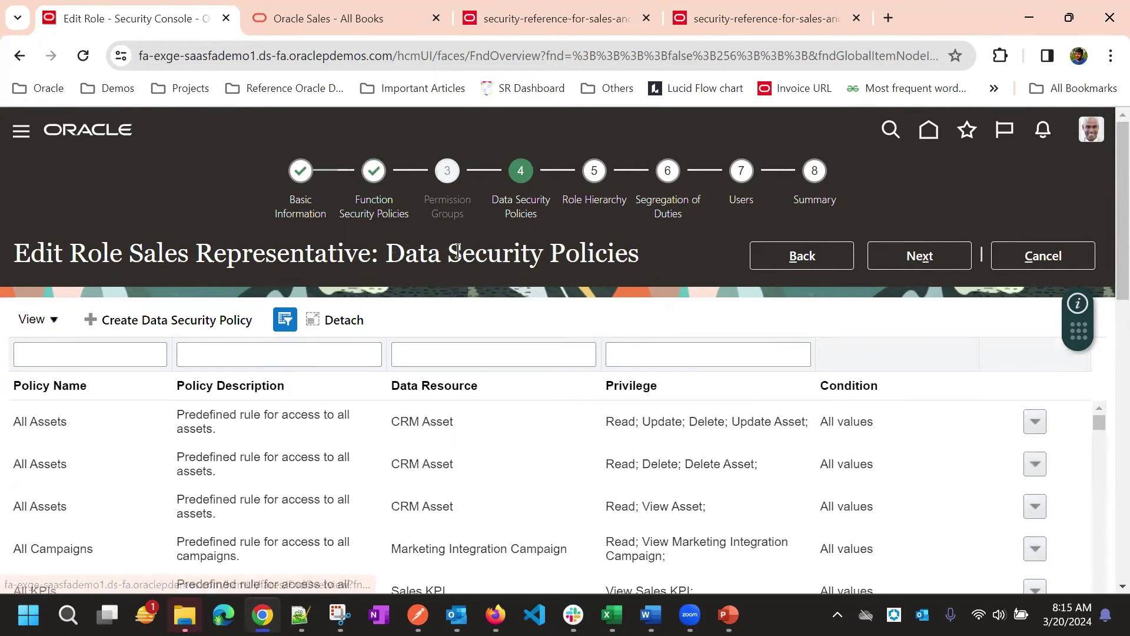
scroll(500, 249, "down", 2)
scroll(509, 227, "up", 2)
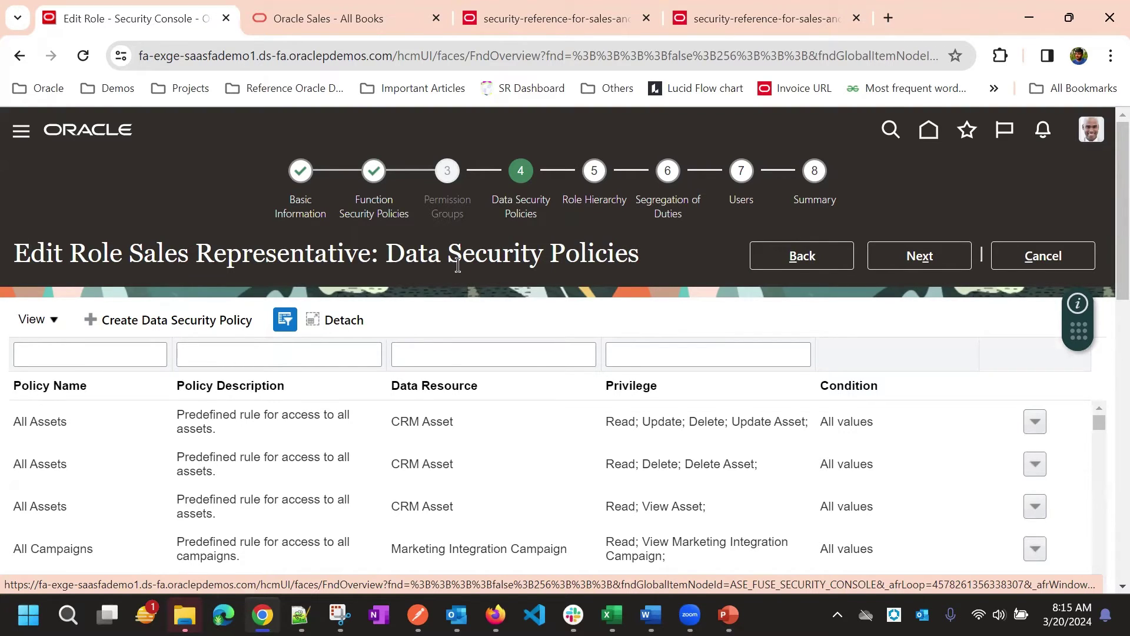
scroll(454, 268, "down", 3)
scroll(480, 236, "up", 3)
scroll(465, 298, "down", 3)
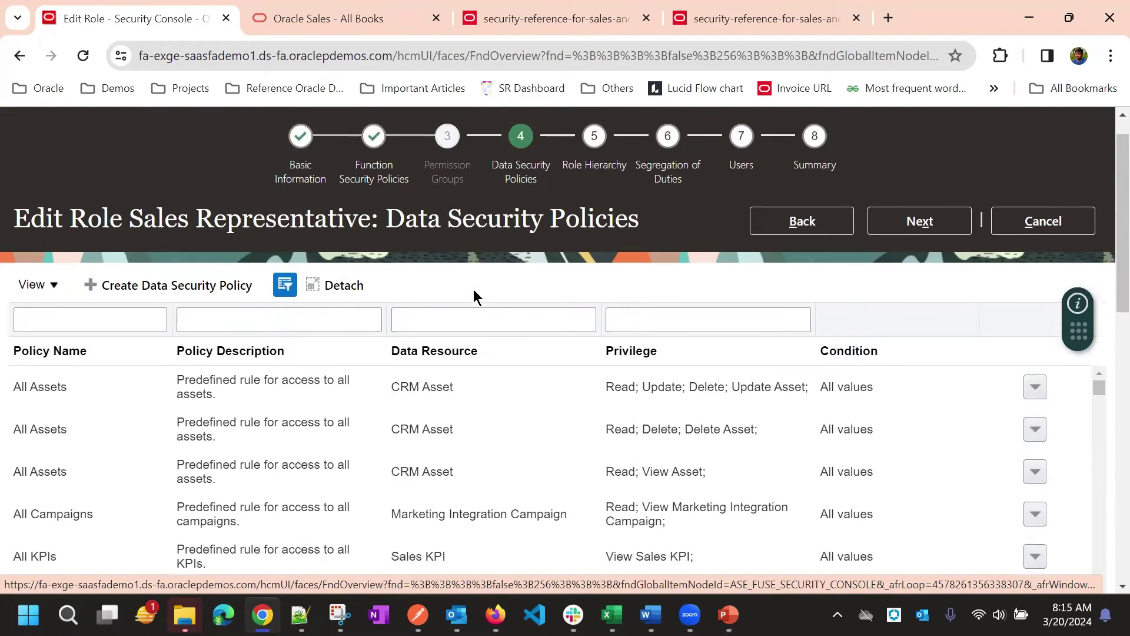
scroll(532, 204, "up", 3)
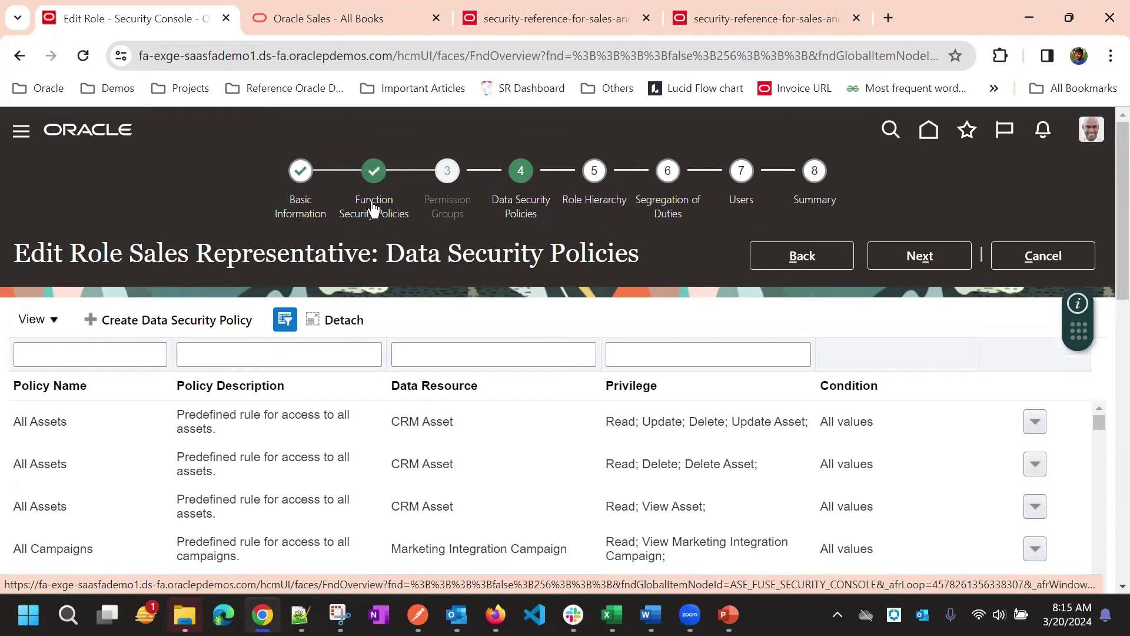
Revisit the function security policies, then return to the data security policies and examine the listed data resources and privileges.
left_click(396, 221)
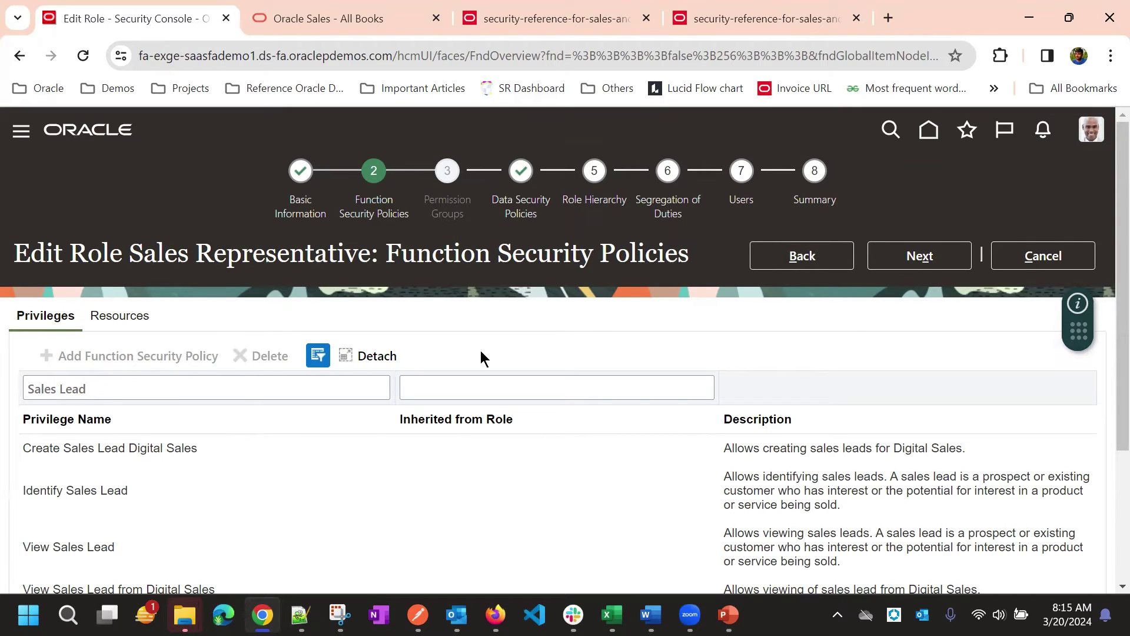
left_click(521, 219)
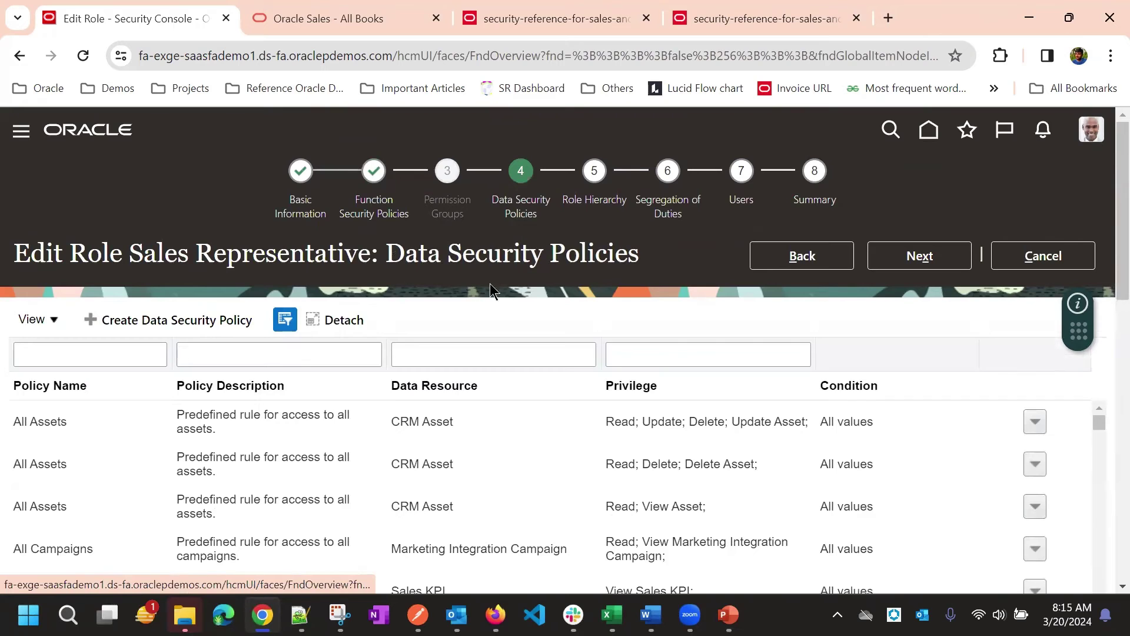
scroll(471, 238, "down", 3)
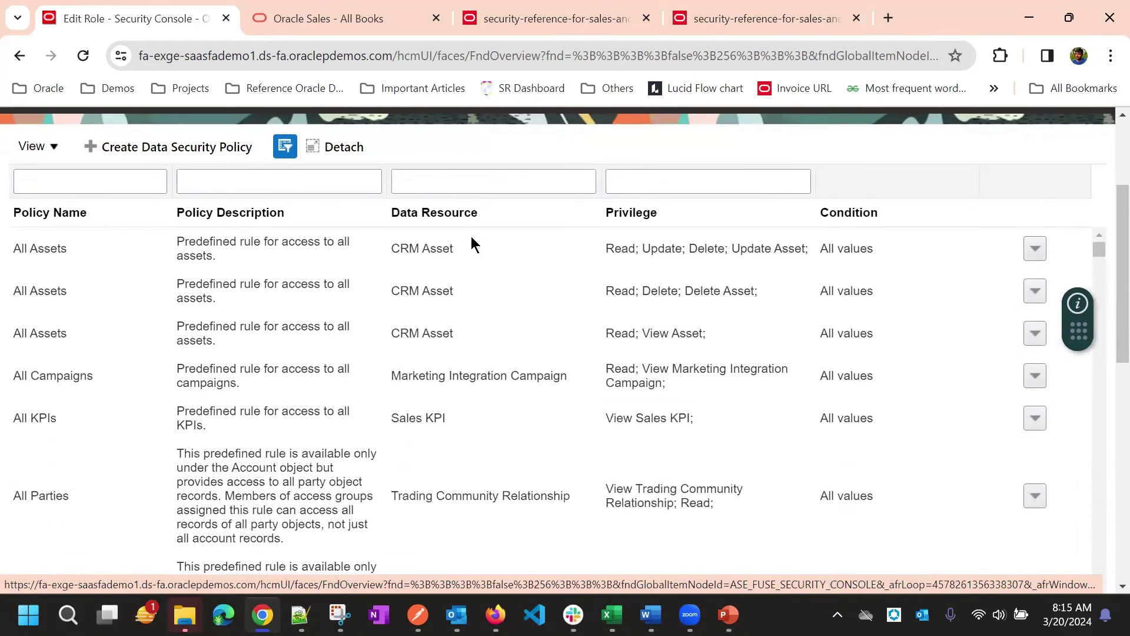
Filter the data security policies by the data resource Opportunity.
scroll(512, 153, "up", 3)
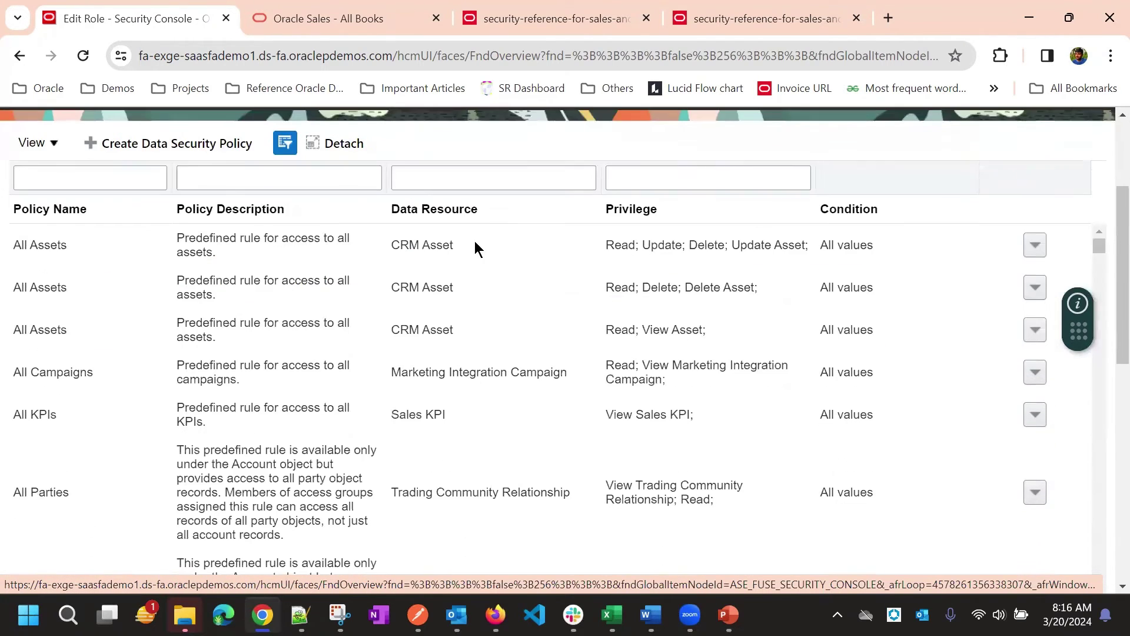
scroll(480, 239, "down", 3)
scroll(435, 235, "up", 2)
left_click(451, 261)
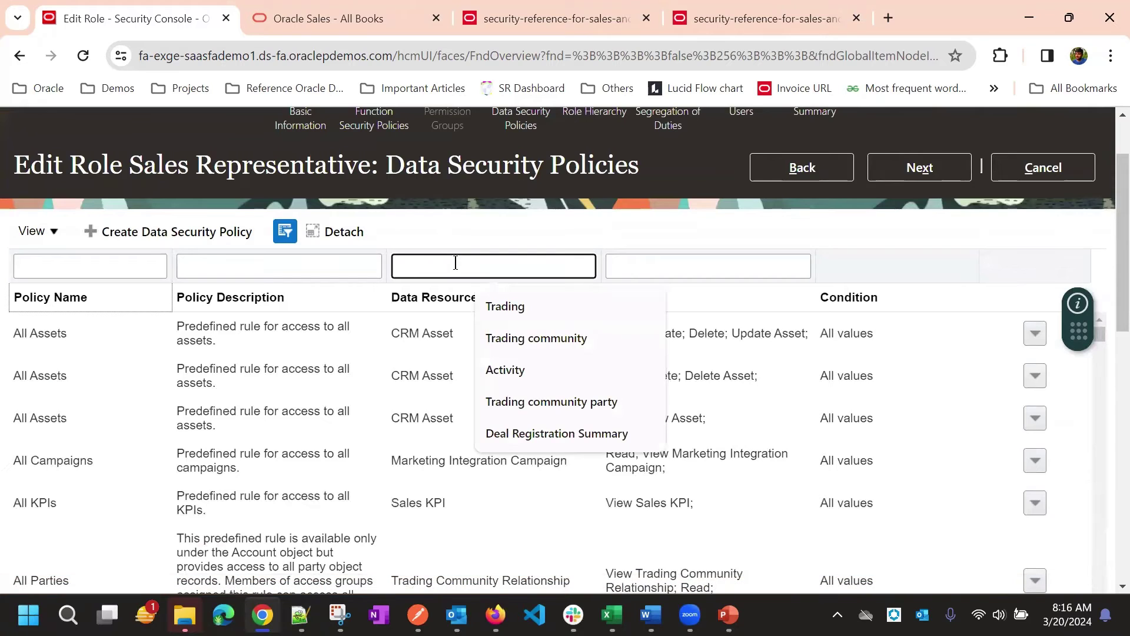
type("Oppor")
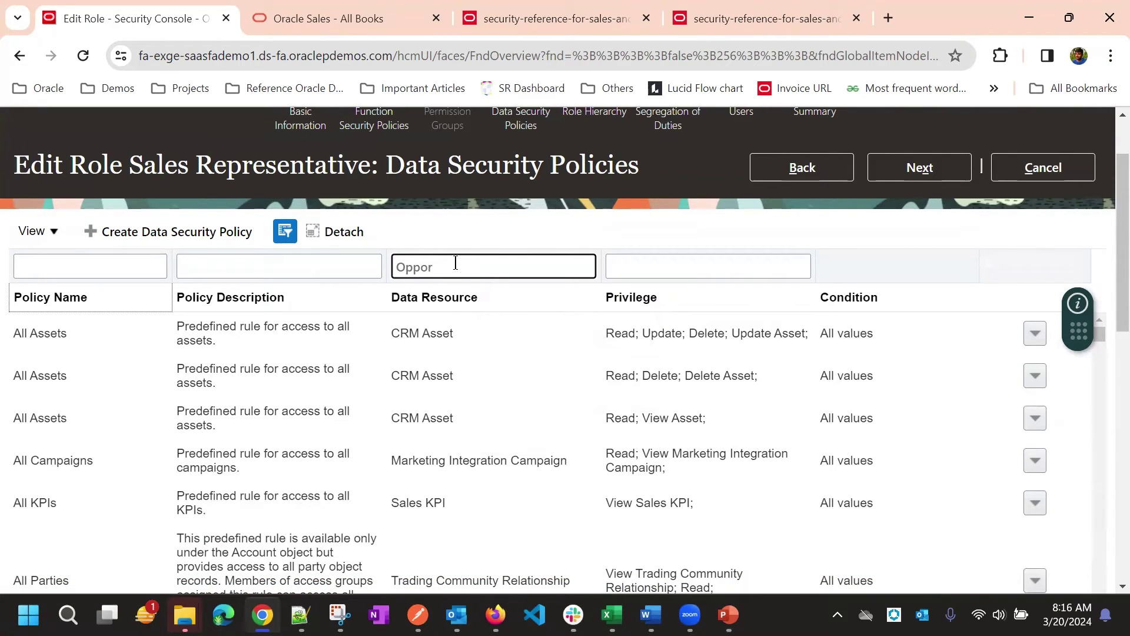
type("tunity")
key("Return")
Find the Opportunity policy granting view access by sales team and highlight its data resource name.
scroll(512, 277, "down", 3)
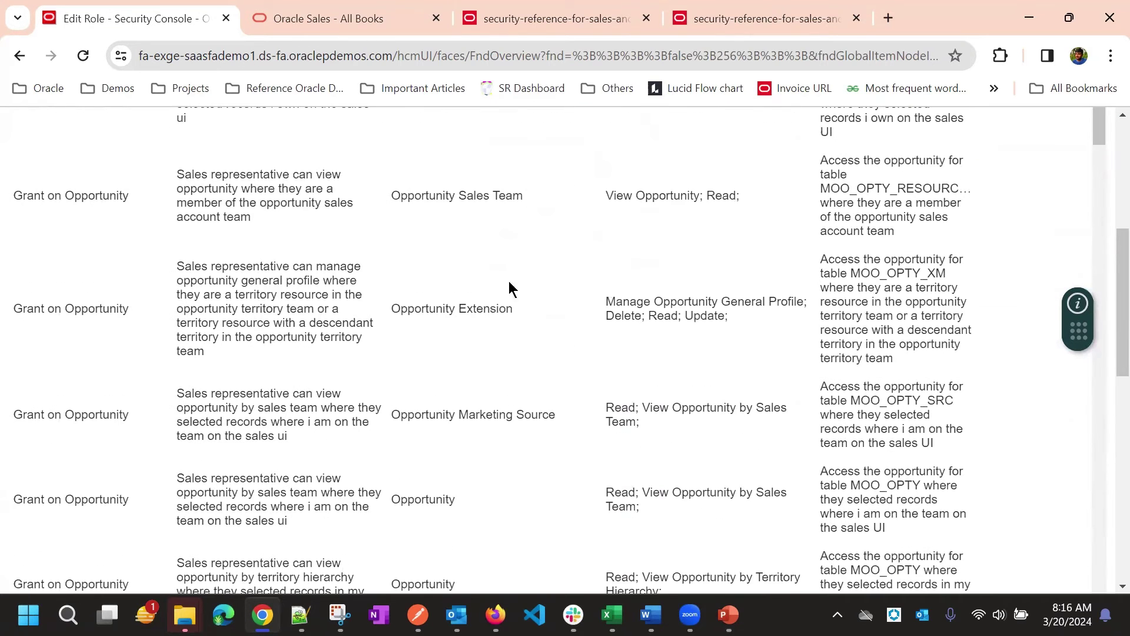
scroll(443, 362, "down", 3)
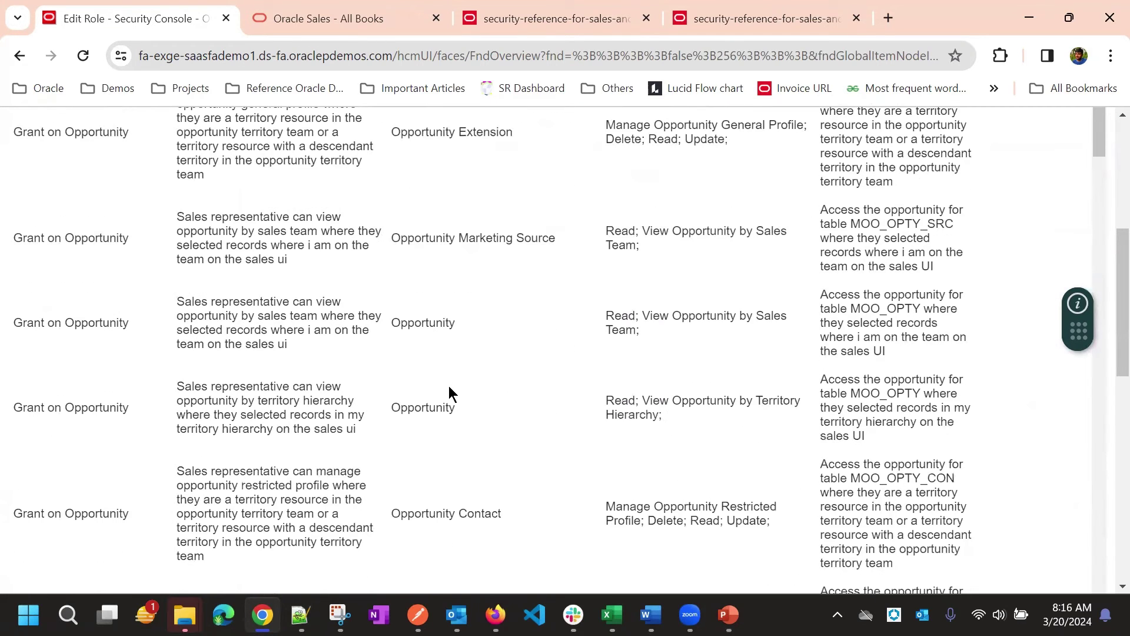
double_click(419, 333)
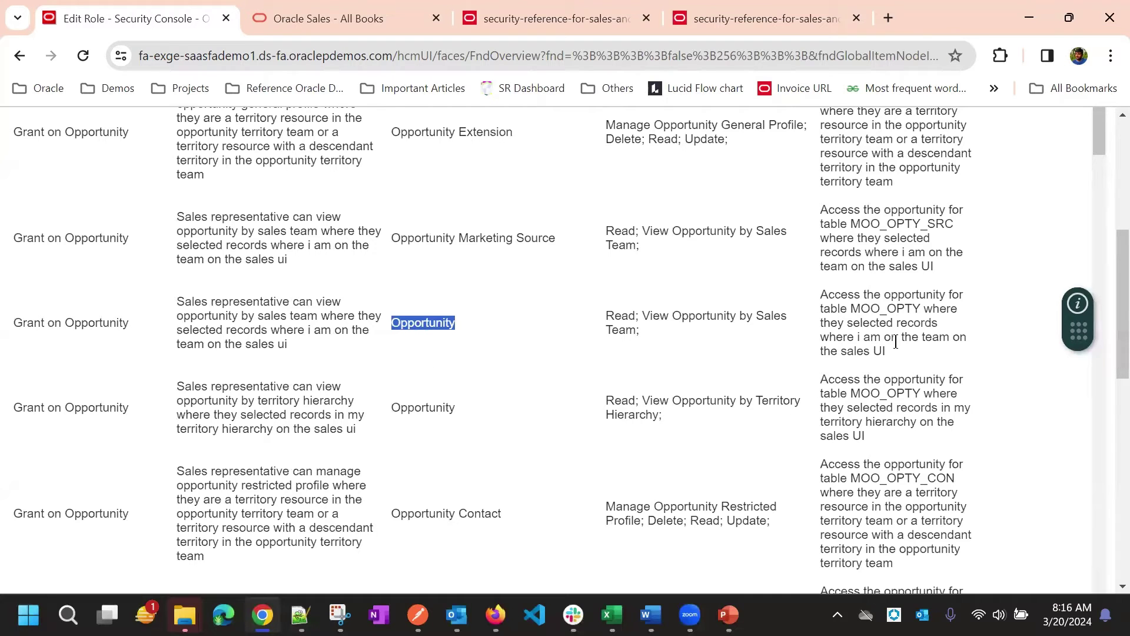
left_click(912, 323)
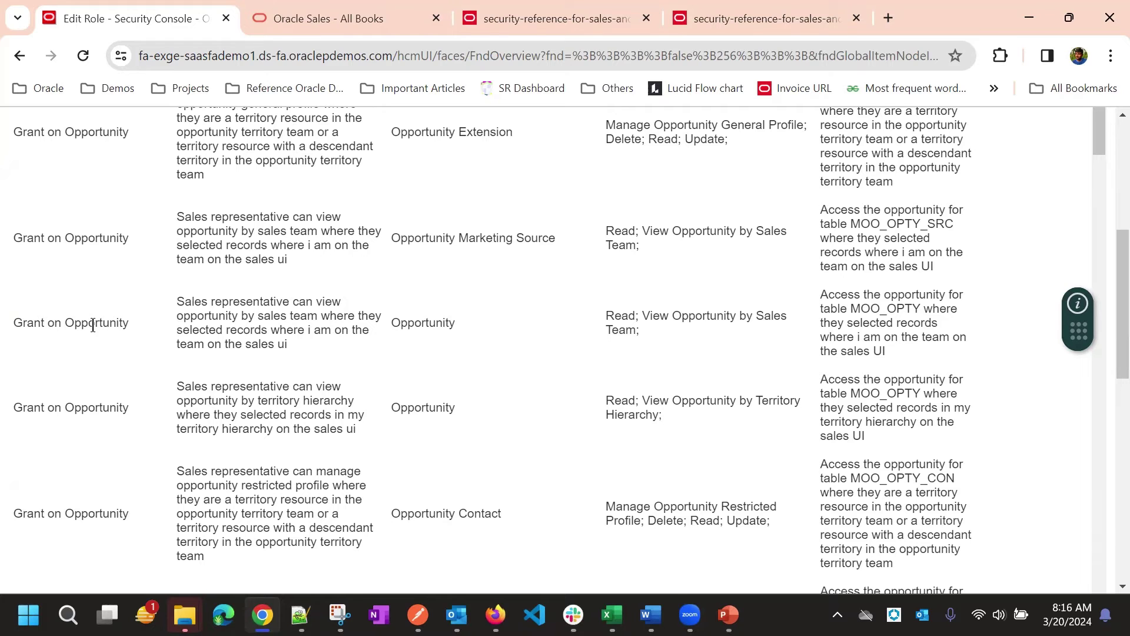
scroll(97, 332, "up", 2)
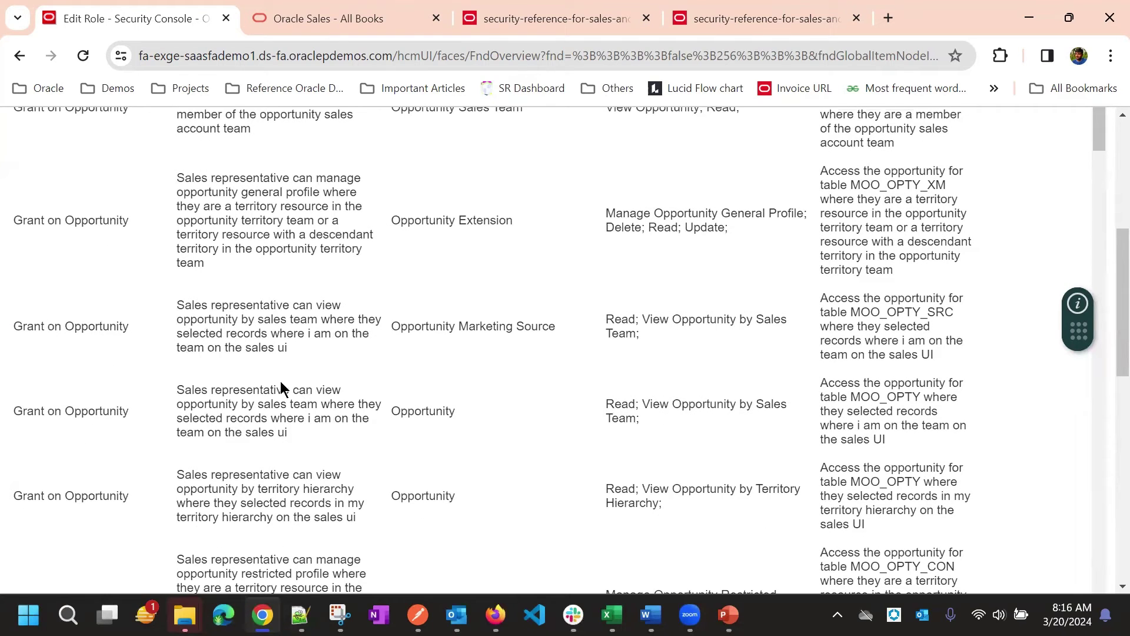
Highlight that policy's data resource again, followed by its Read and View Opportunity by Sales Team privileges.
double_click(446, 411)
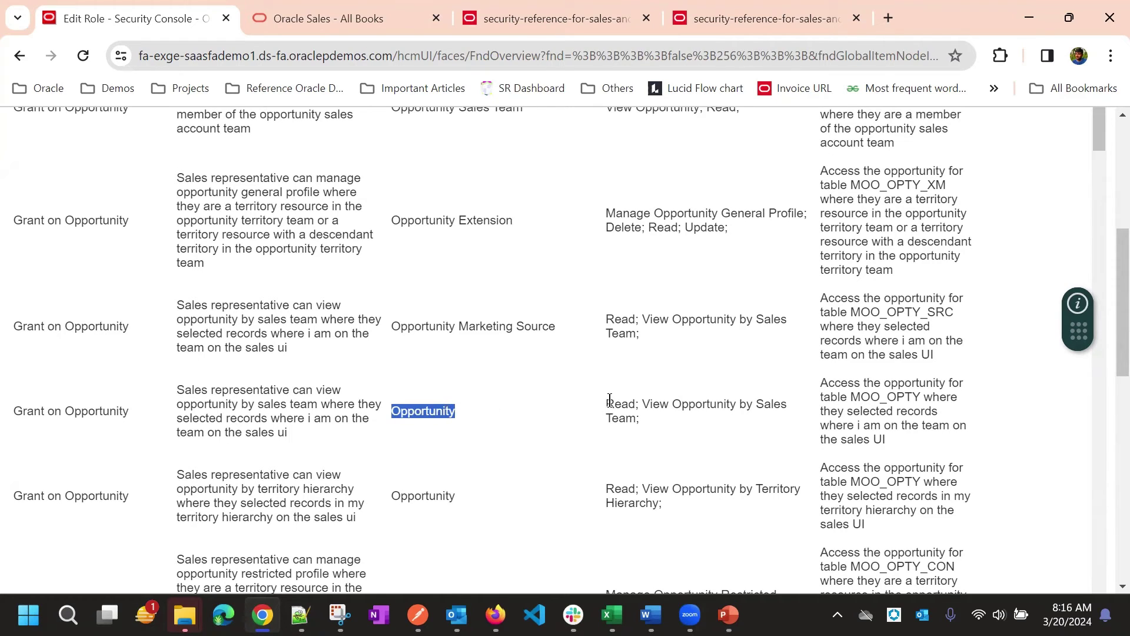
left_click(634, 414)
double_click(623, 405)
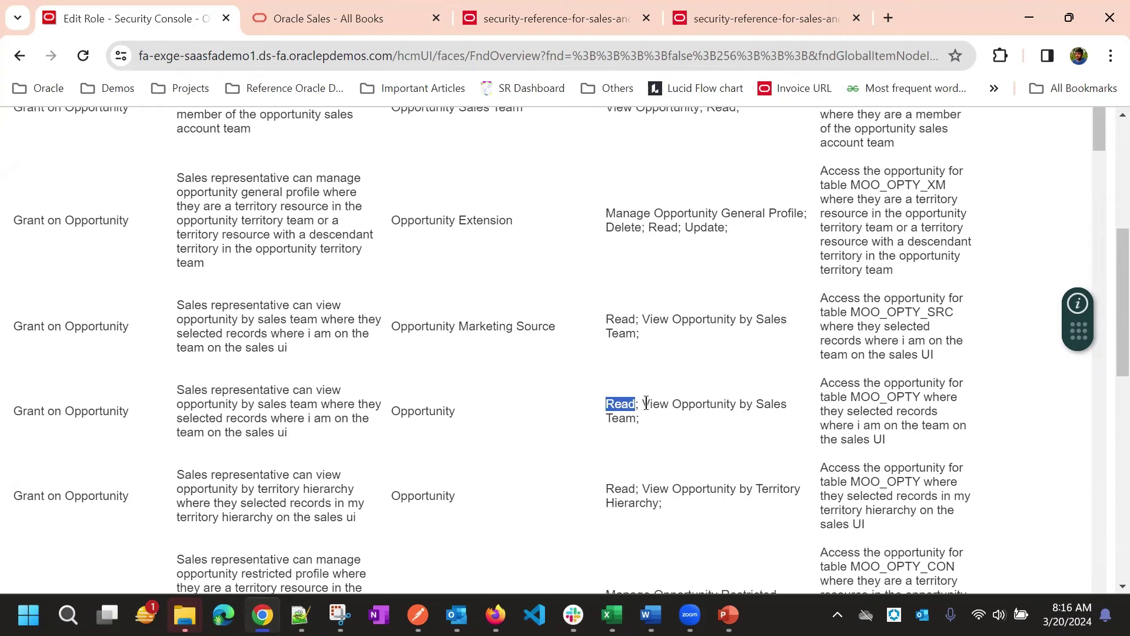
left_click_drag(649, 405, 787, 404)
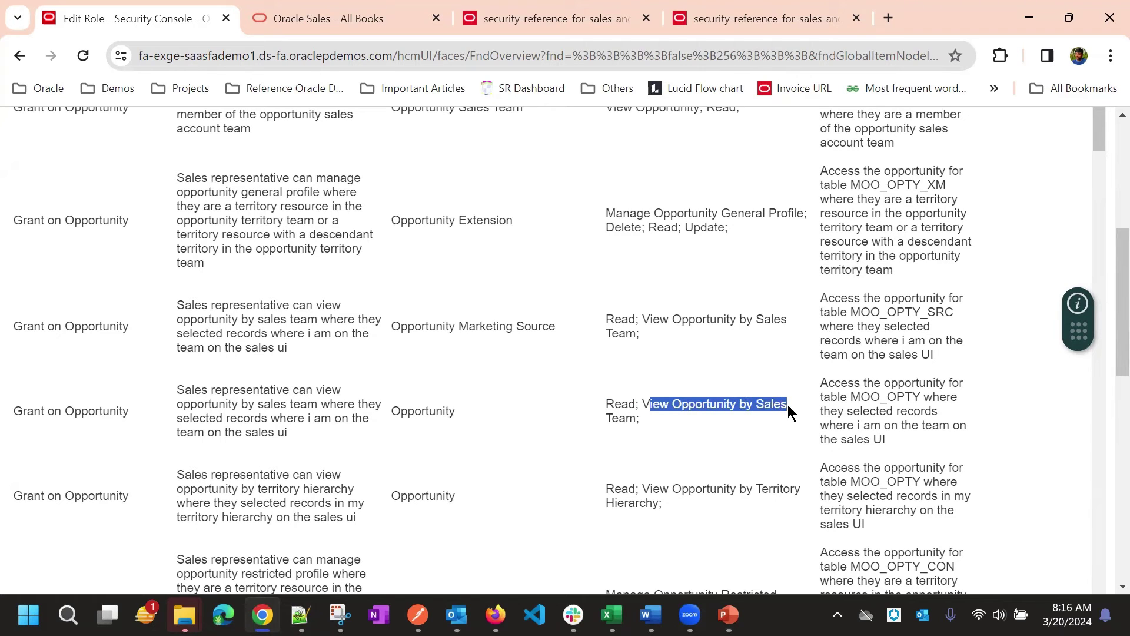
left_click(695, 412)
Highlight the complete privilege entry of the Opportunity sales team policy and the full text of its condition.
scroll(695, 412, "up", 10)
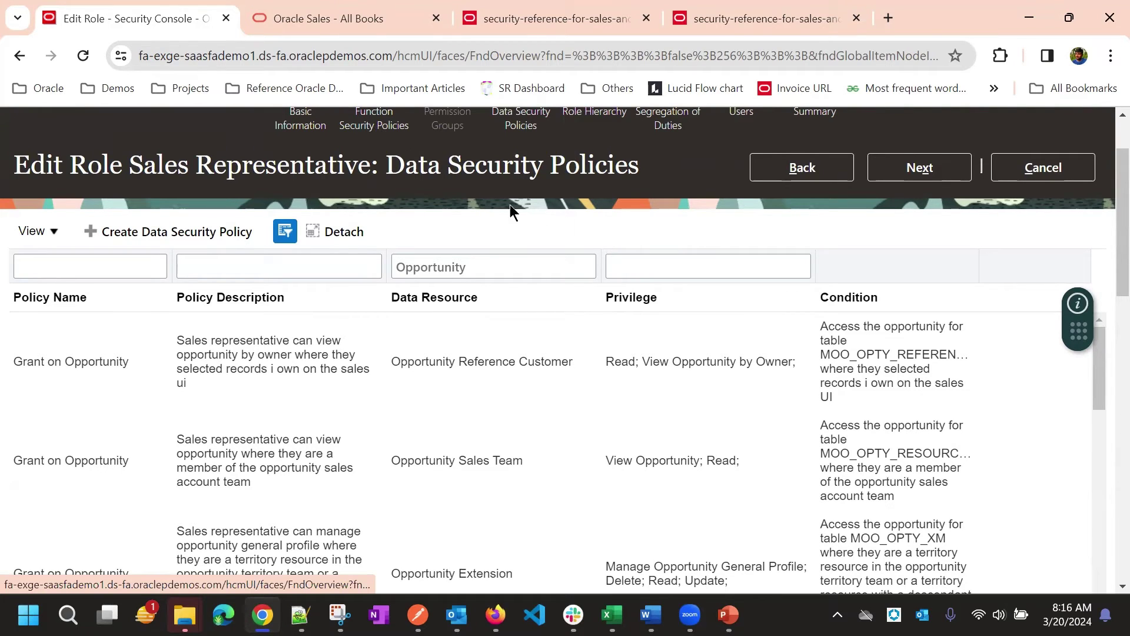
scroll(635, 269, "down", 1)
scroll(692, 202, "down", 1)
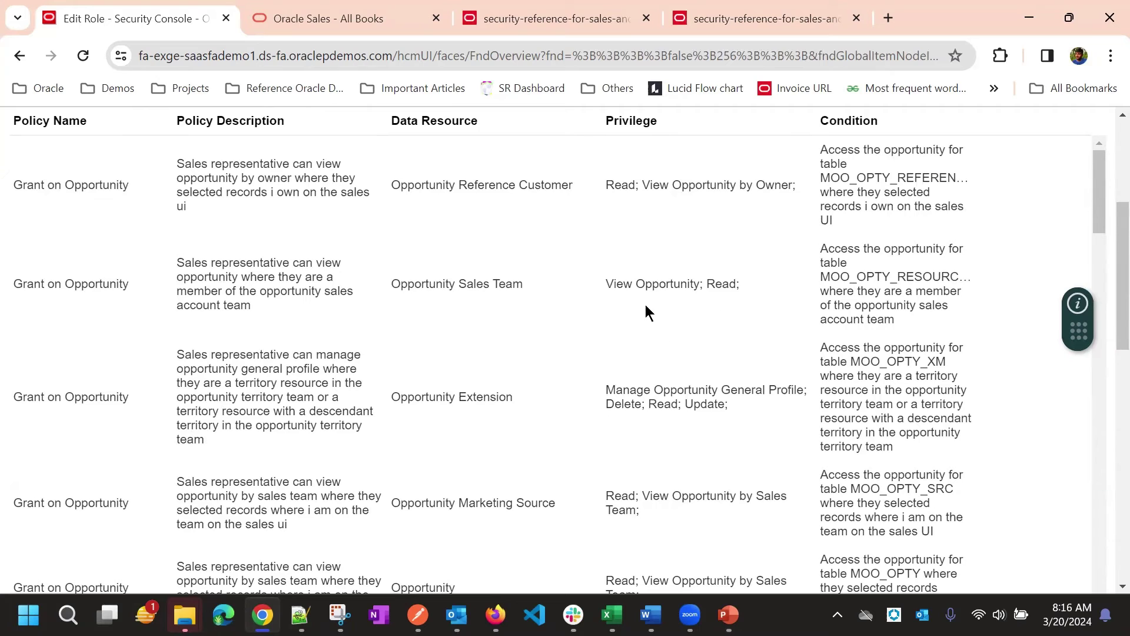
scroll(646, 304, "down", 3)
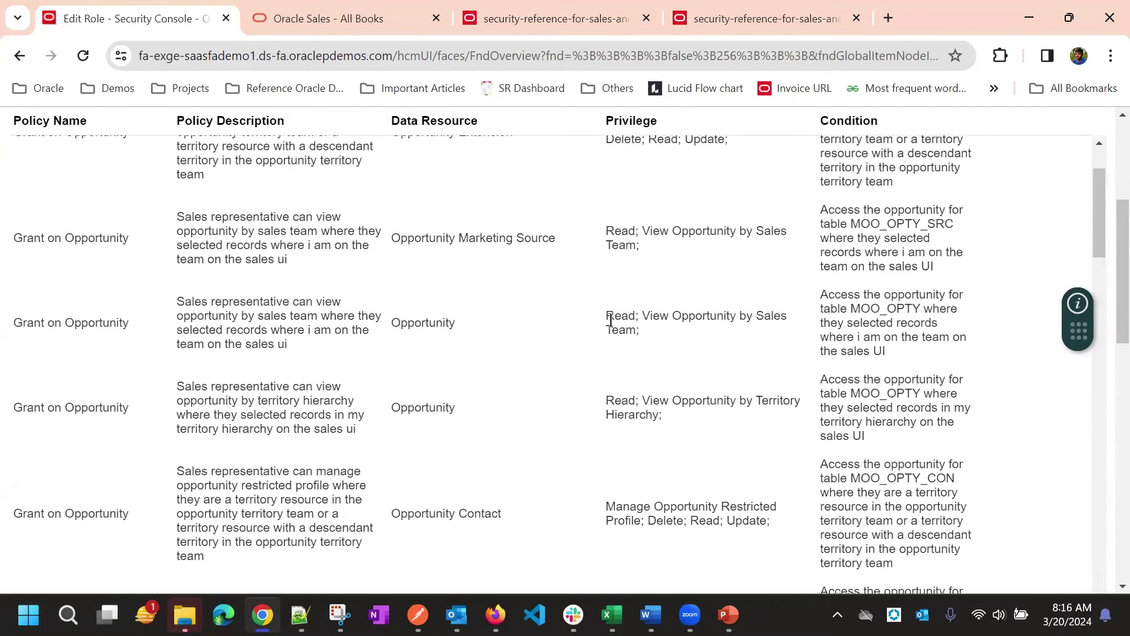
left_click_drag(610, 319, 674, 328)
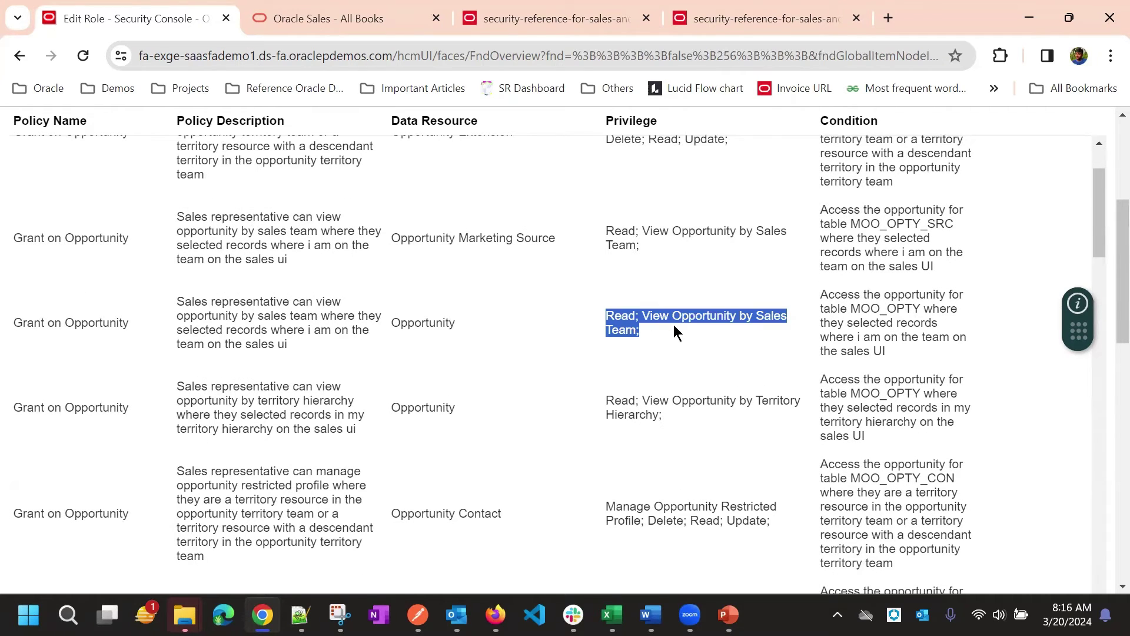
left_click(822, 294)
left_click_drag(822, 294, 927, 298)
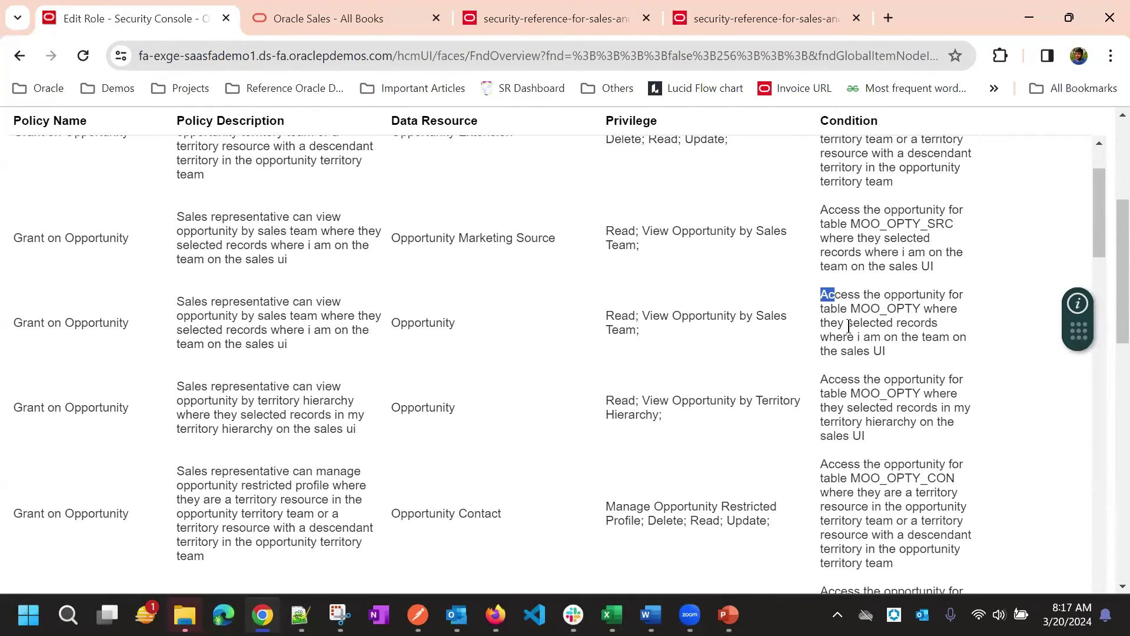
left_click_drag(822, 295, 892, 356)
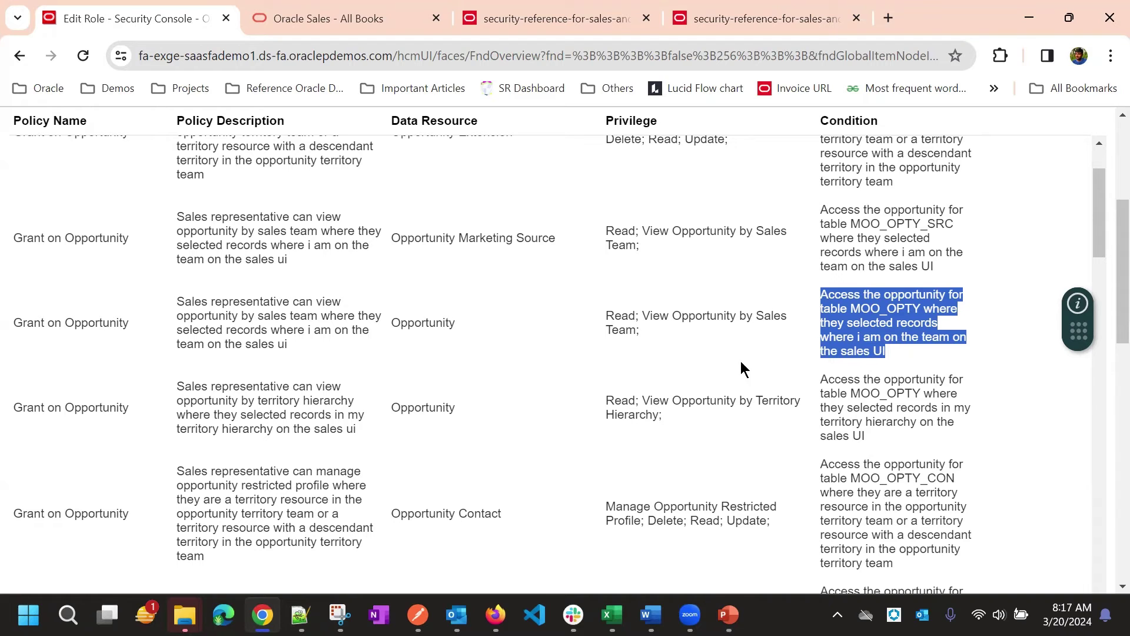
Start a new data security policy named Test and open the search for its data resource.
scroll(679, 331, "up", 3)
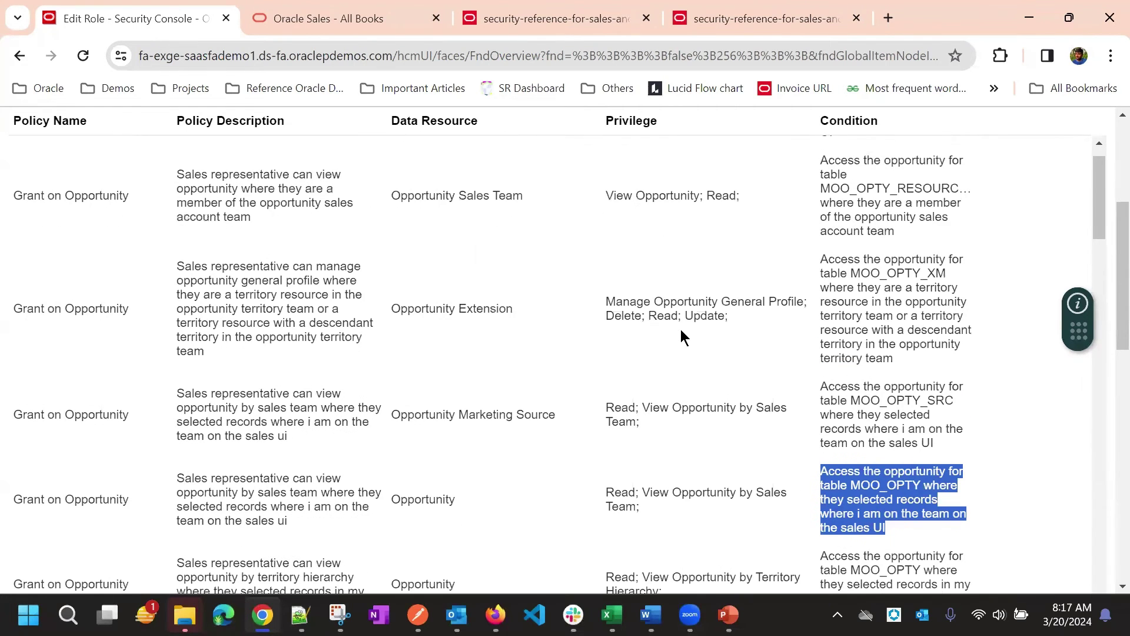
scroll(813, 277, "up", 3)
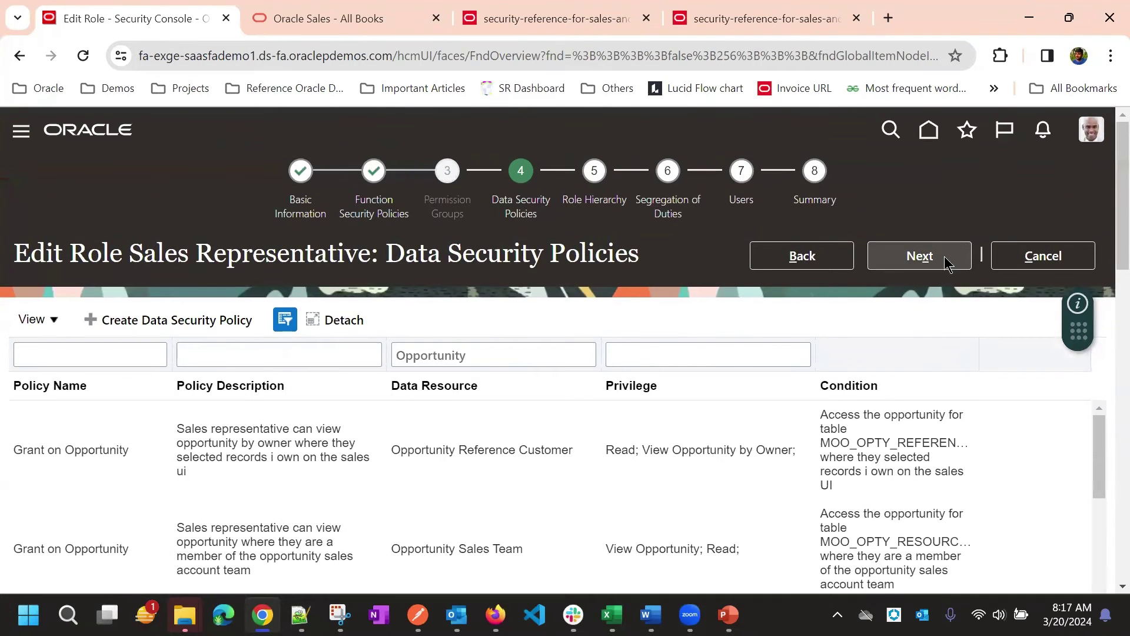
left_click(187, 323)
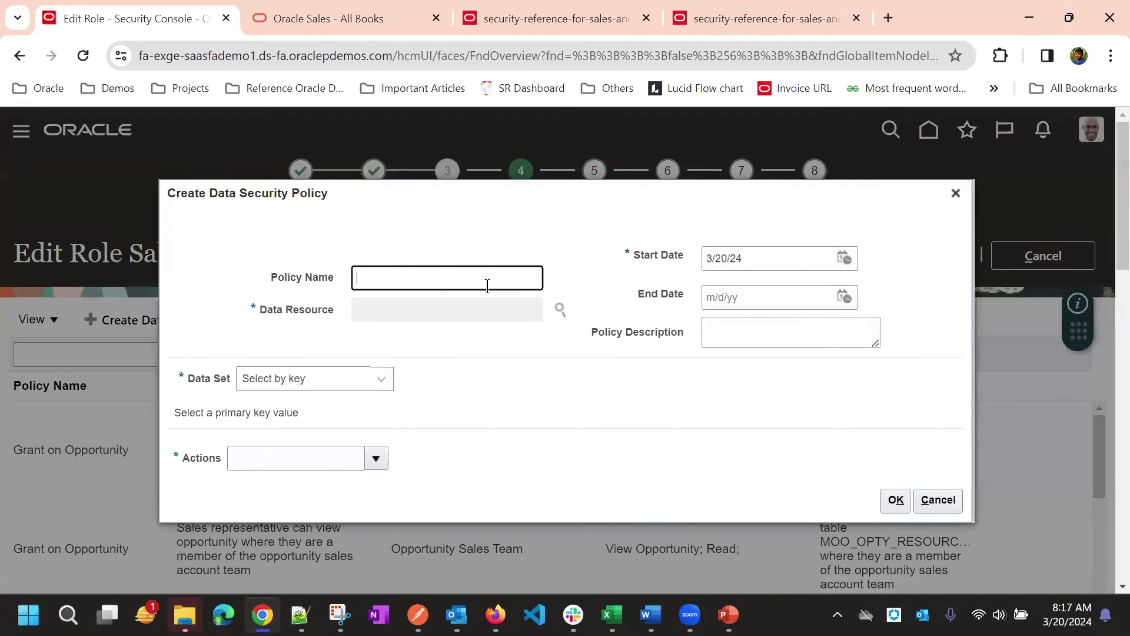
left_click(495, 280)
type("Test")
left_click(560, 310)
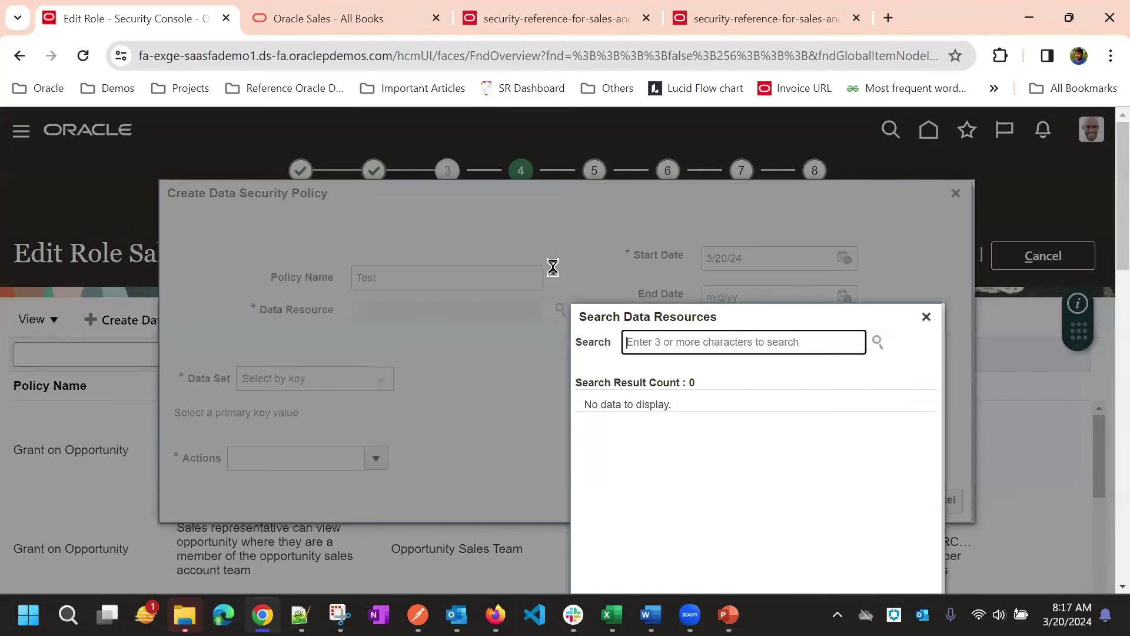
type("trad")
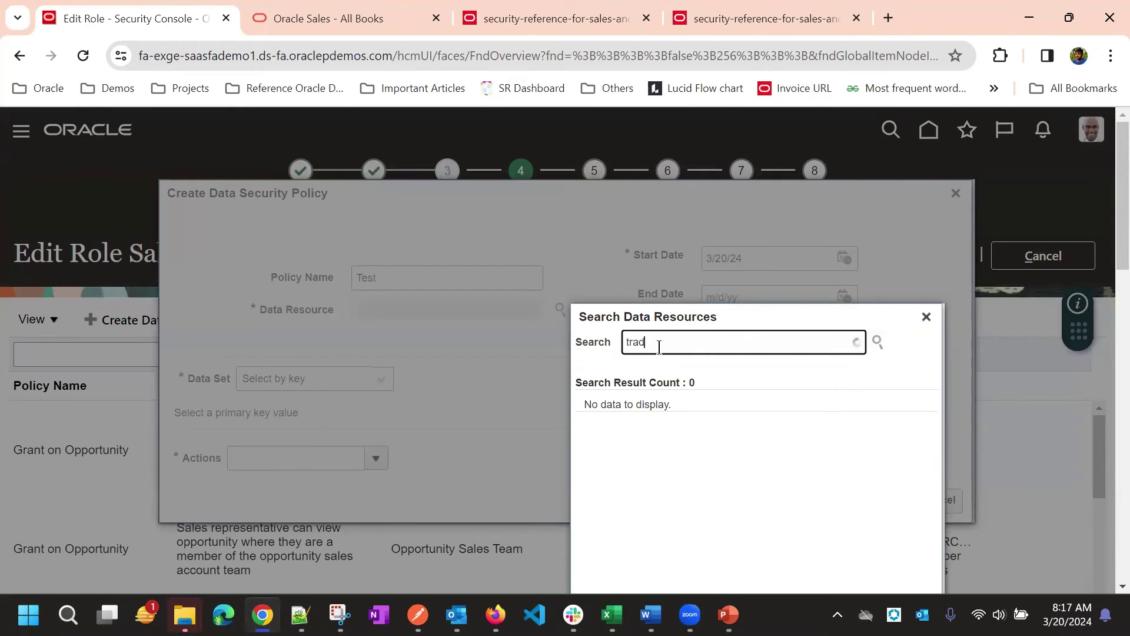
key("BackSpace")
key("BackSpace")
key("BackSpace")
key("BackSpace")
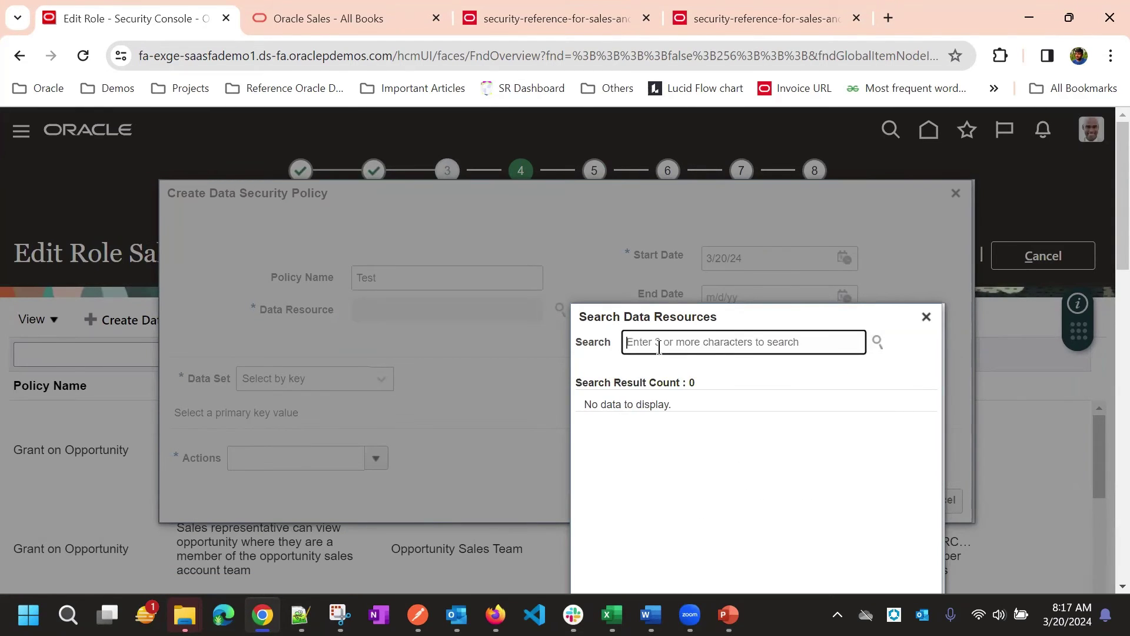
Search the data resources for Opportunity and assign the one representing the opportunity header to the policy.
type("oppor")
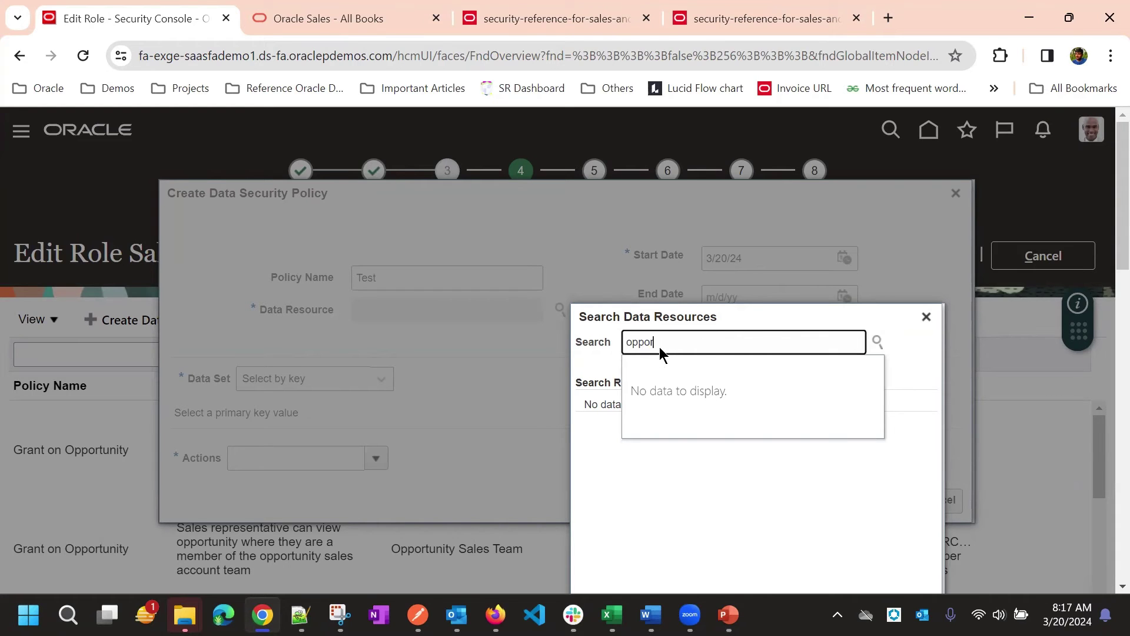
left_click(683, 419)
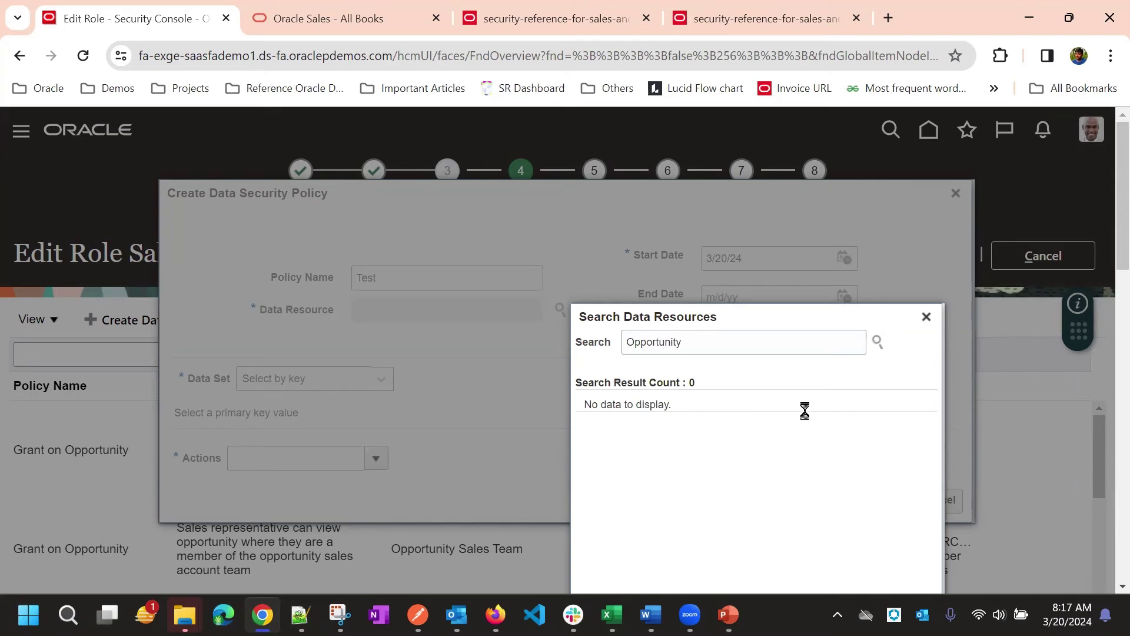
left_click(768, 483)
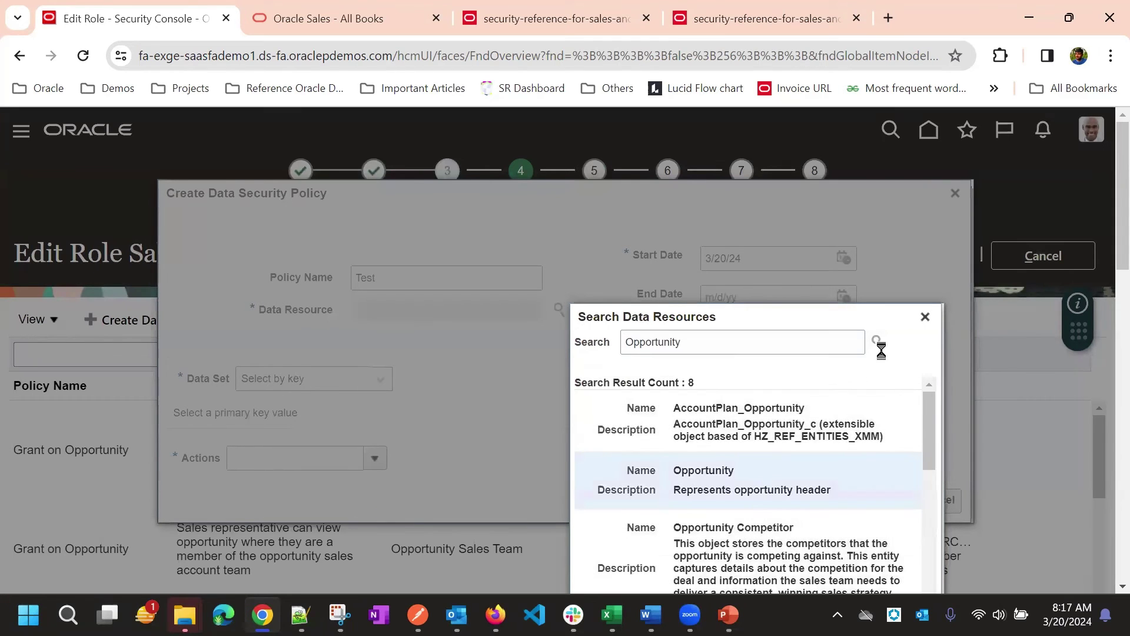
scroll(880, 348, "down", 3)
key("Return")
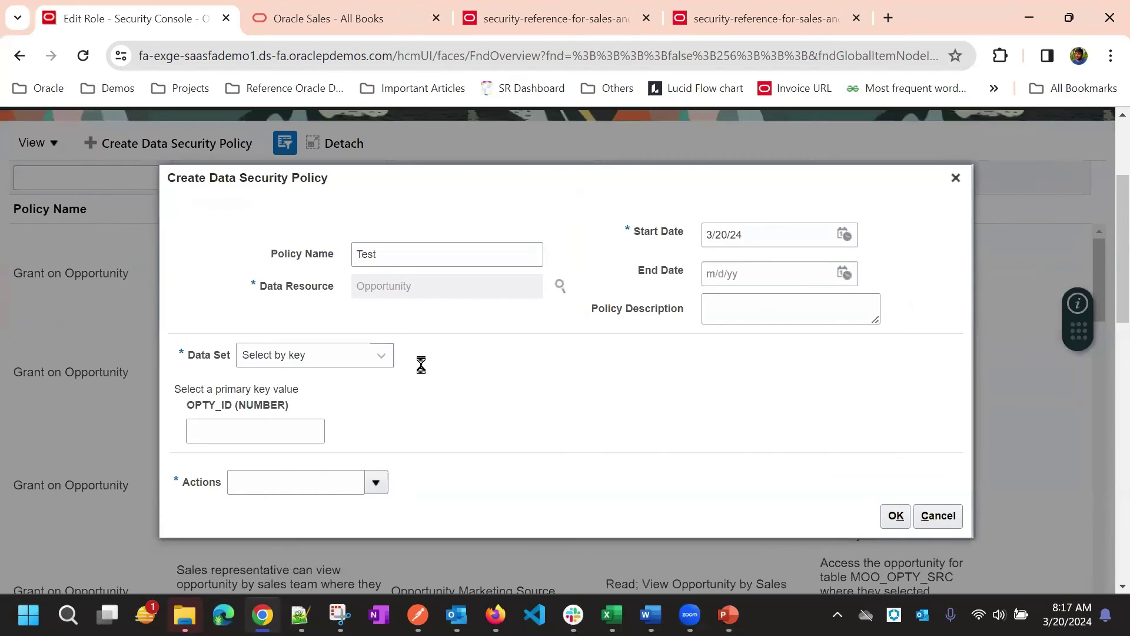
Try Select by instance set as the policy's data set, then set it to All values and dismiss the error.
left_click(348, 357)
left_click(315, 404)
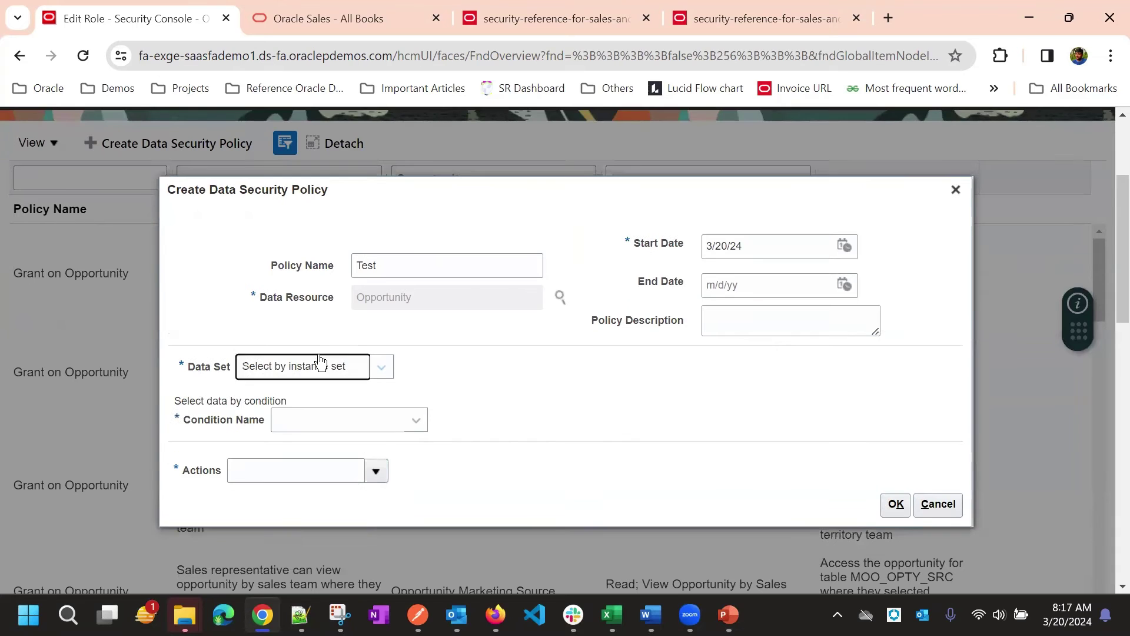
left_click(320, 366)
left_click(306, 441)
left_click(389, 437)
left_click(369, 419)
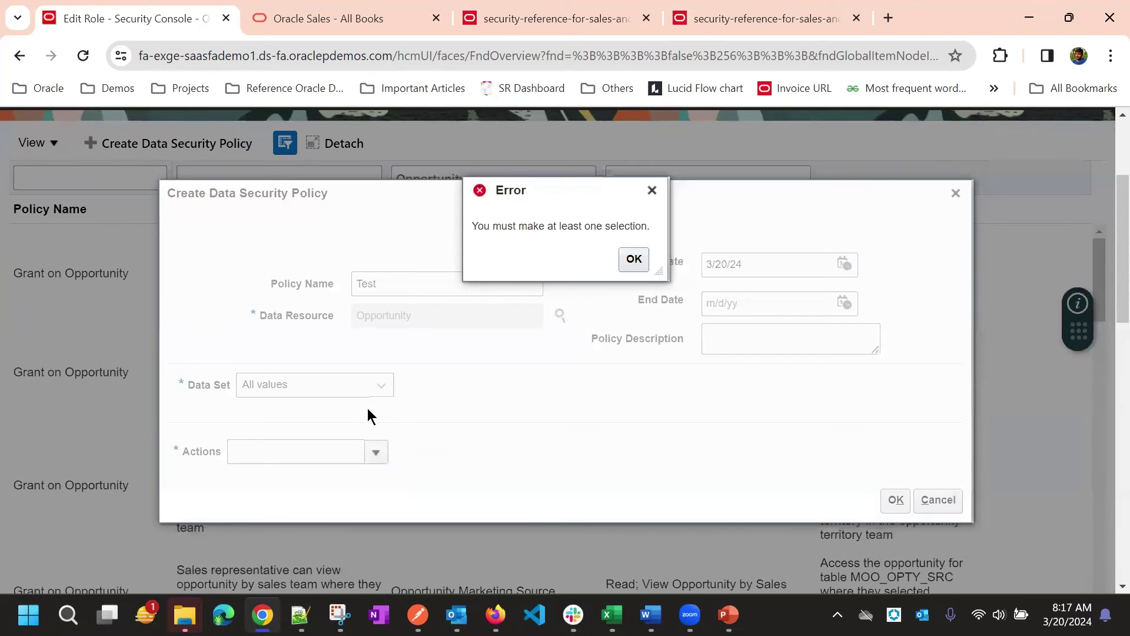
left_click(626, 260)
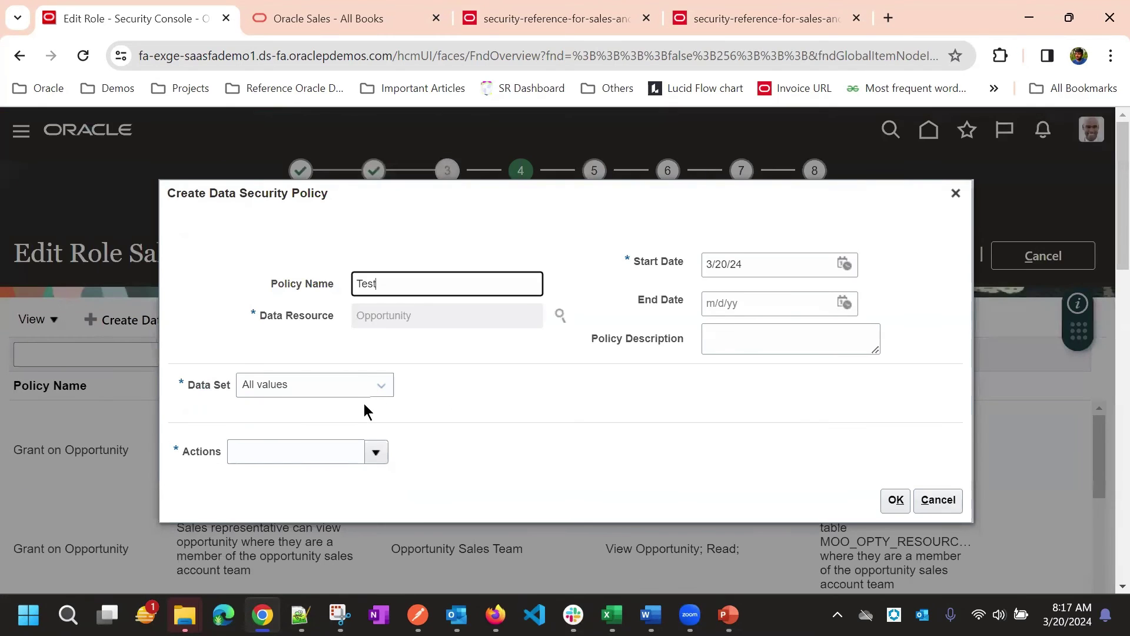
Set the Test policy's action to Read and confirm the new policy.
left_click(361, 457)
left_click(245, 259)
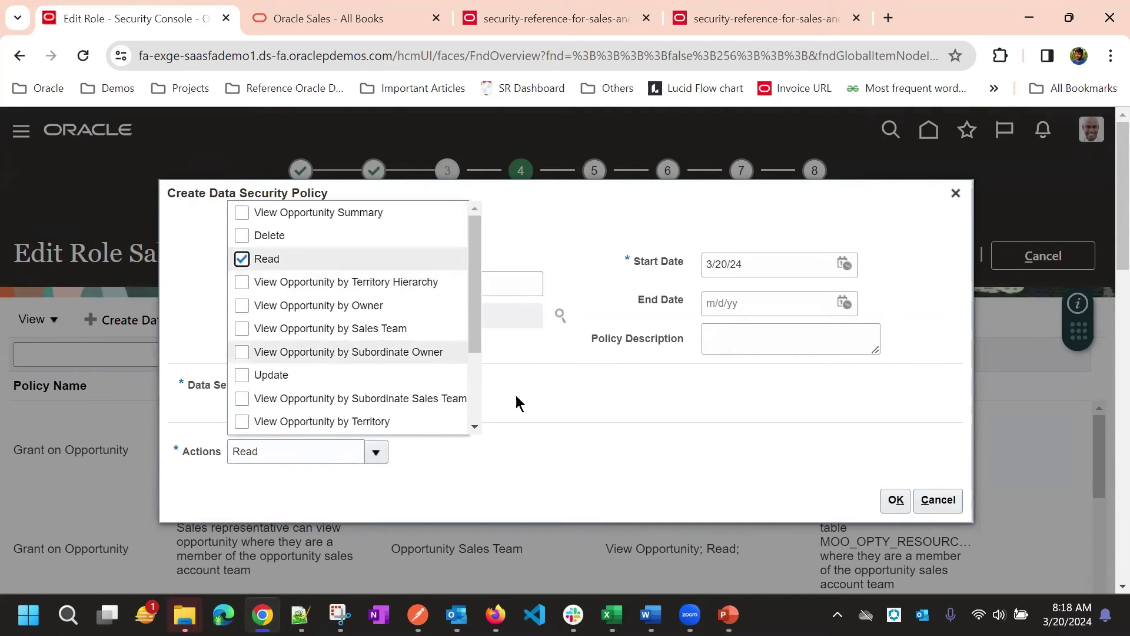
left_click(517, 398)
left_click(895, 499)
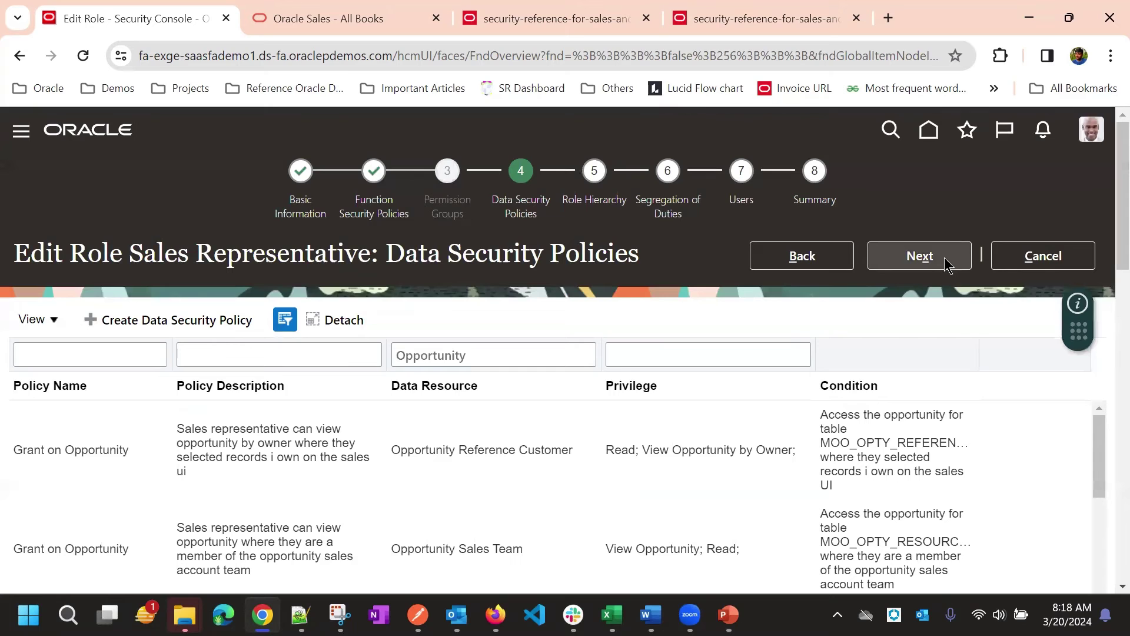
Go to the Sales Representative role's hierarchy and look over the listed roles and the roles inheriting them.
left_click(946, 263)
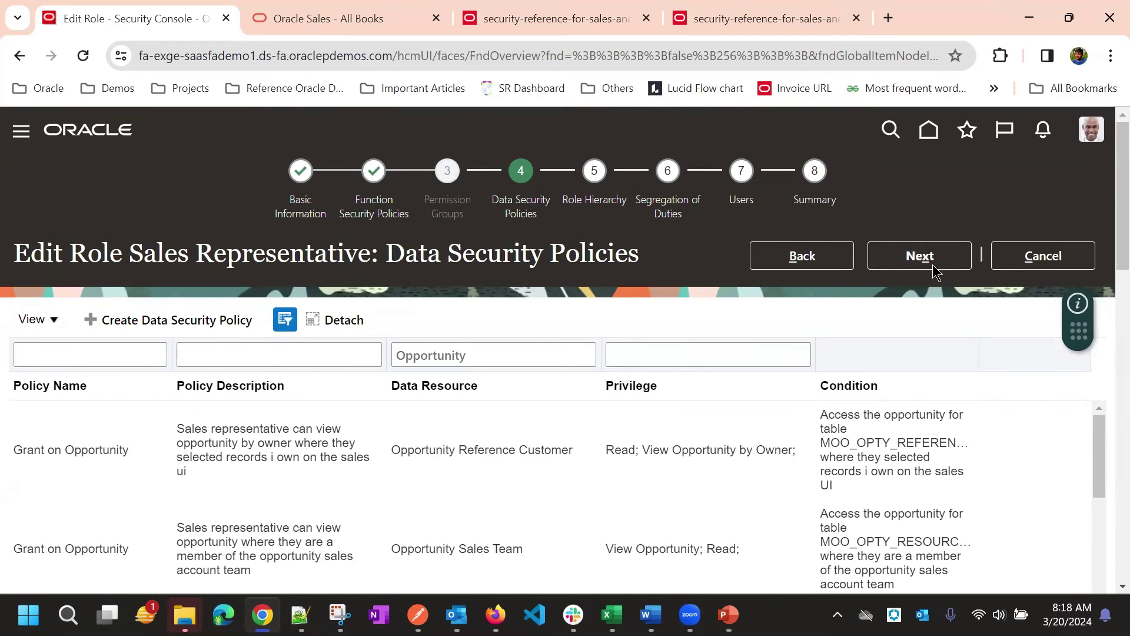
scroll(612, 238, "down", 2)
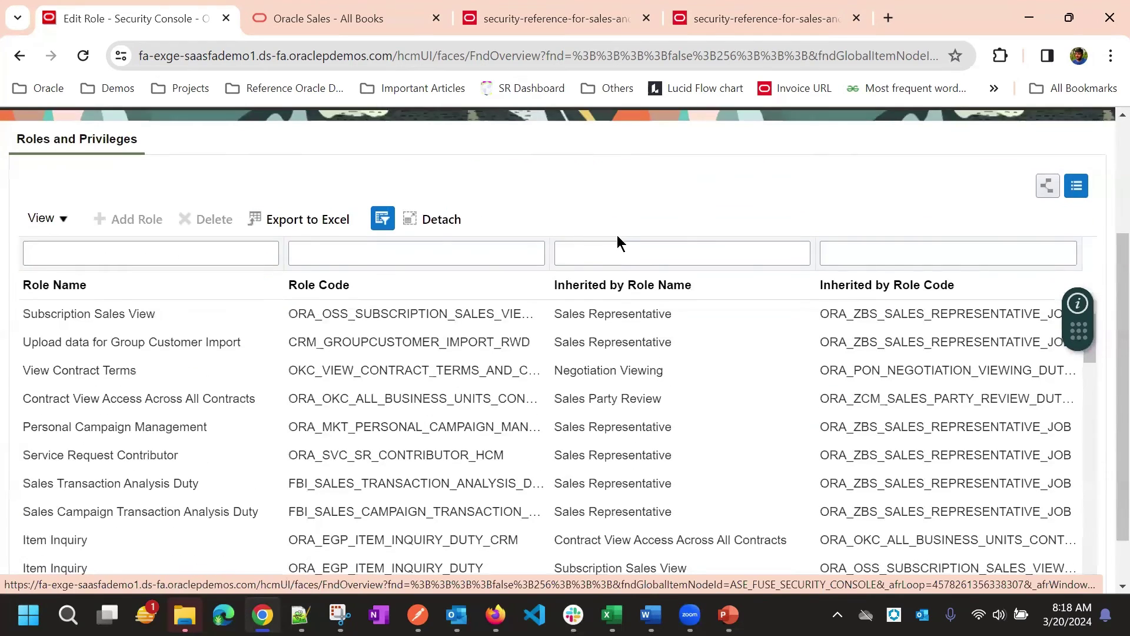
scroll(594, 185, "up", 1)
scroll(679, 184, "down", 1)
scroll(679, 184, "down", 2)
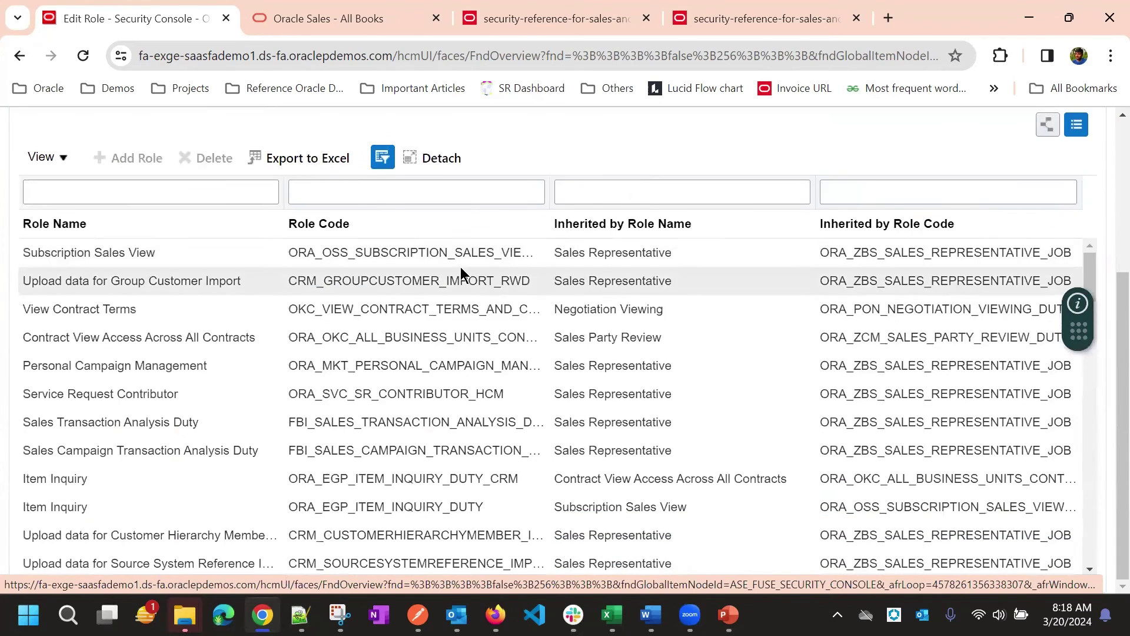
Examine the roles and inheriting roles in the Sales Representative hierarchy, singling out the Subscription Sales View role.
scroll(587, 176, "up", 3)
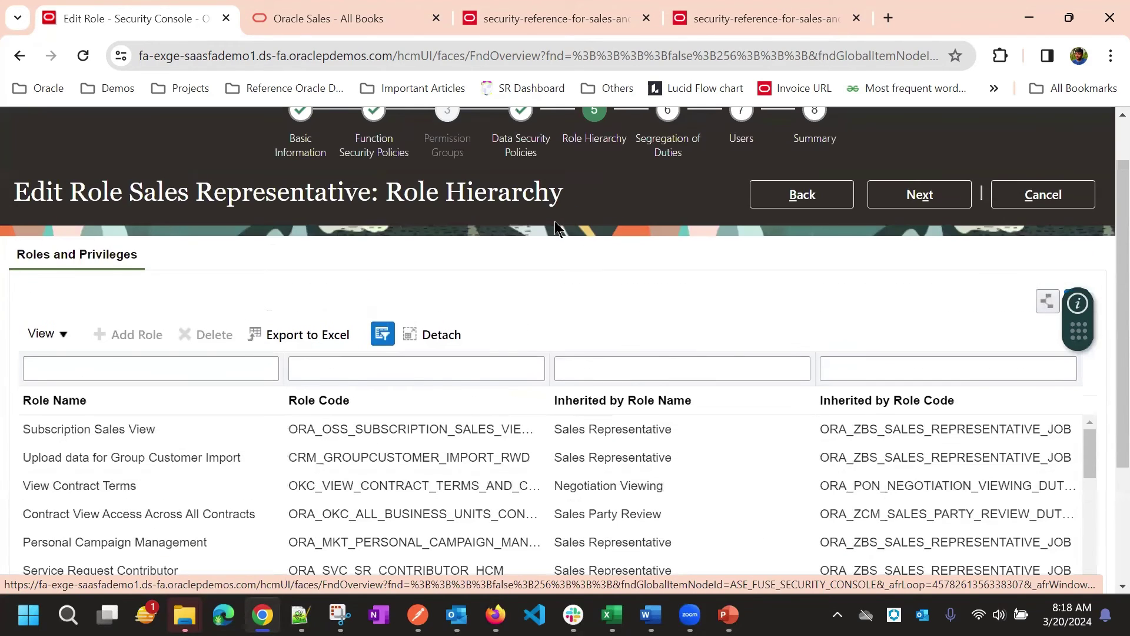
scroll(569, 239, "down", 2)
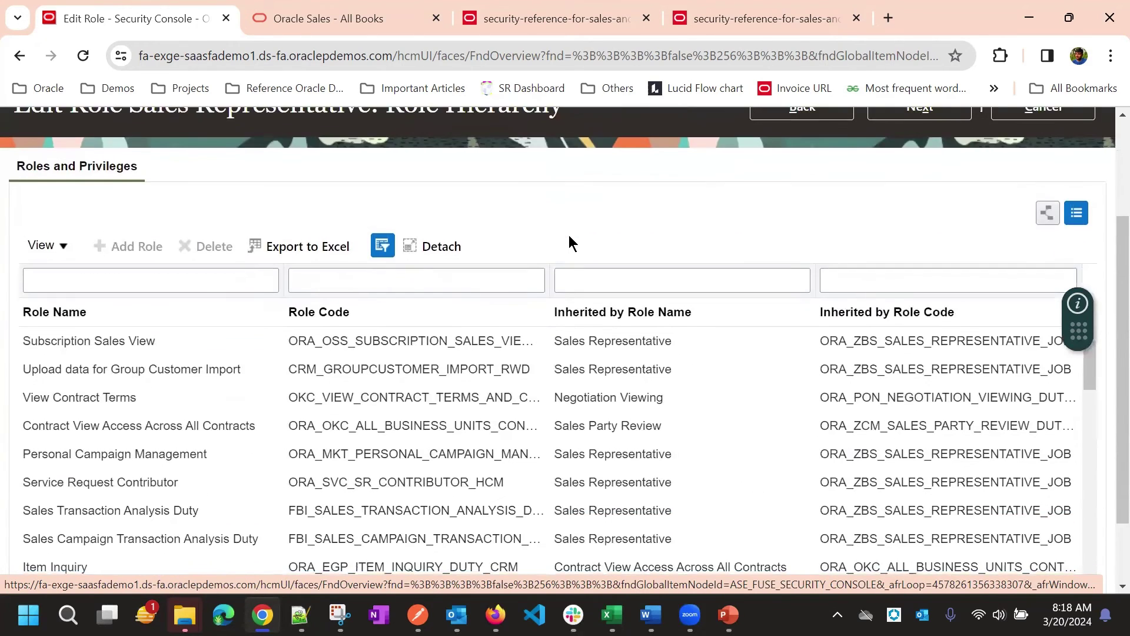
scroll(412, 223, "down", 2)
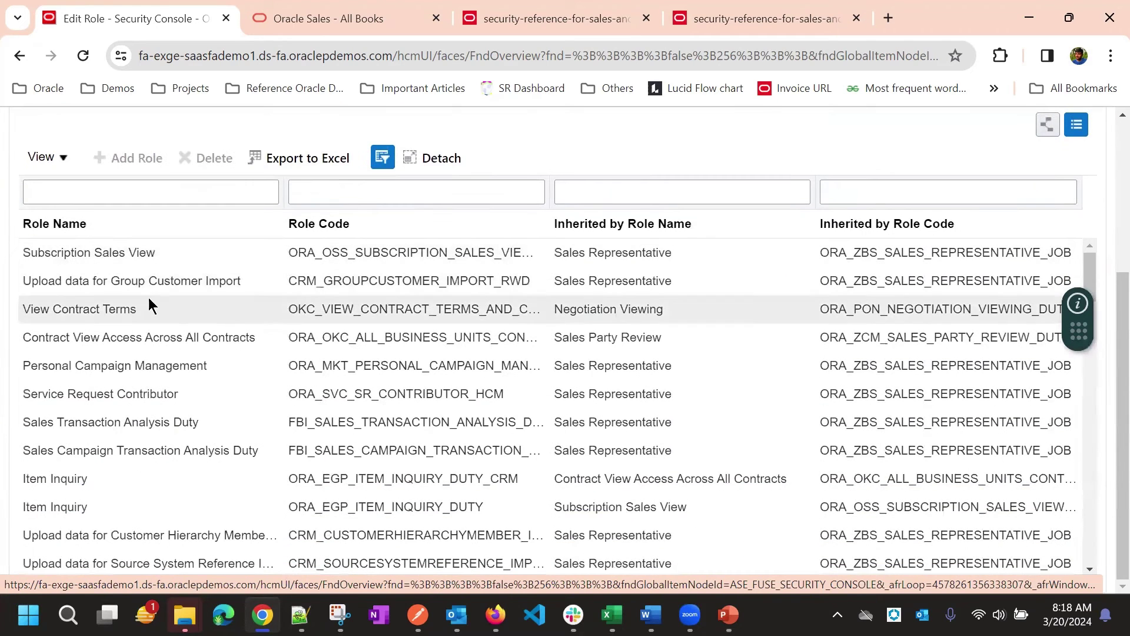
scroll(445, 293, "up", 2)
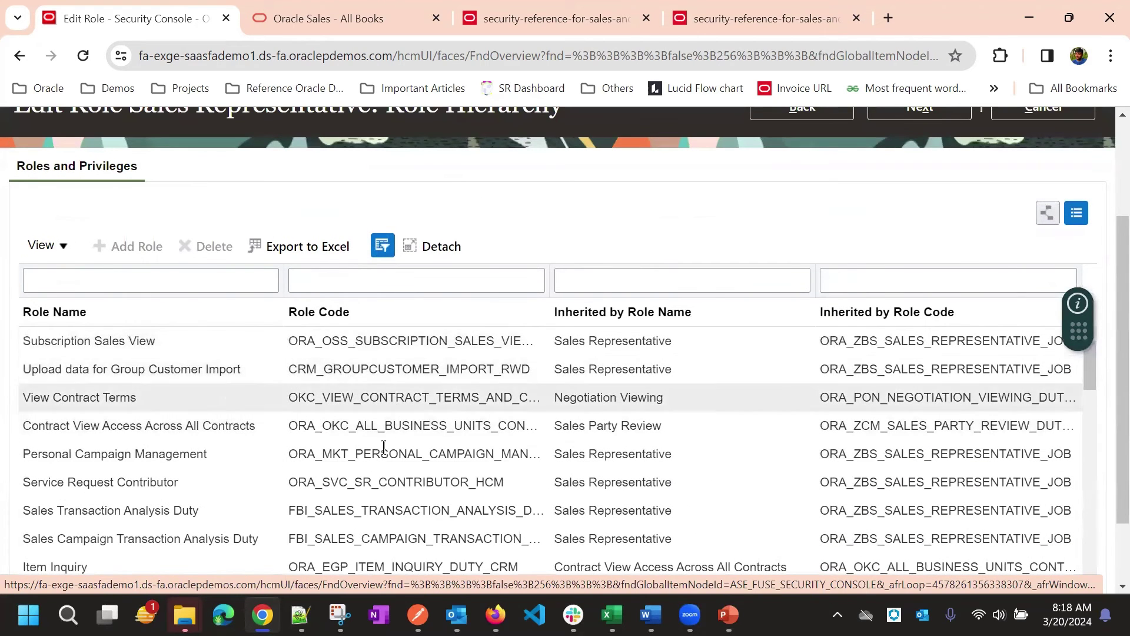
scroll(408, 200, "up", 2)
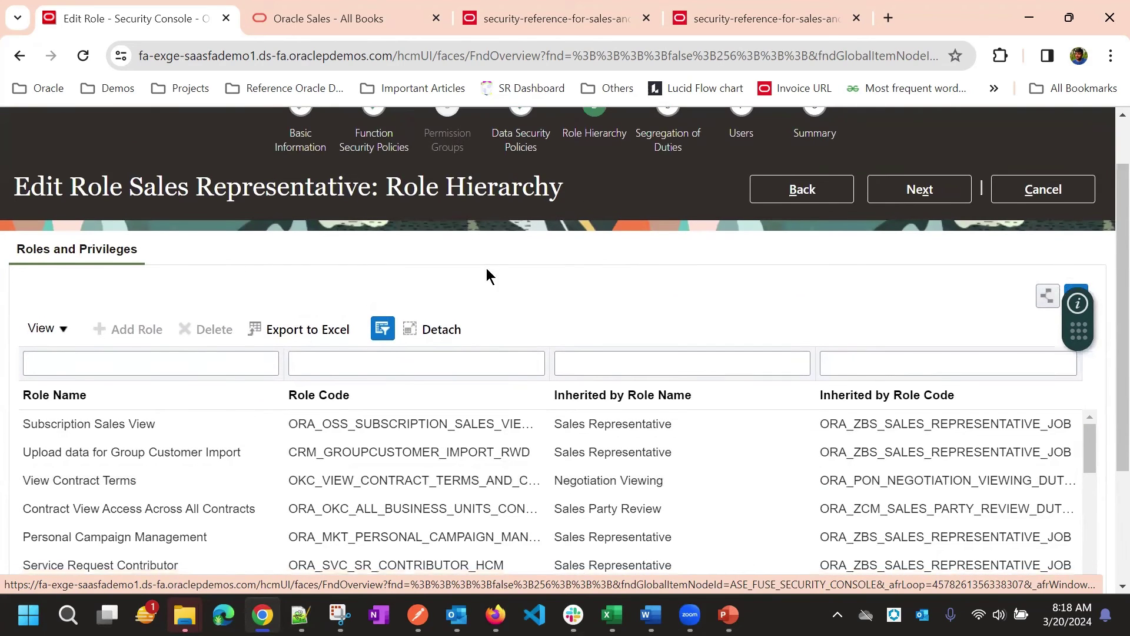
scroll(486, 267, "down", 2)
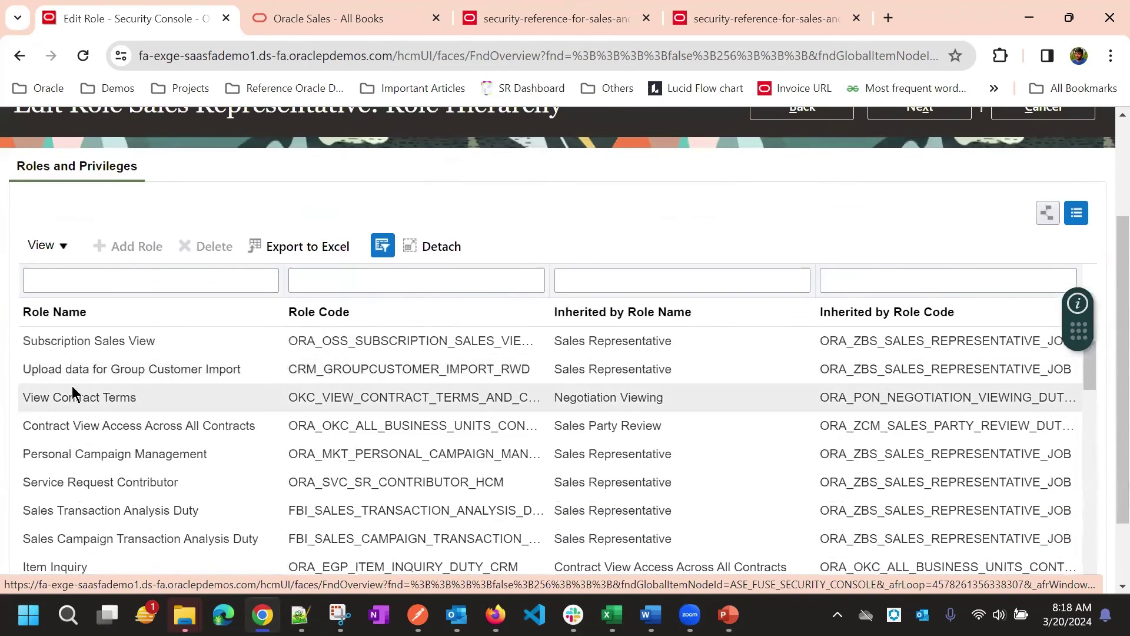
triple_click(97, 343)
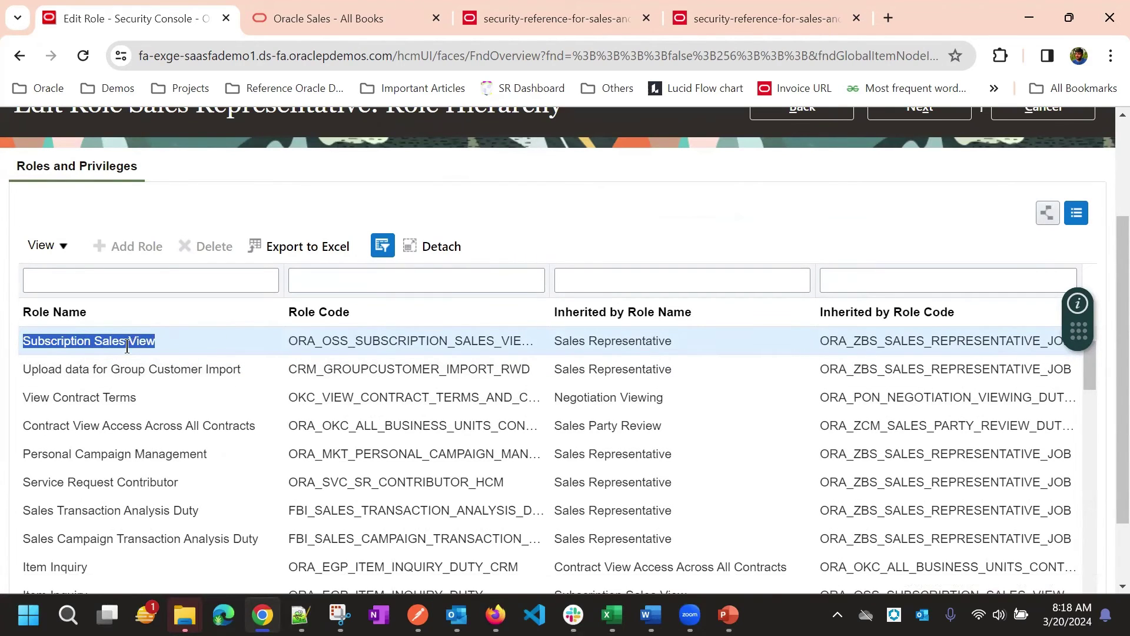
double_click(114, 343)
left_click_drag(36, 341, 122, 333)
double_click(139, 344)
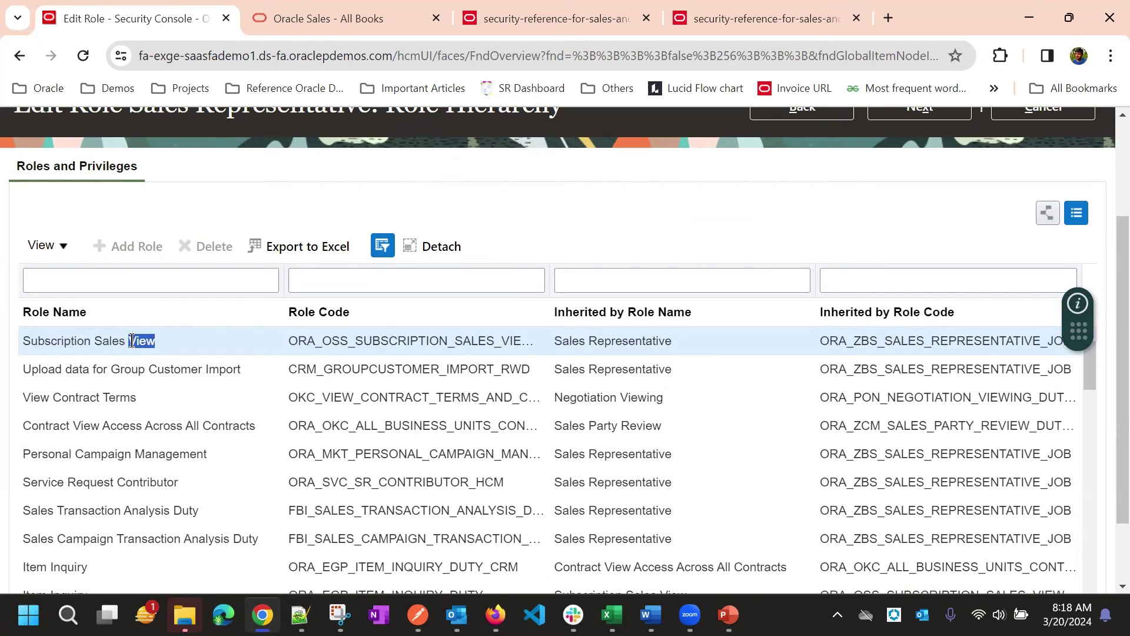
triple_click(130, 341)
scroll(618, 210, "up", 3)
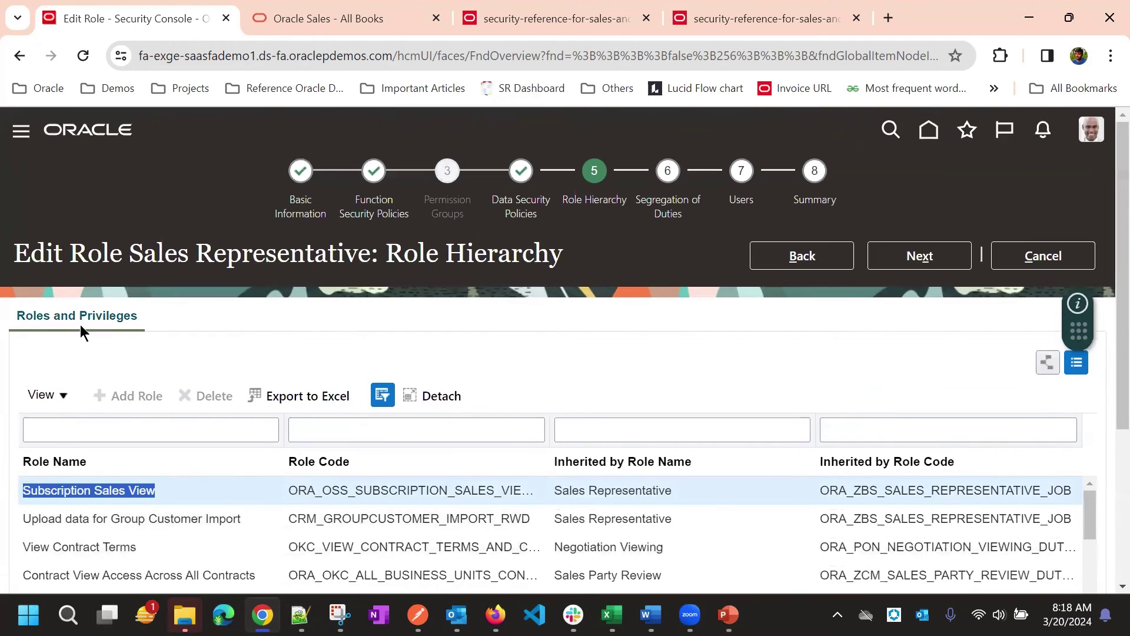
scroll(412, 299, "down", 3)
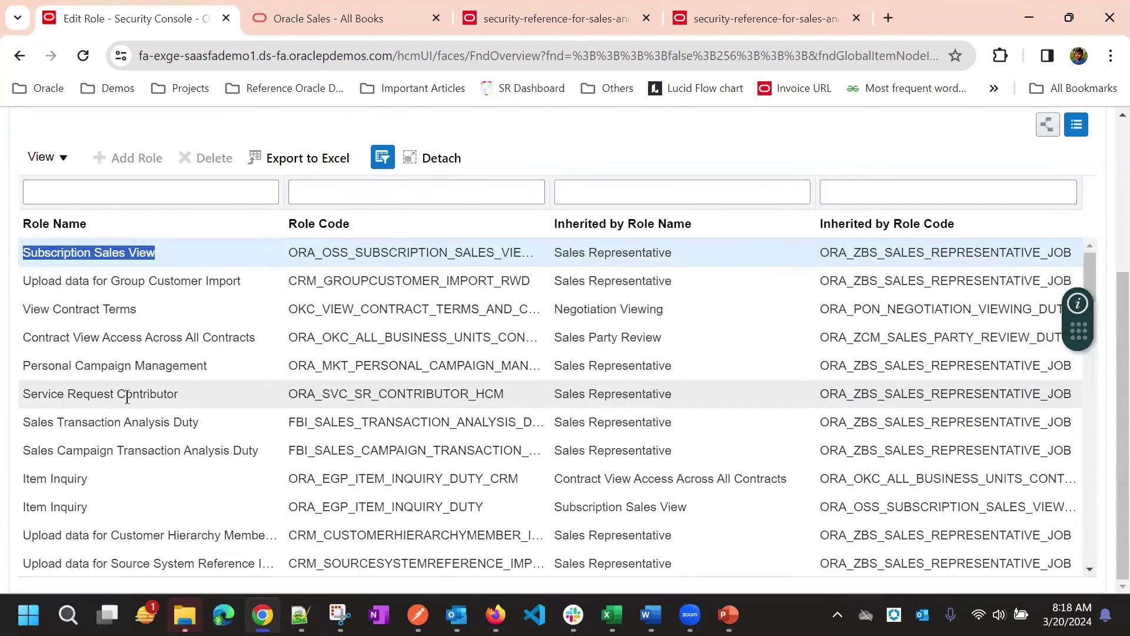
Find the Sales Party Management role in the hierarchy list and examine which role inherits it.
scroll(150, 407, "down", 5)
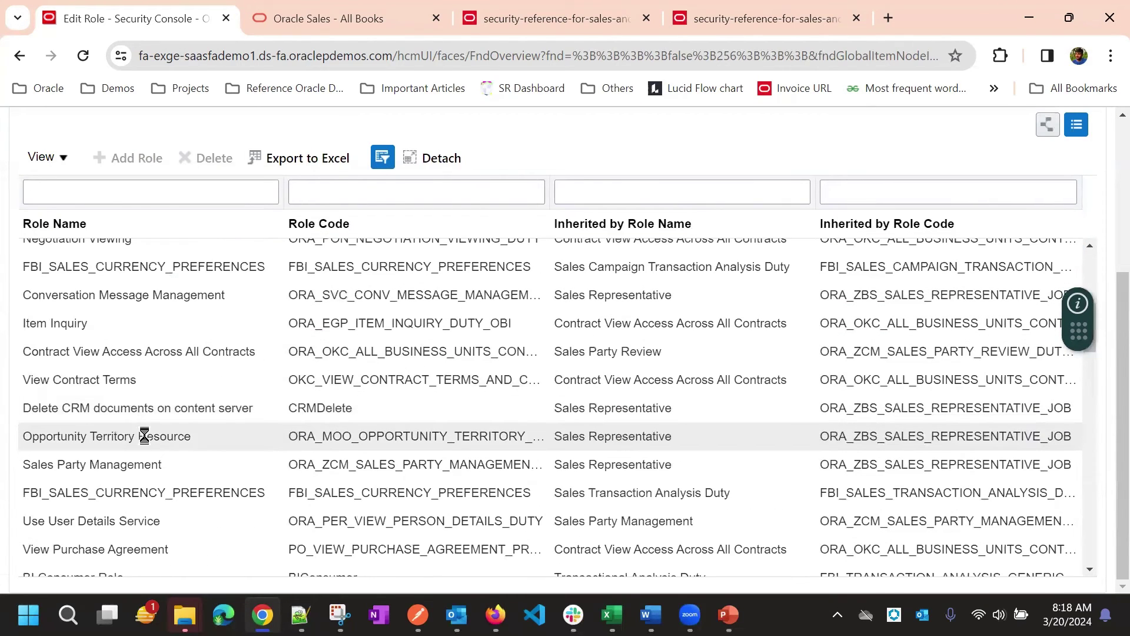
left_click(119, 463)
triple_click(119, 464)
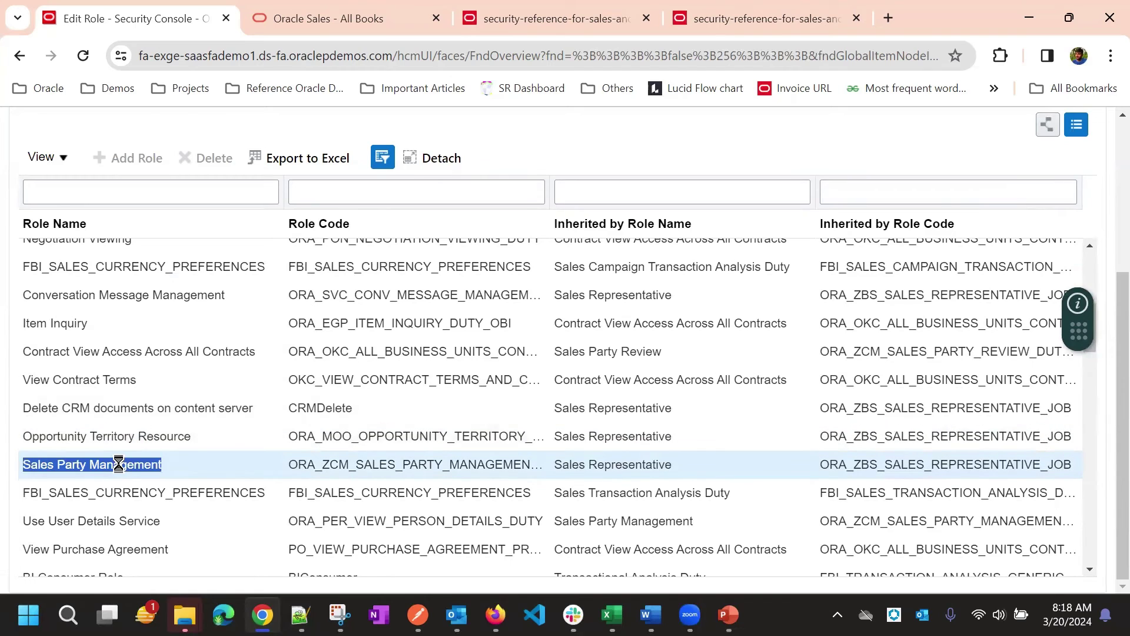
scroll(207, 412, "down", 3)
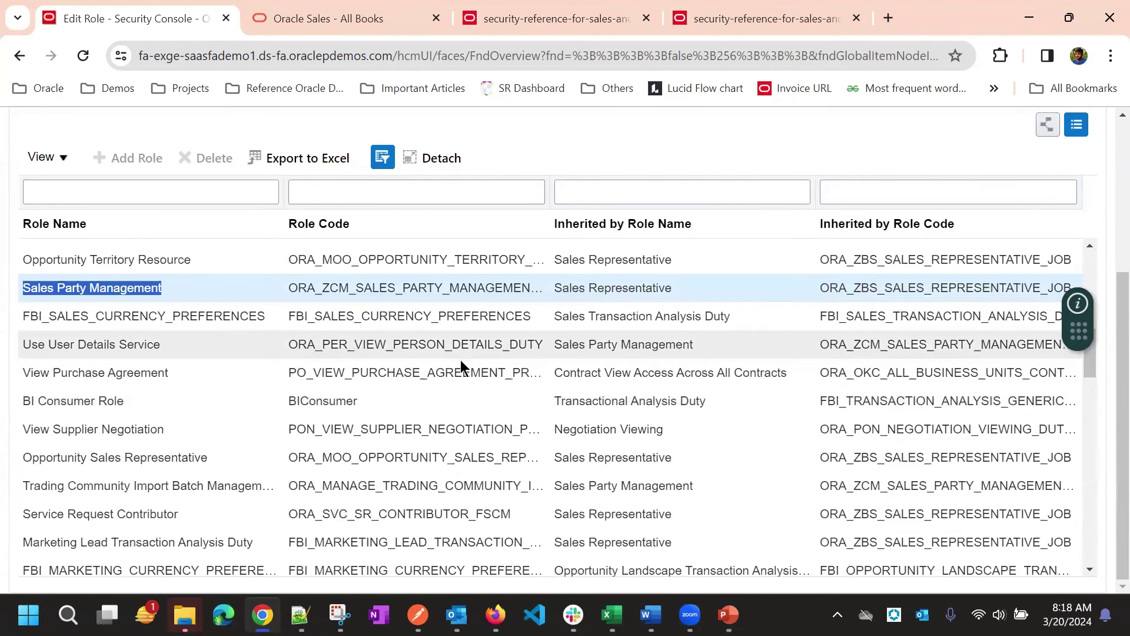
scroll(577, 288, "up", 2)
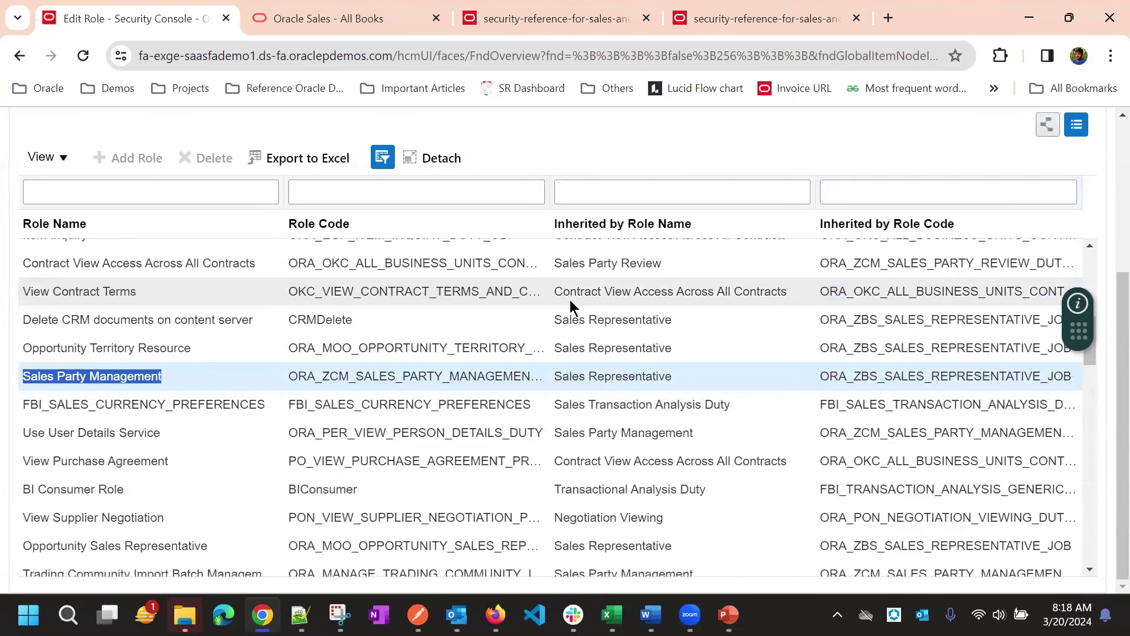
scroll(448, 388, "up", 2)
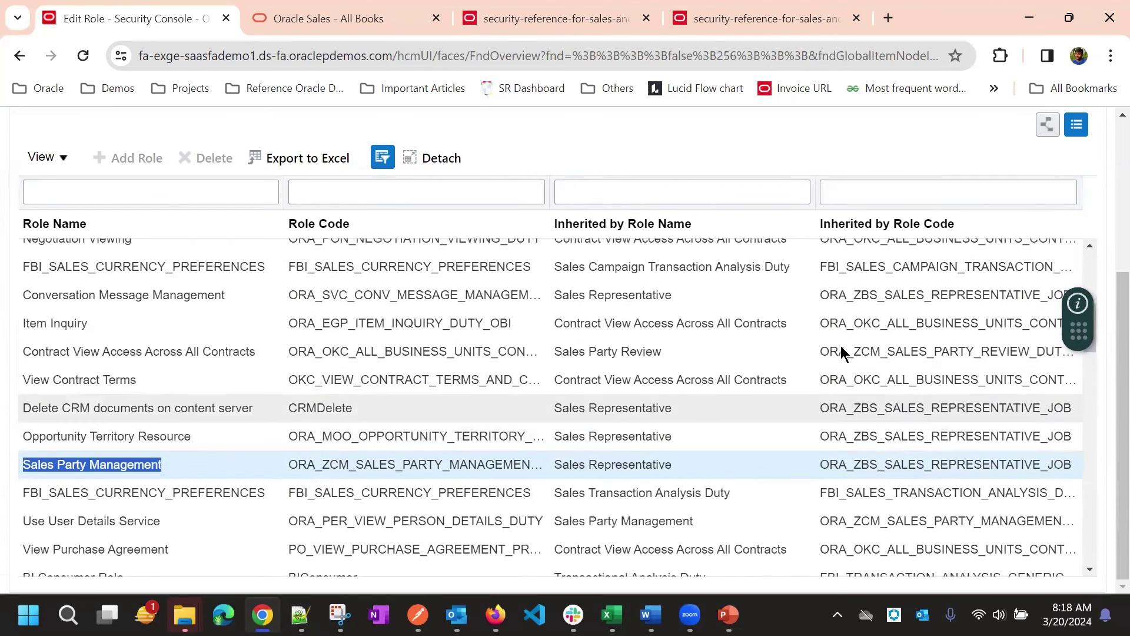
Highlight the Sales Representative role name in the page heading and compare it with the inherited roles listed below.
scroll(311, 308, "up", 4)
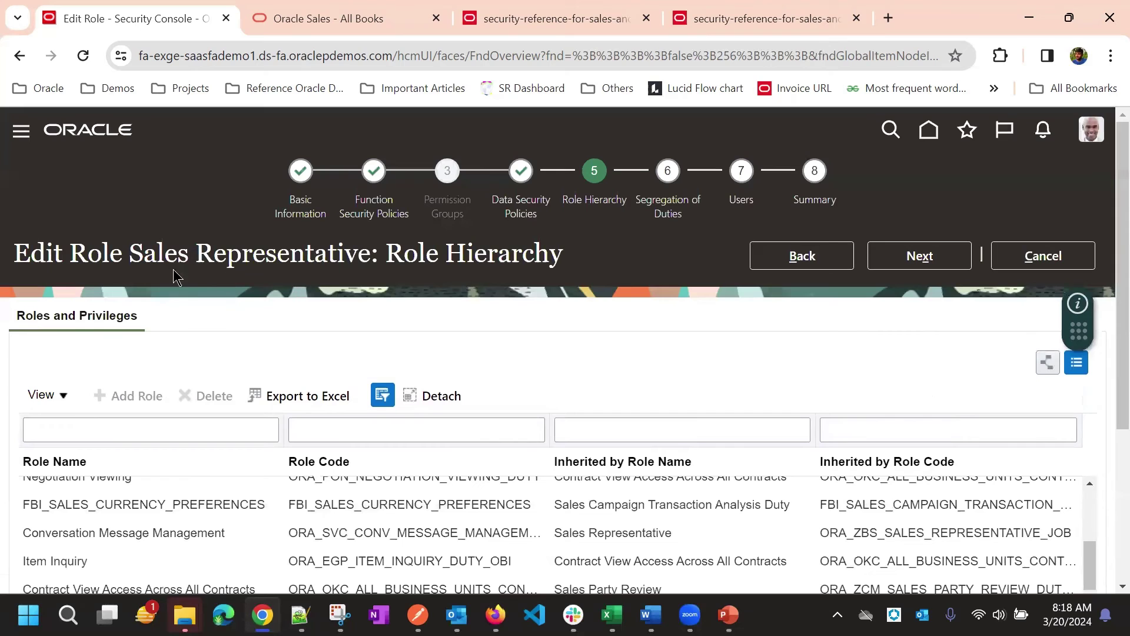
left_click_drag(137, 254, 367, 244)
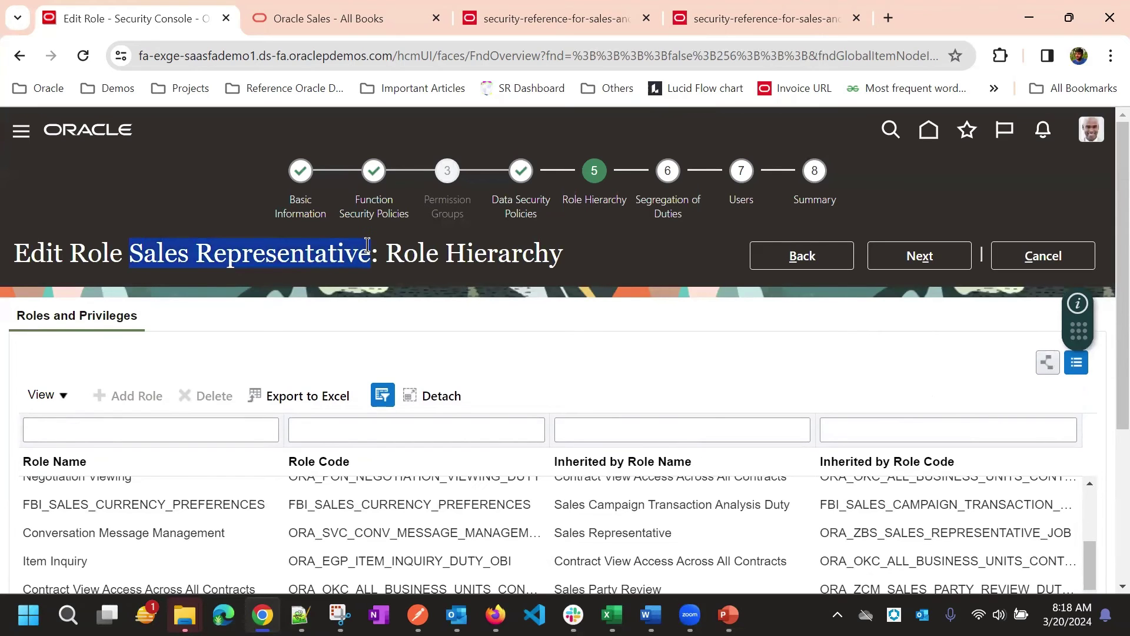
scroll(268, 335, "down", 3)
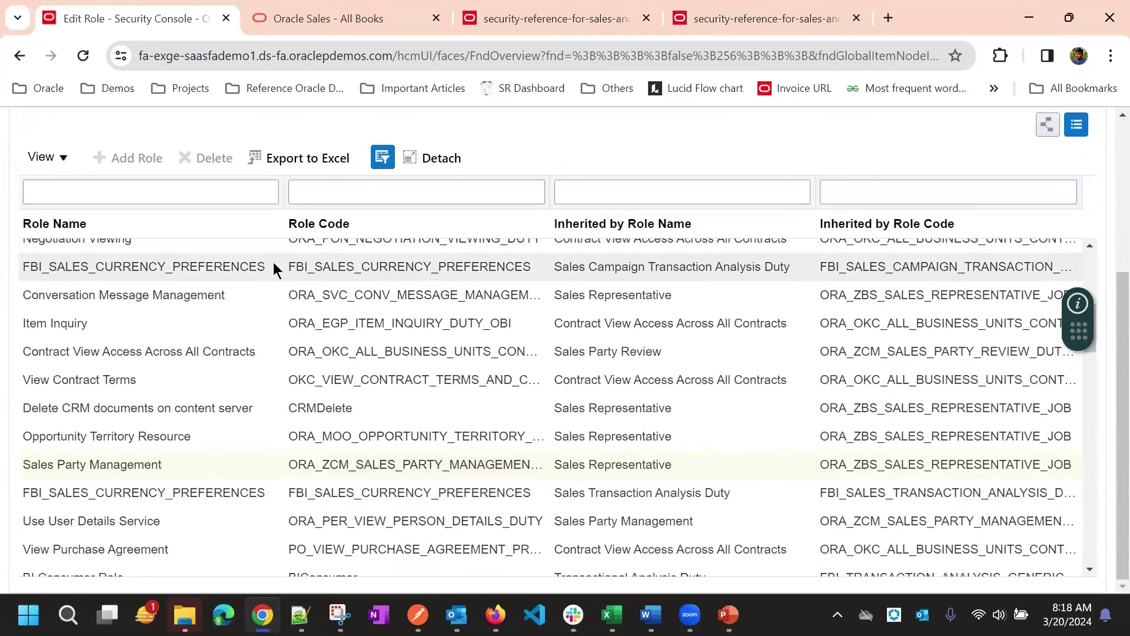
scroll(272, 265, "down", 1)
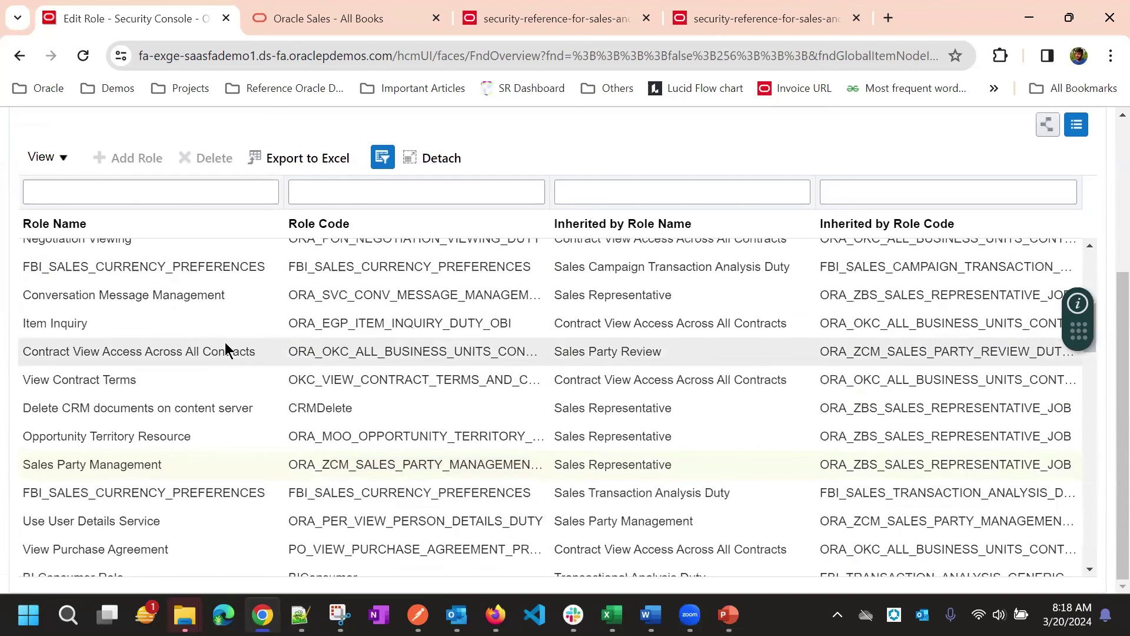
scroll(217, 297, "up", 2)
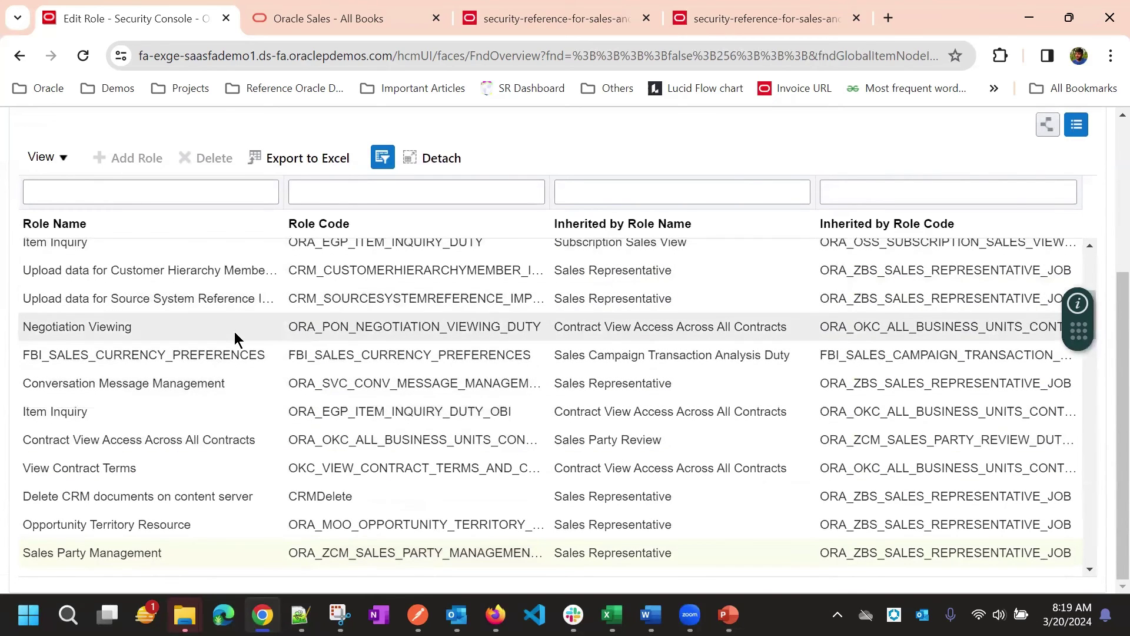
scroll(736, 143, "up", 3)
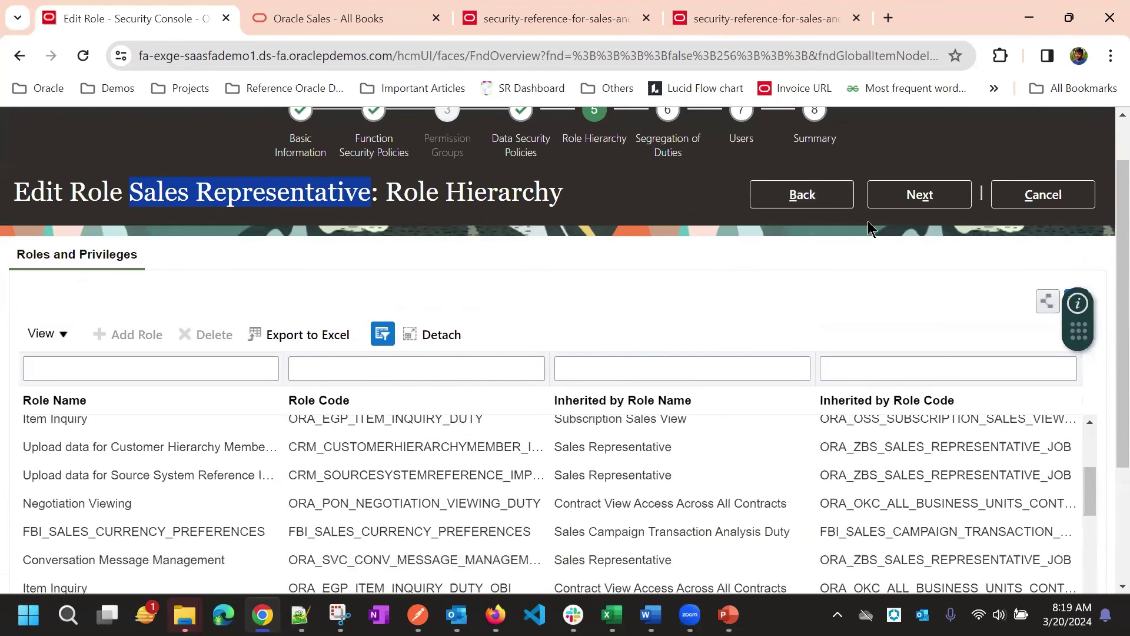
left_click(645, 278)
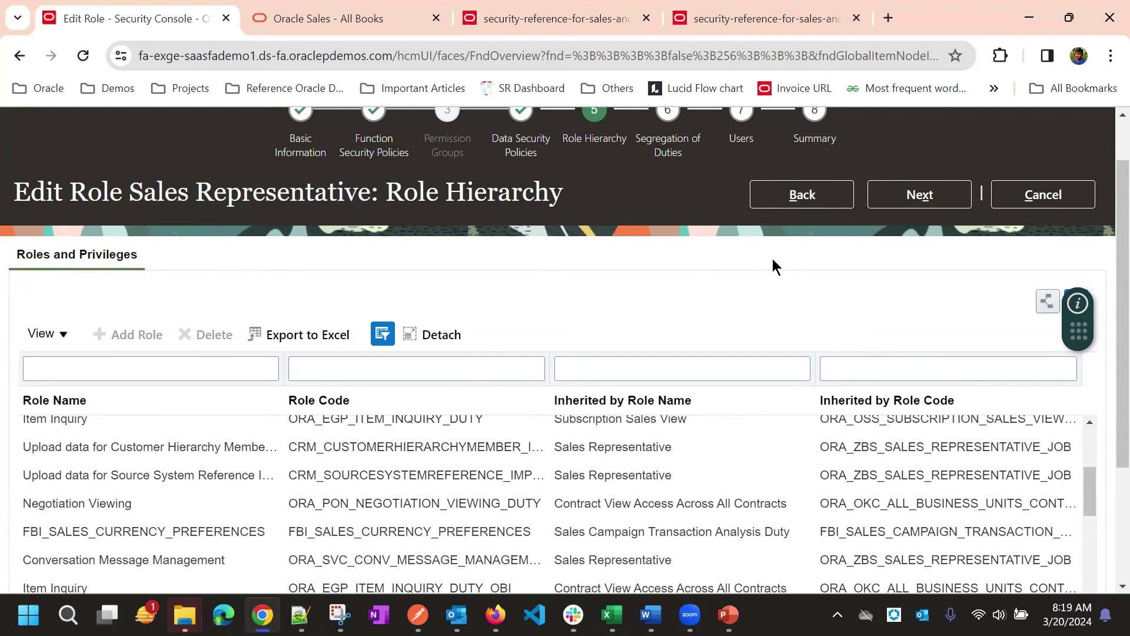
Advance past Segregation of Duties to the Users step and look over the users assigned to the Sales Representative role.
left_click(919, 195)
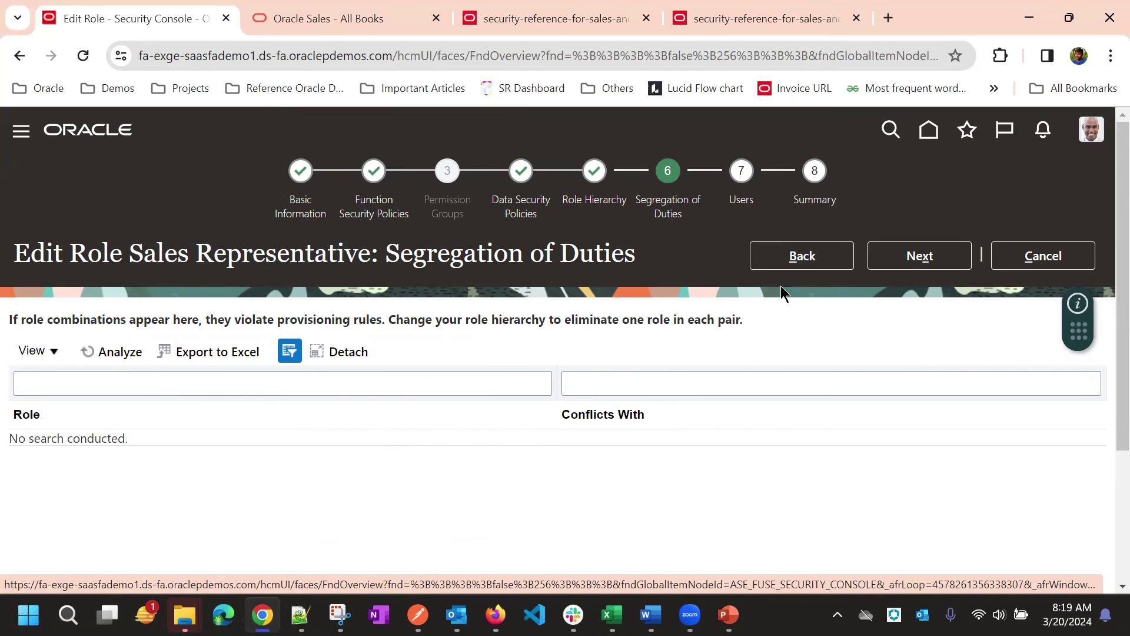
left_click(928, 257)
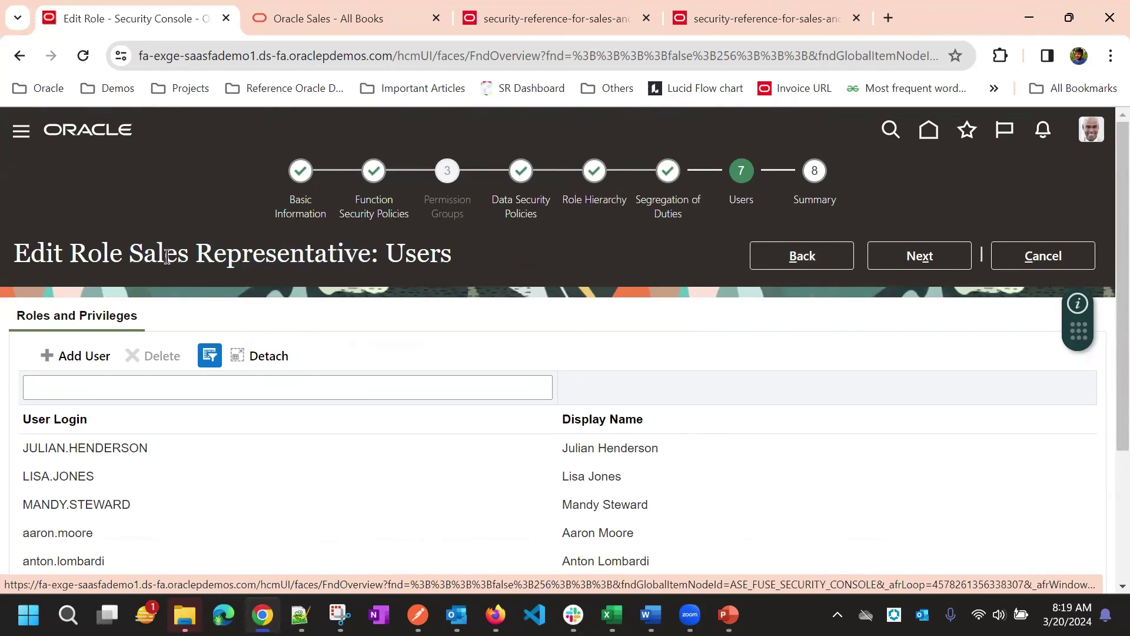
left_click_drag(130, 249, 365, 252)
scroll(549, 247, "down", 3)
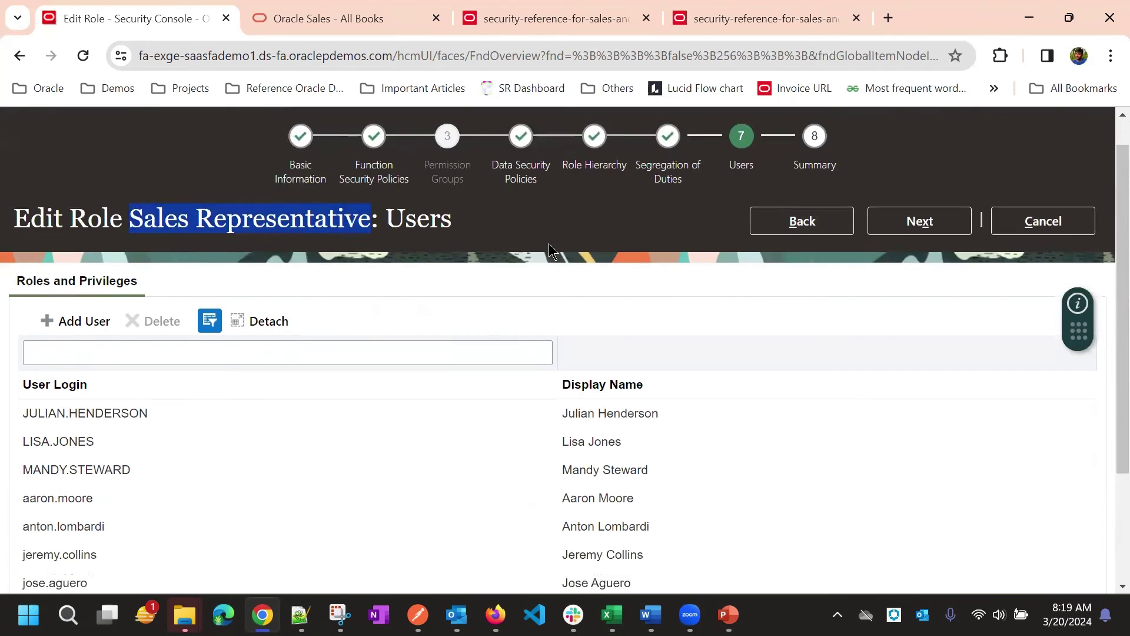
scroll(248, 394, "up", 2)
scroll(672, 225, "up", 2)
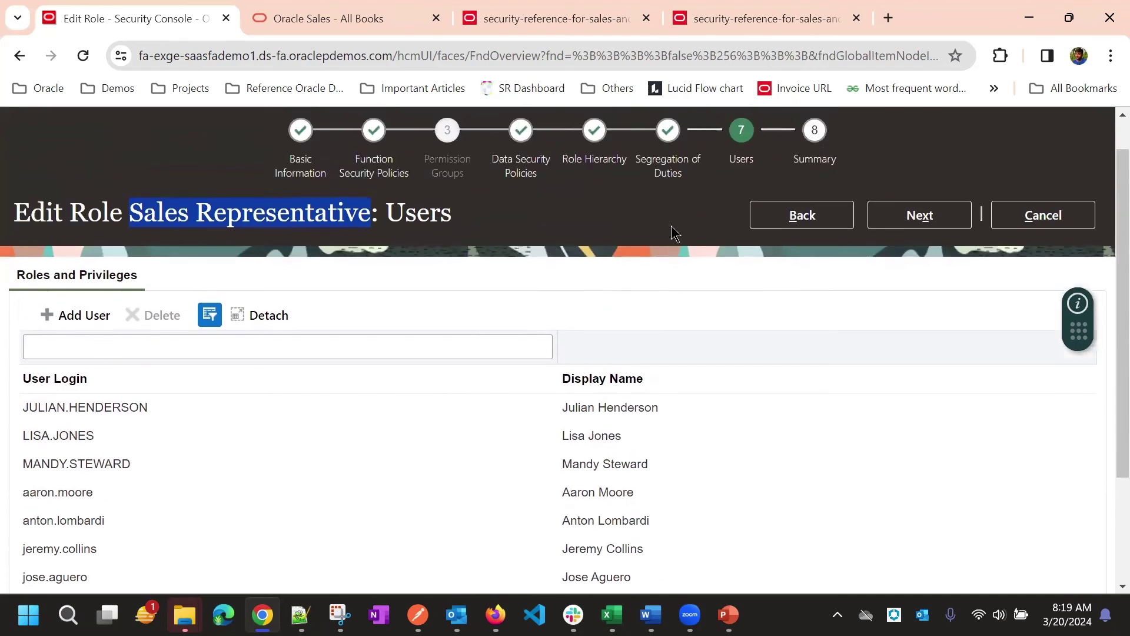
View the Add User search for the Sales Representative role and close it without adding anyone.
left_click(398, 325)
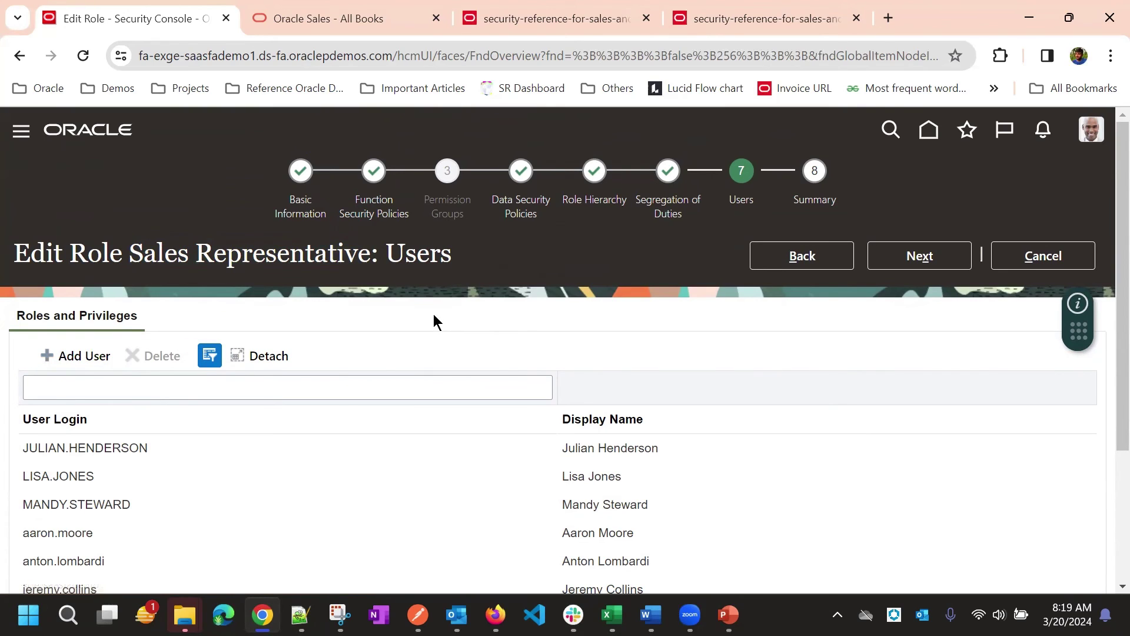
left_click(94, 356)
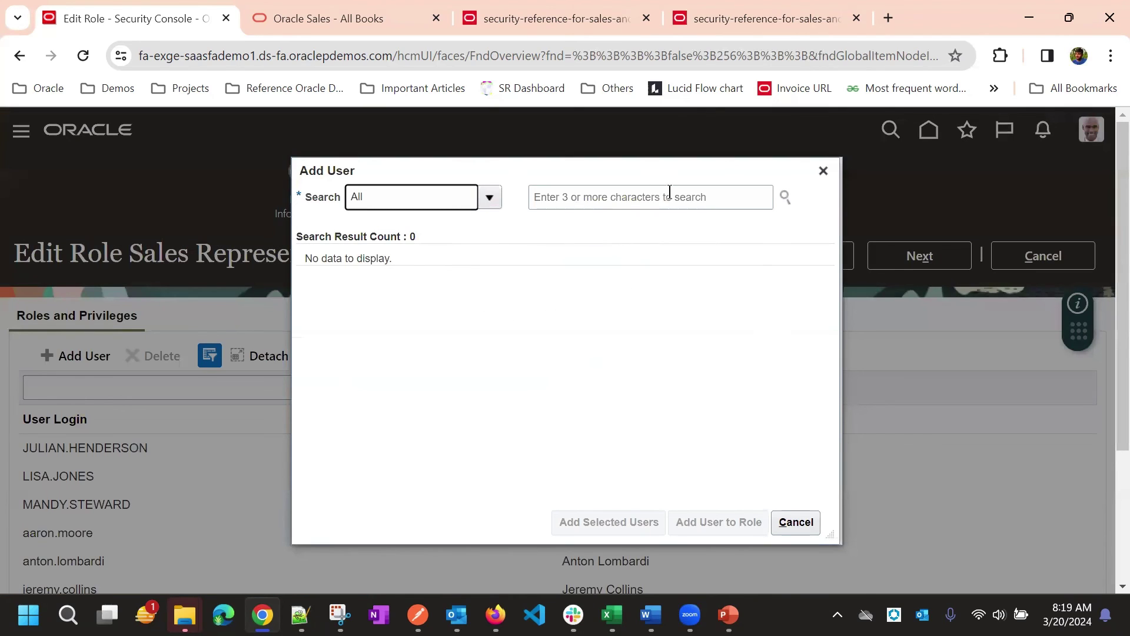
left_click(822, 172)
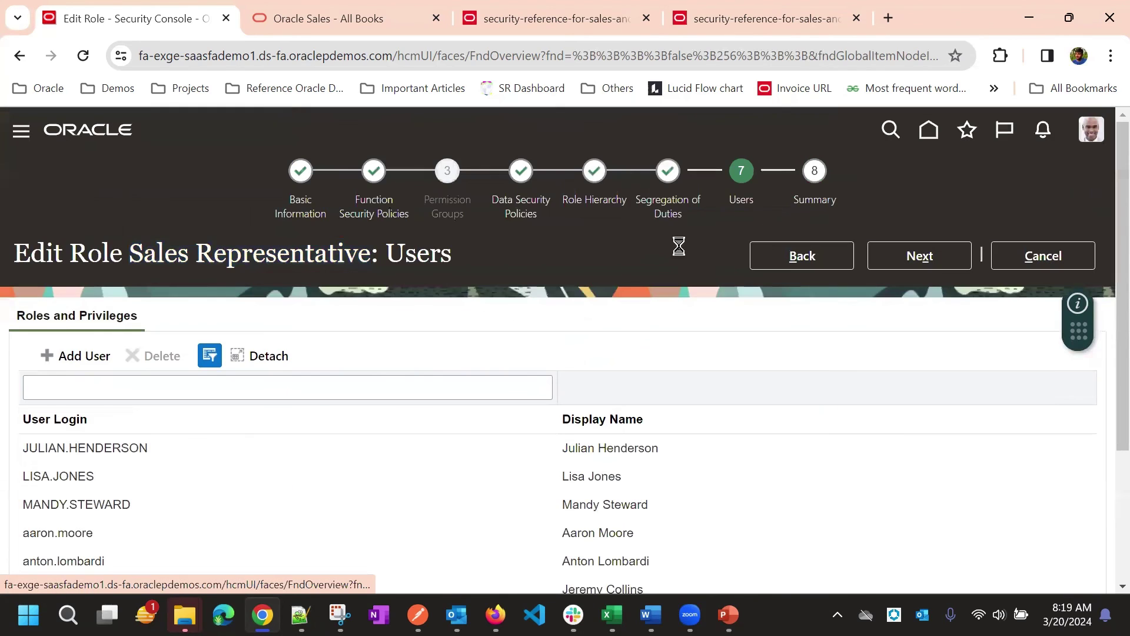
Go to the Summary step and expand the function security, data security, role hierarchy and users sections to review the role's changes.
left_click(814, 199)
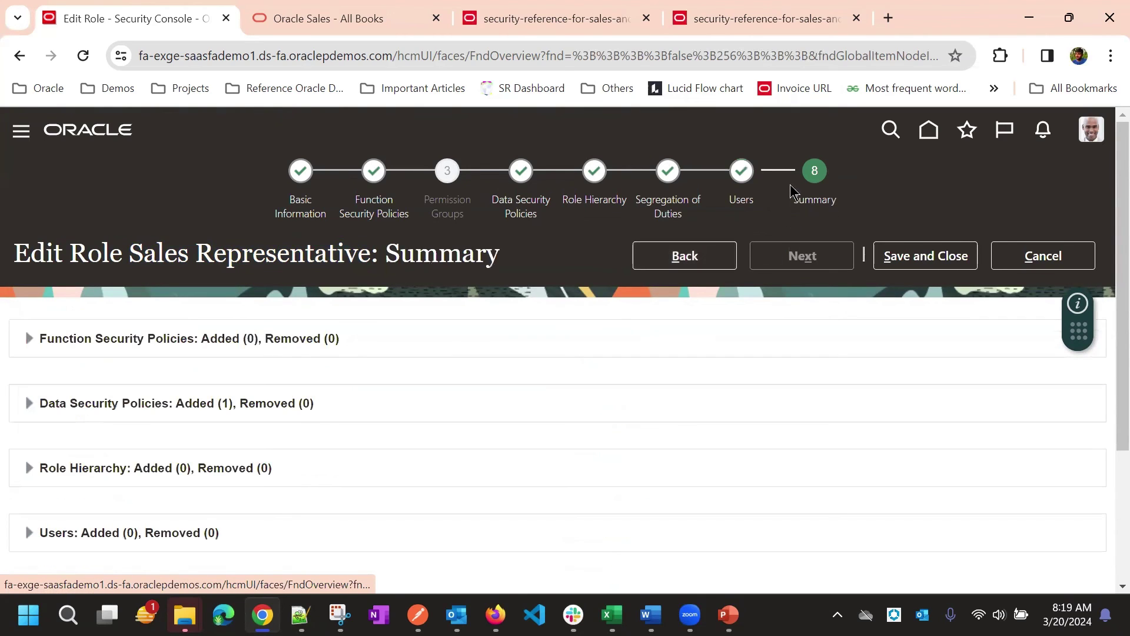
scroll(57, 268, "down", 3)
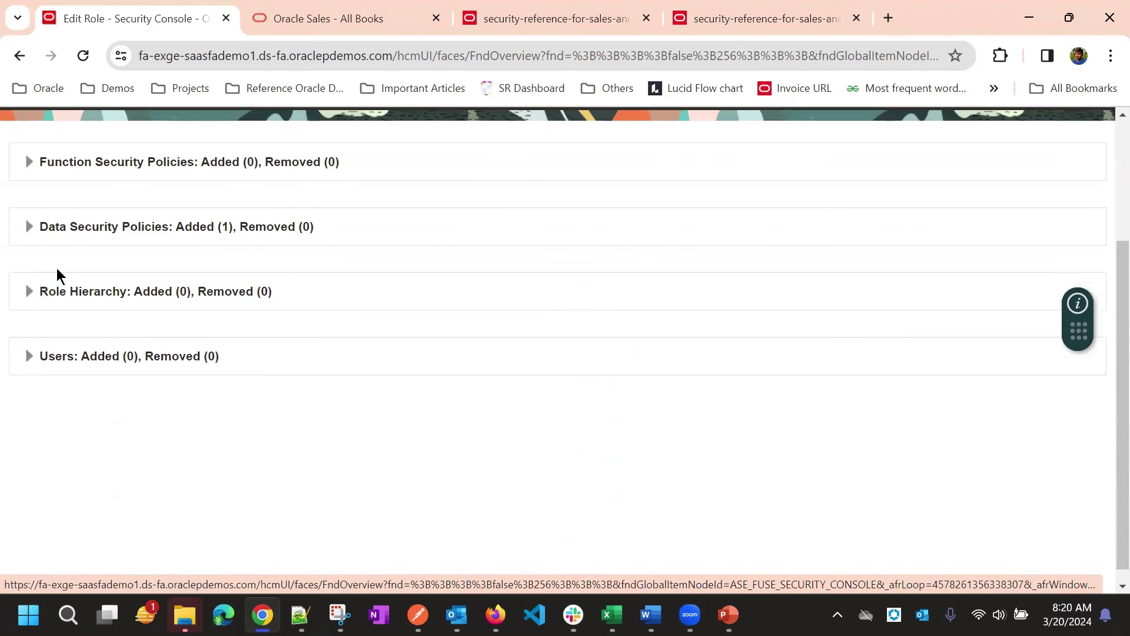
left_click(41, 162)
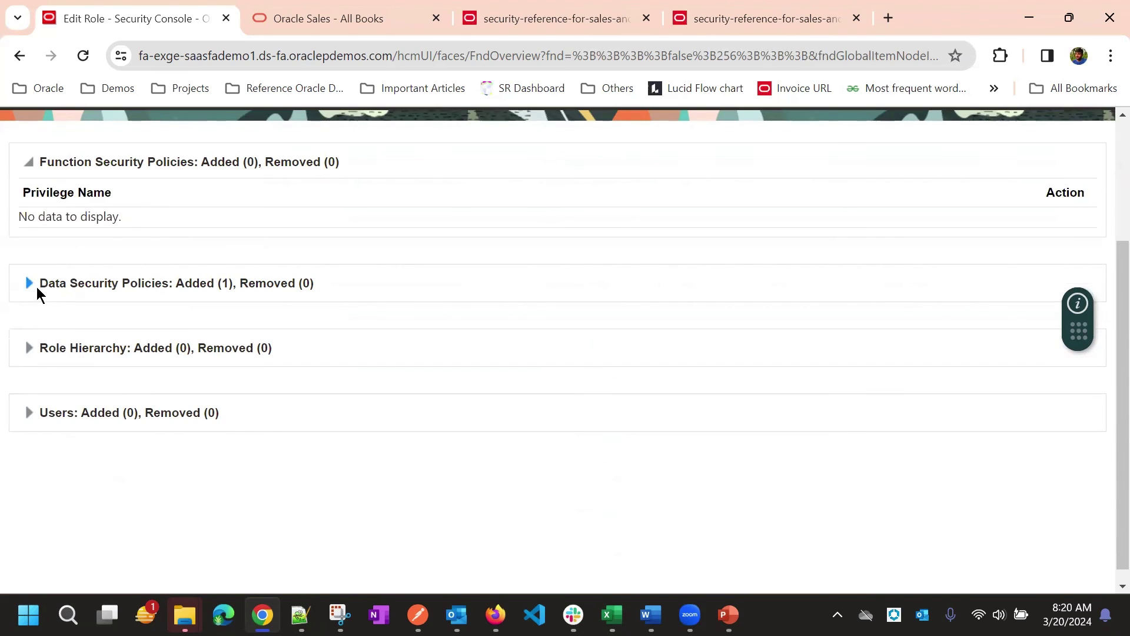
left_click(32, 285)
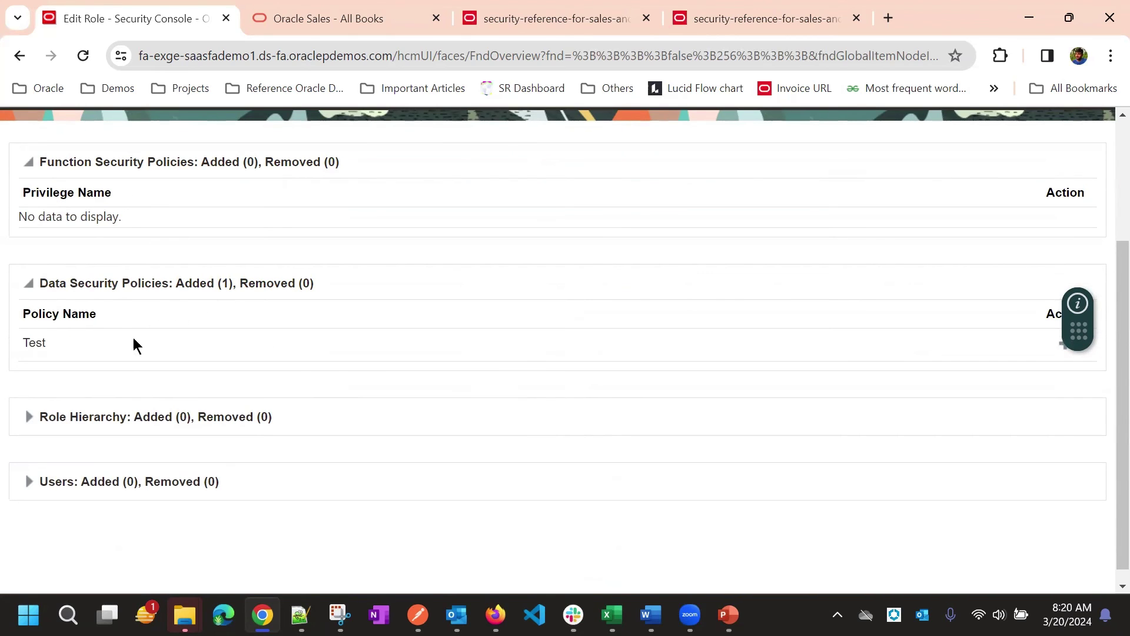
scroll(129, 341, "down", 1)
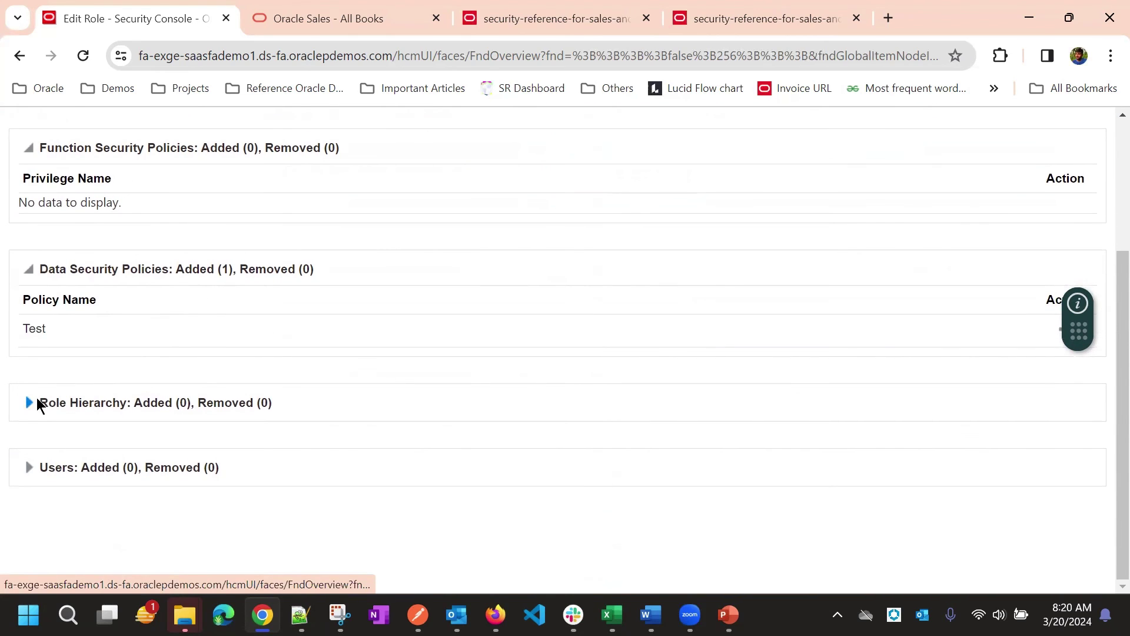
left_click(177, 402)
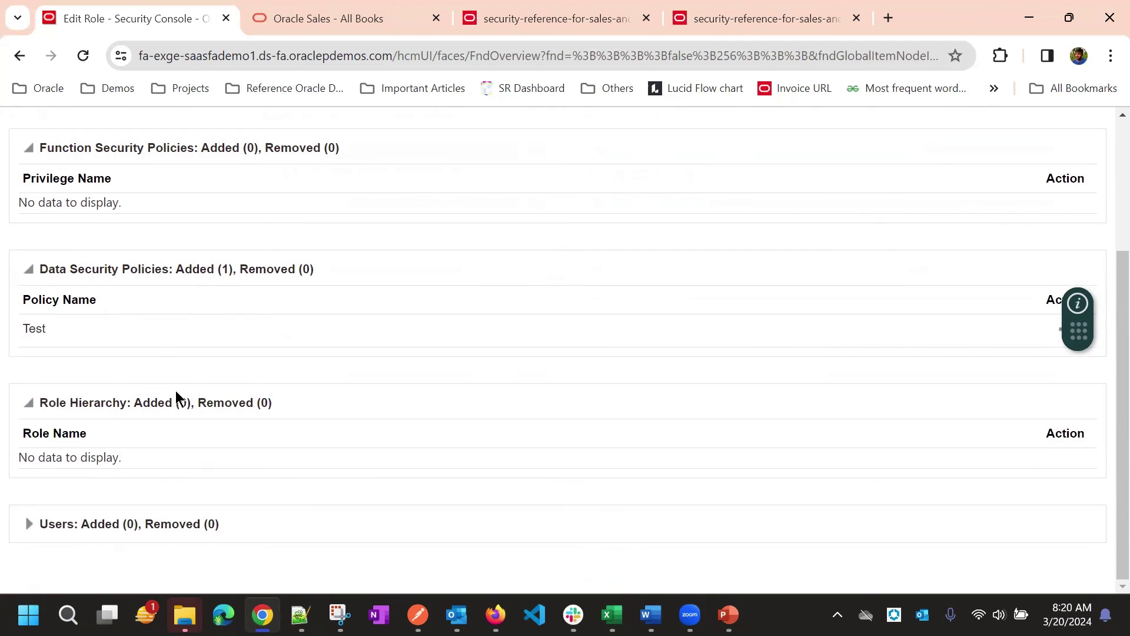
left_click(55, 520)
Save and close the Sales Representative role edits and acknowledge the confirmation.
scroll(471, 321, "up", 3)
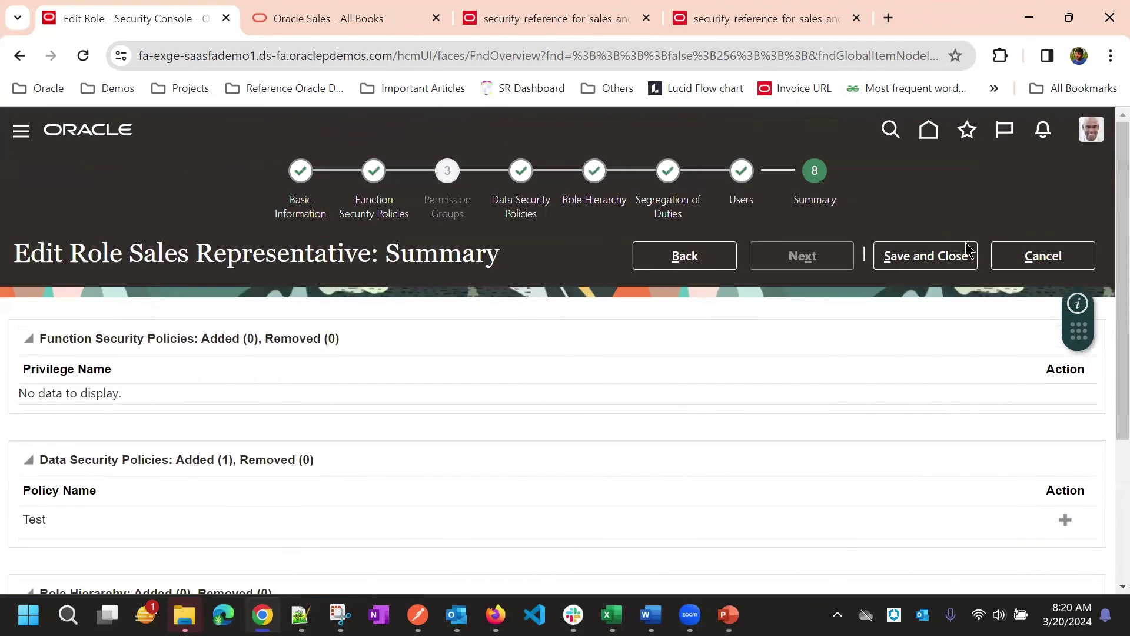
left_click(921, 263)
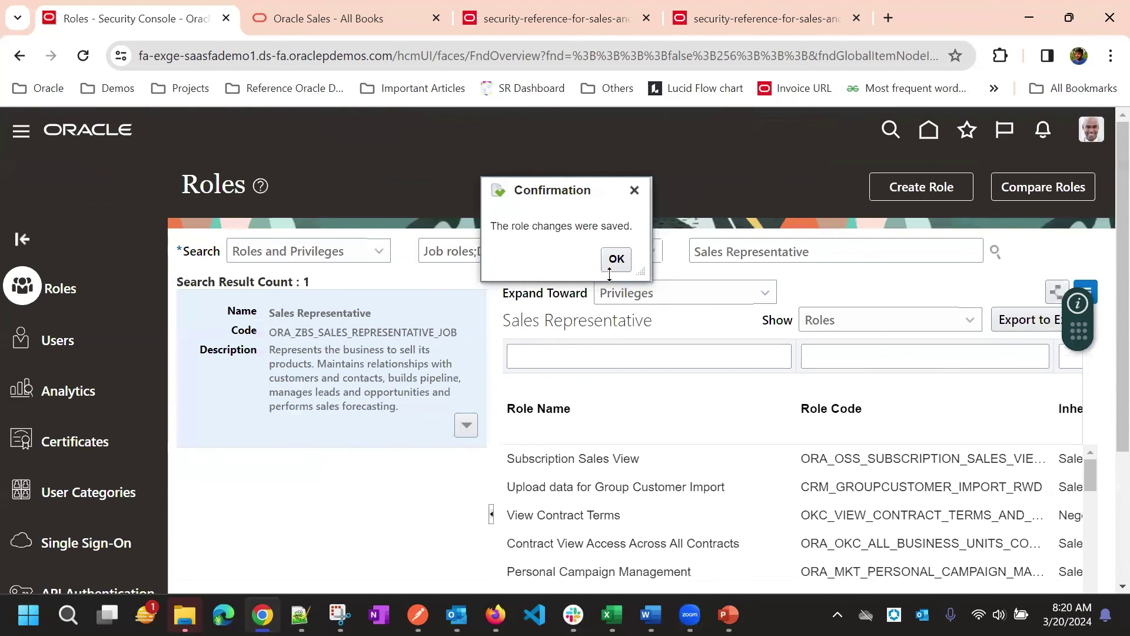
left_click(618, 260)
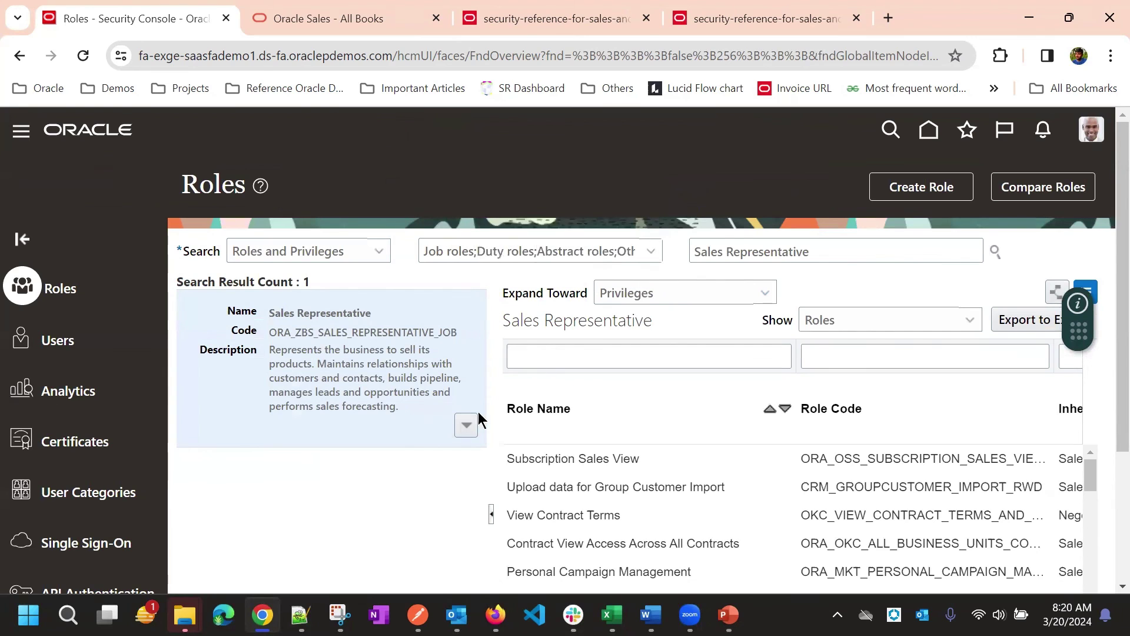
Reopen the Sales Representative role for editing, highlight the note about not modifying predefined roles, and cancel the edit.
left_click(404, 450)
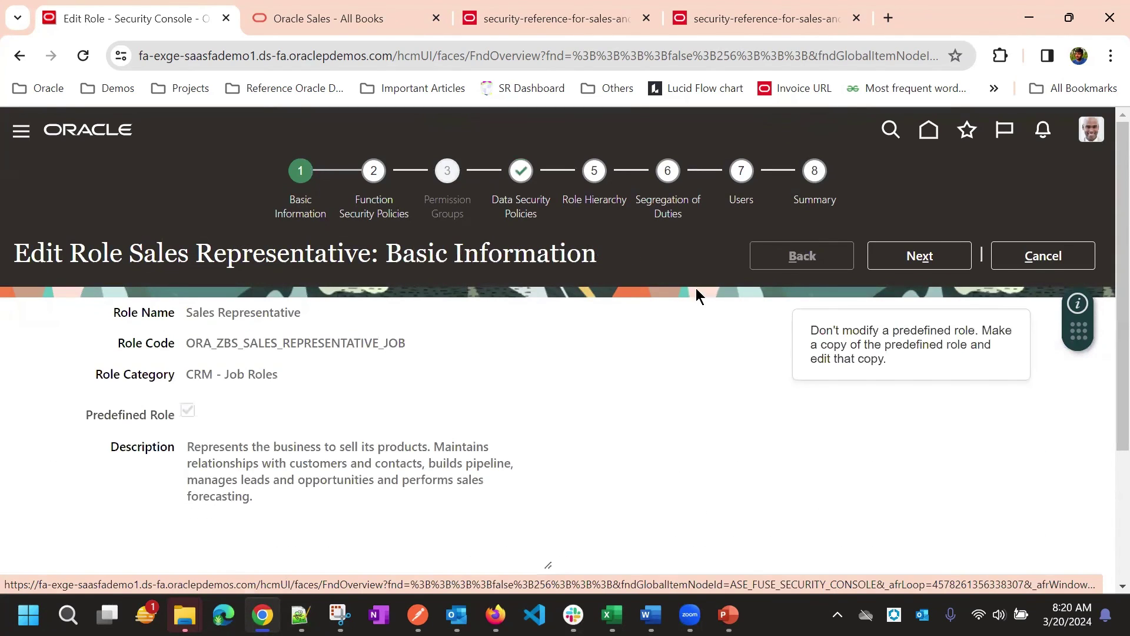
left_click_drag(810, 334, 937, 355)
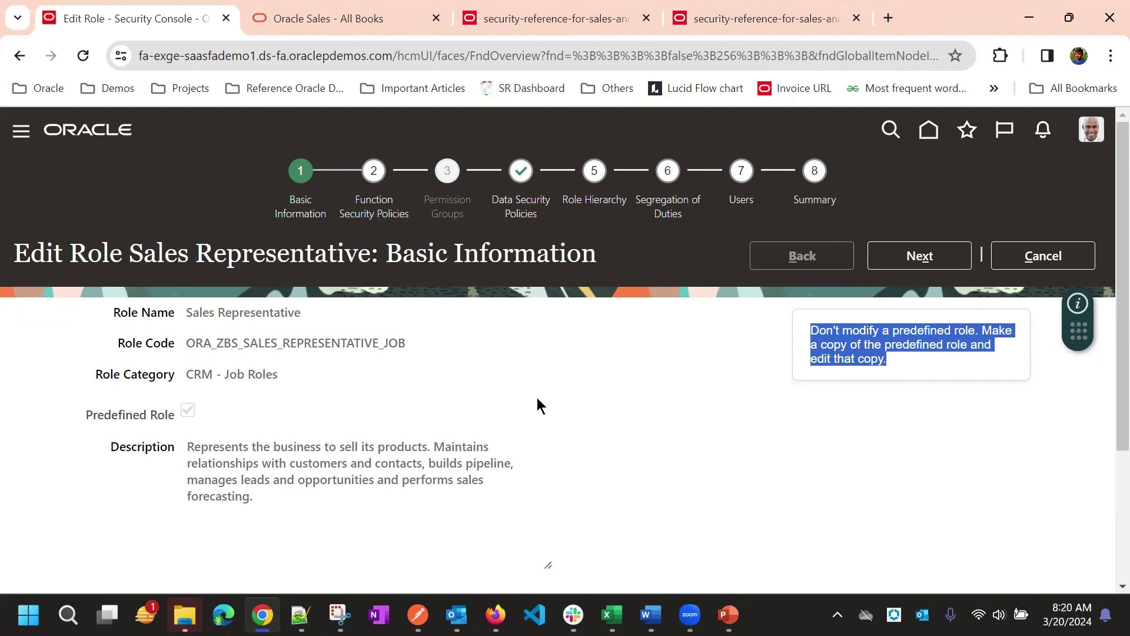
left_click(594, 372)
left_click(1007, 258)
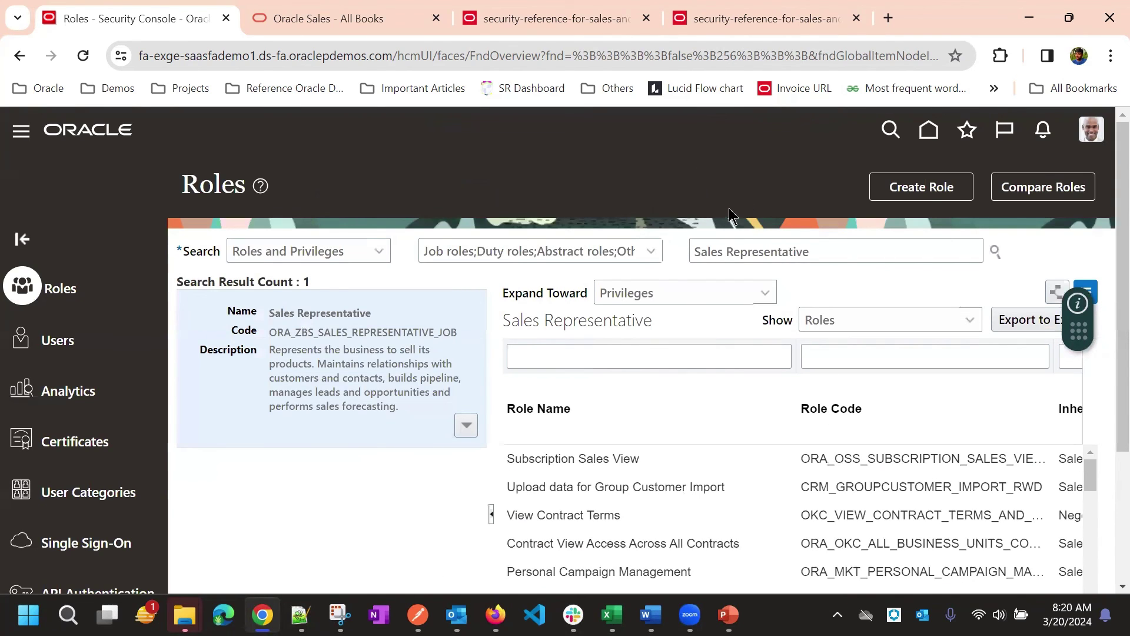
Look over the roles listed for Sales Representative with the hierarchy expanded toward Privileges.
scroll(772, 176, "down", 3)
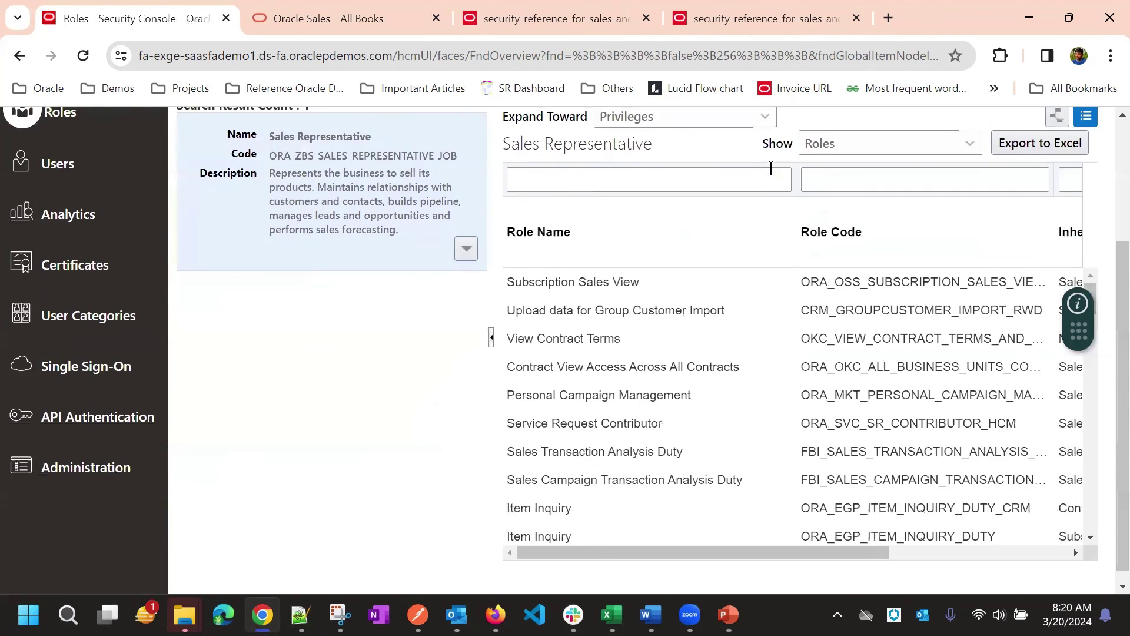
scroll(805, 214, "up", 3)
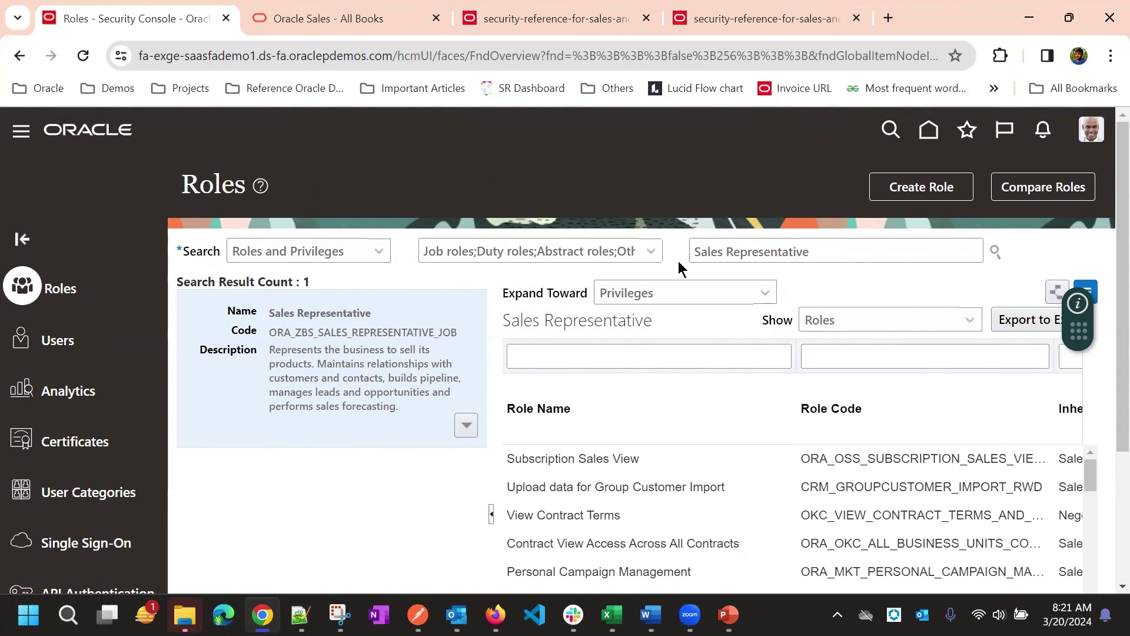
left_click(668, 292)
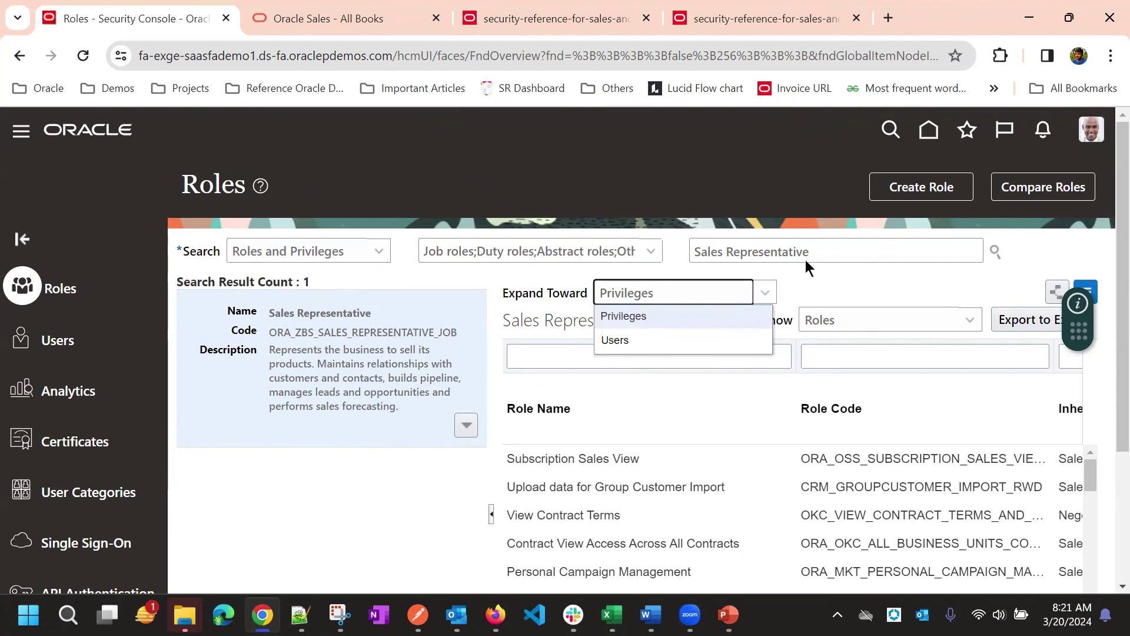
left_click(644, 312)
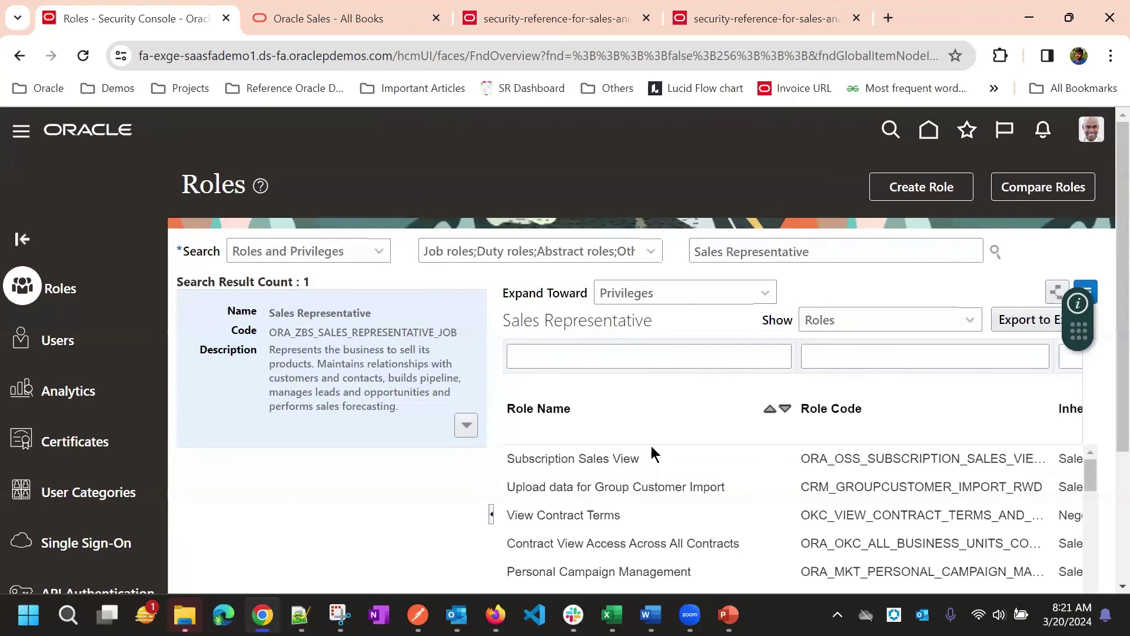
scroll(638, 369, "down", 2)
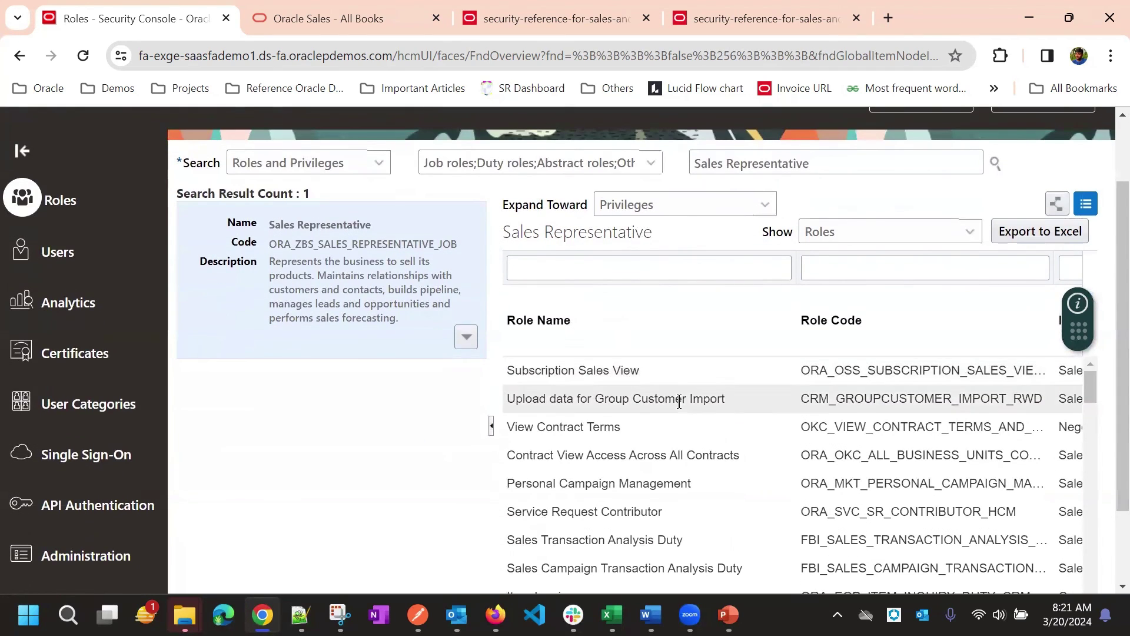
scroll(701, 284, "down", 2)
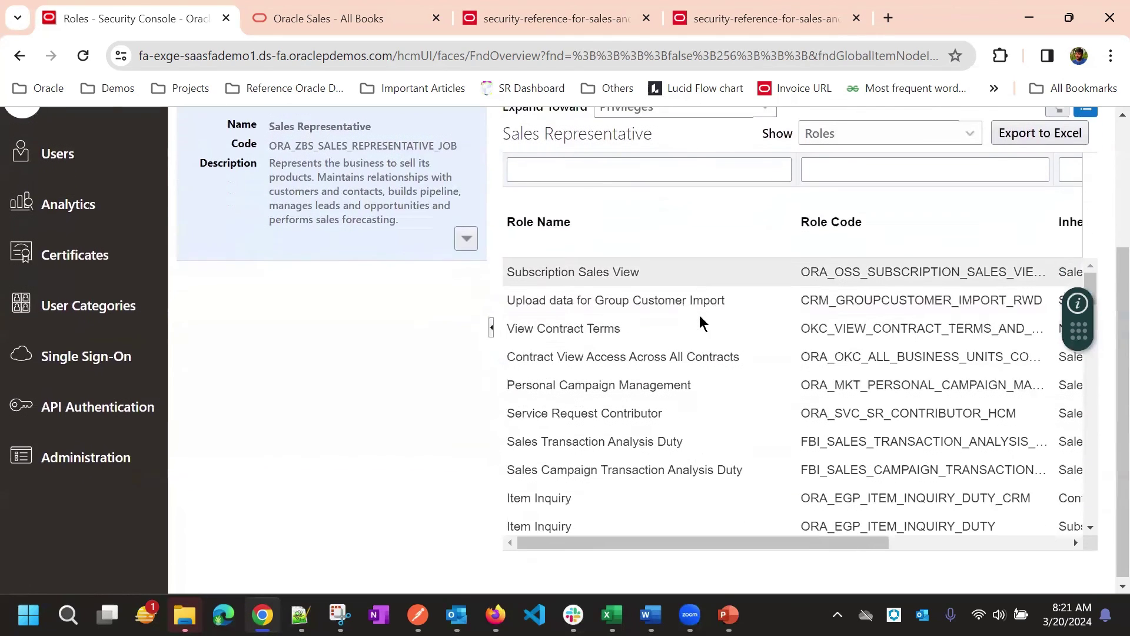
scroll(740, 288, "up", 2)
Expand the Sales Representative hierarchy toward Users and check the available Show options.
left_click(873, 220)
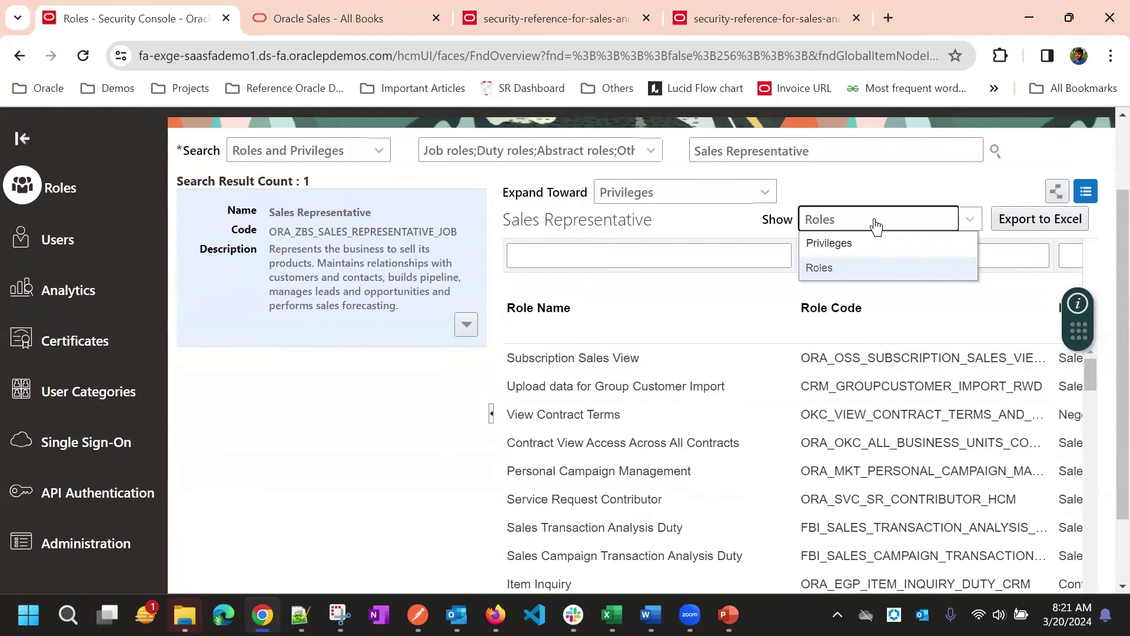
left_click(651, 197)
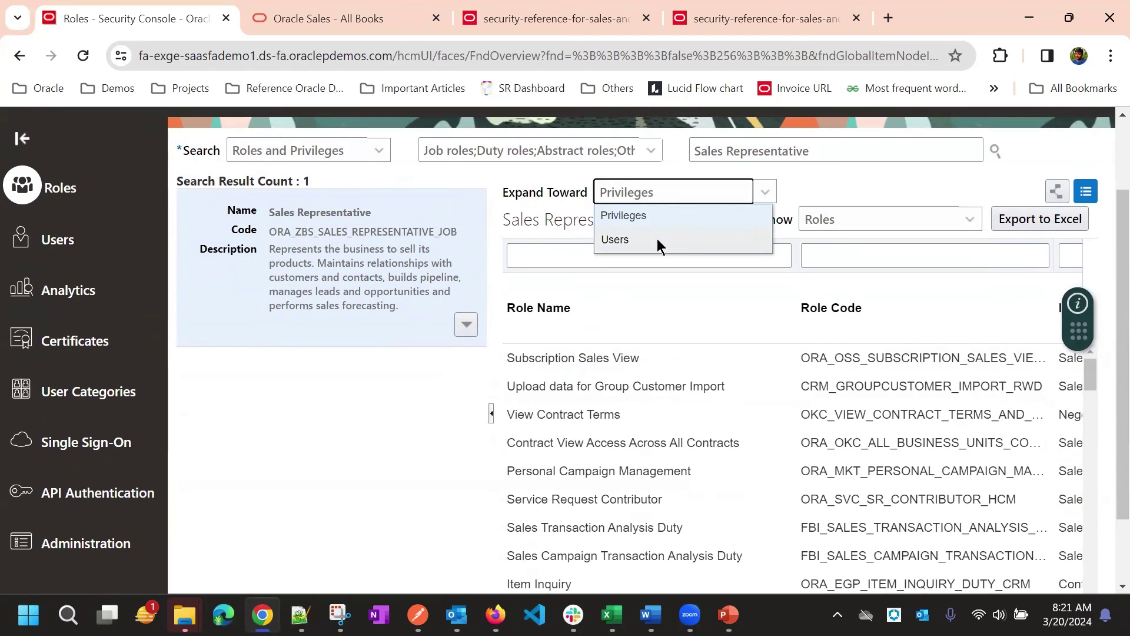
left_click(657, 239)
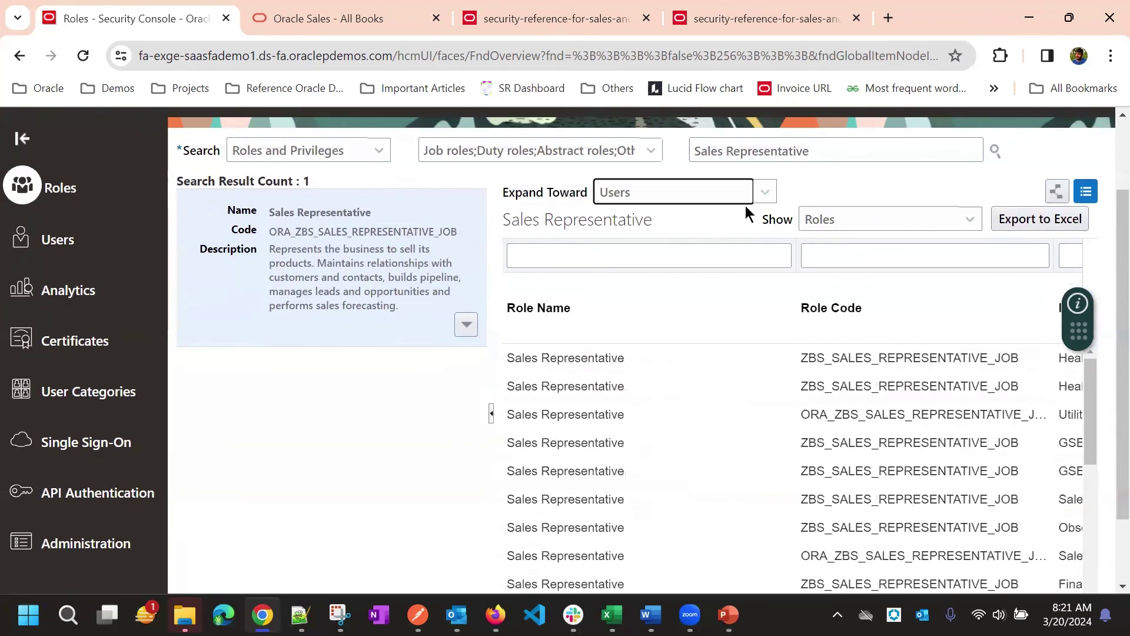
left_click(840, 222)
left_click(850, 190)
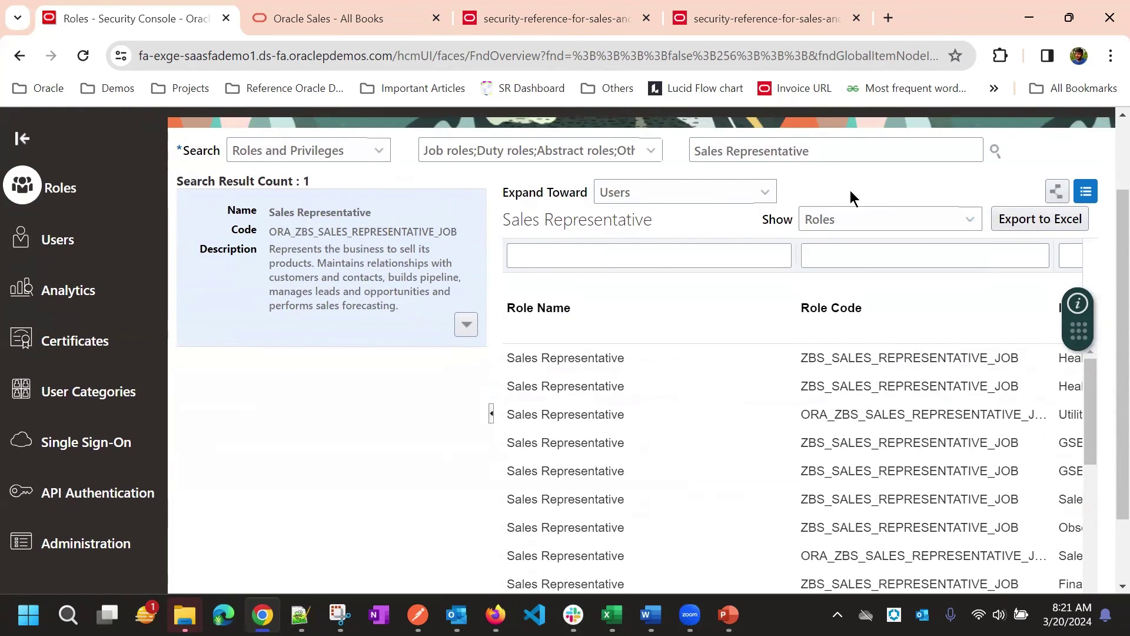